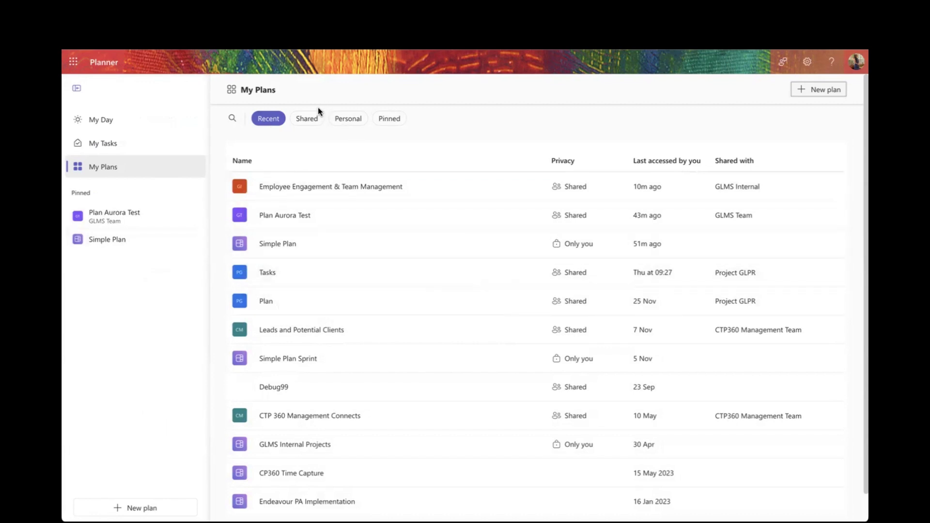
- Browse the plans list filtered by Shared, Personal and Pinned
left_click(311, 119)
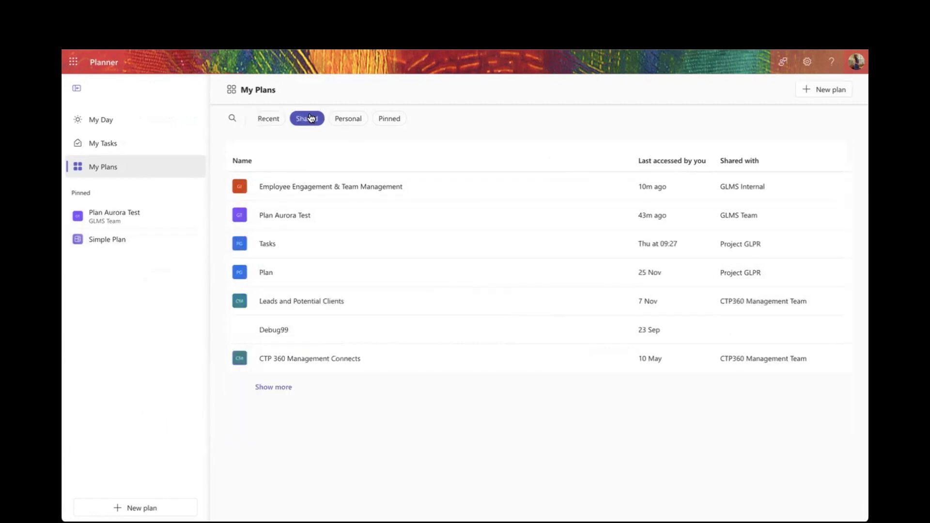
left_click(344, 120)
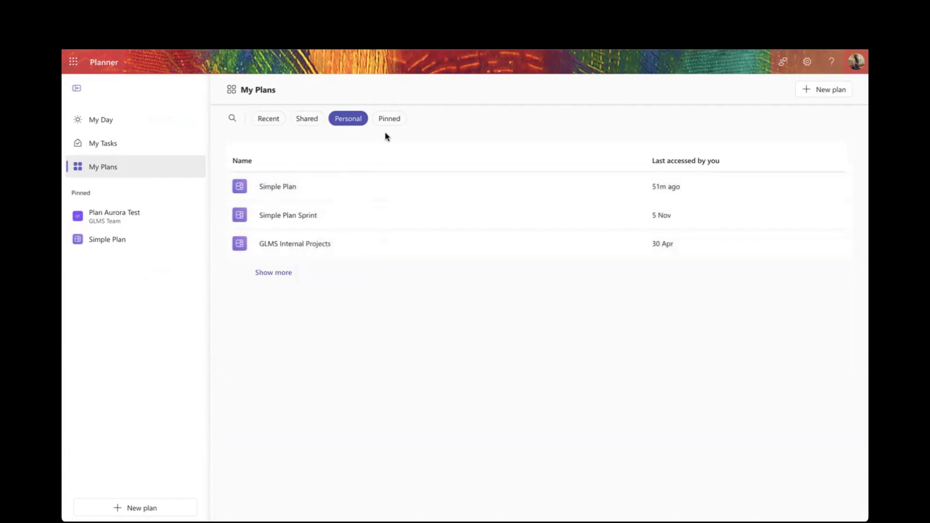
left_click(397, 124)
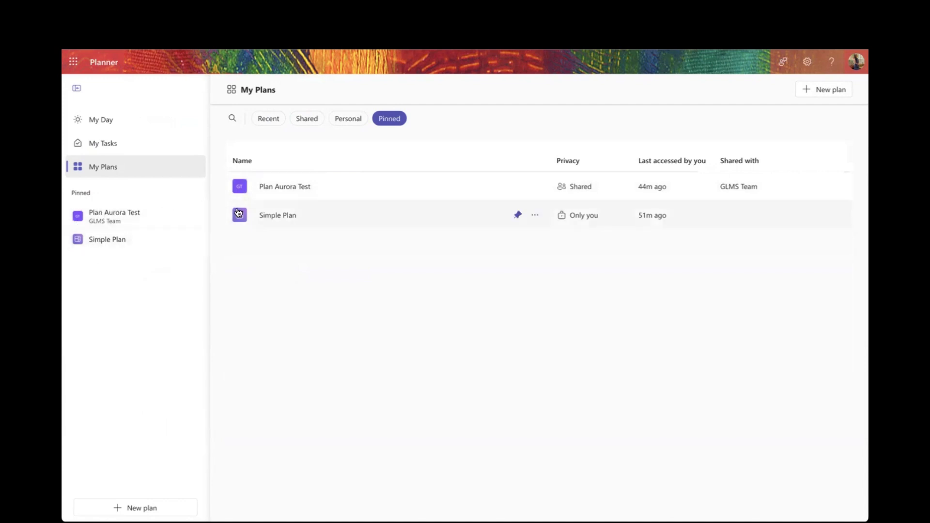
- View My Day, and review My Tasks under All, Private tasks, Assigned to me and Flagged emails
left_click(100, 121)
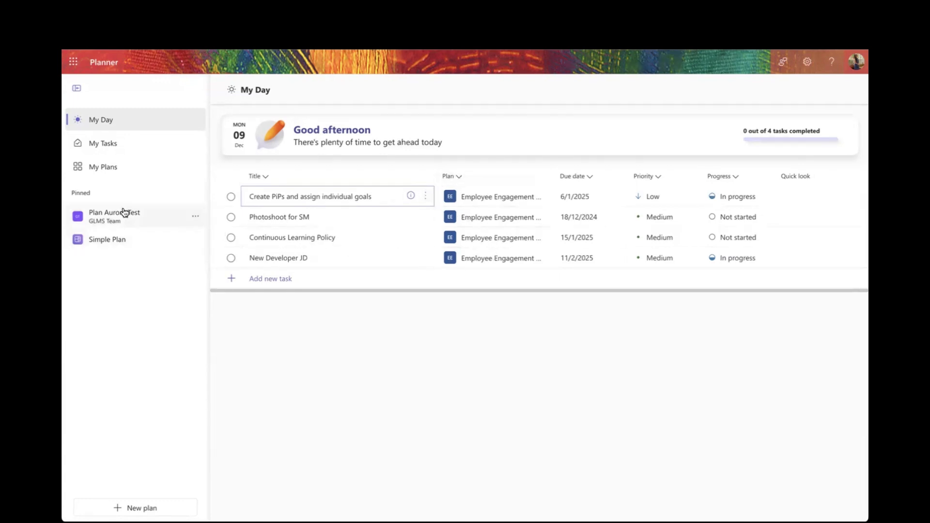
left_click(114, 145)
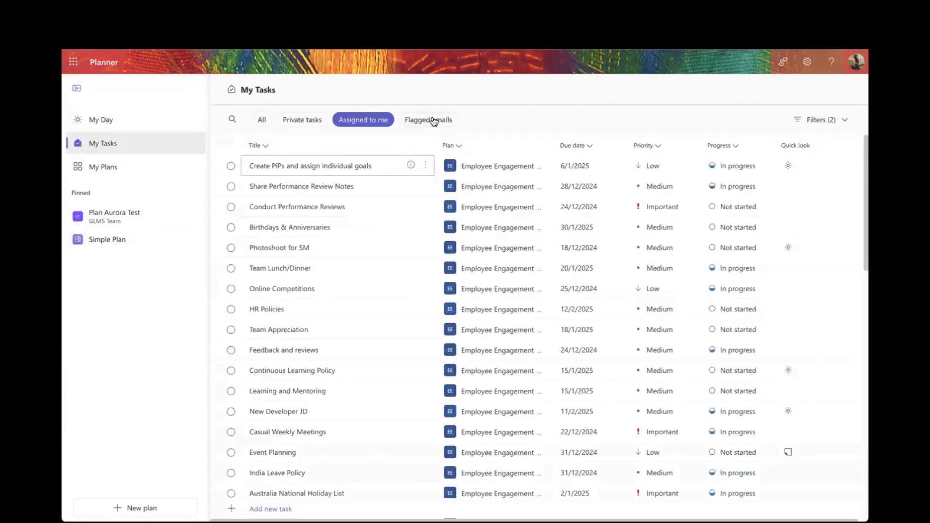
left_click(263, 121)
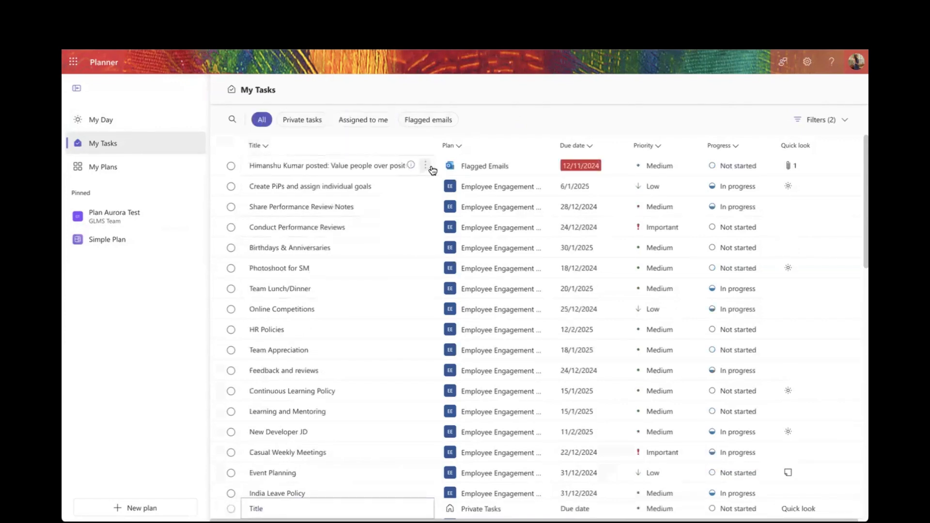
left_click(302, 121)
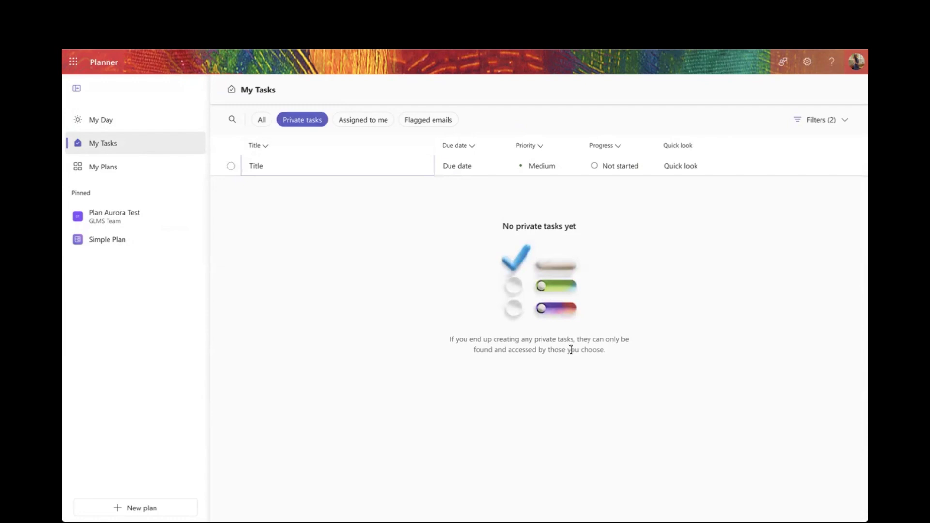
left_click(362, 120)
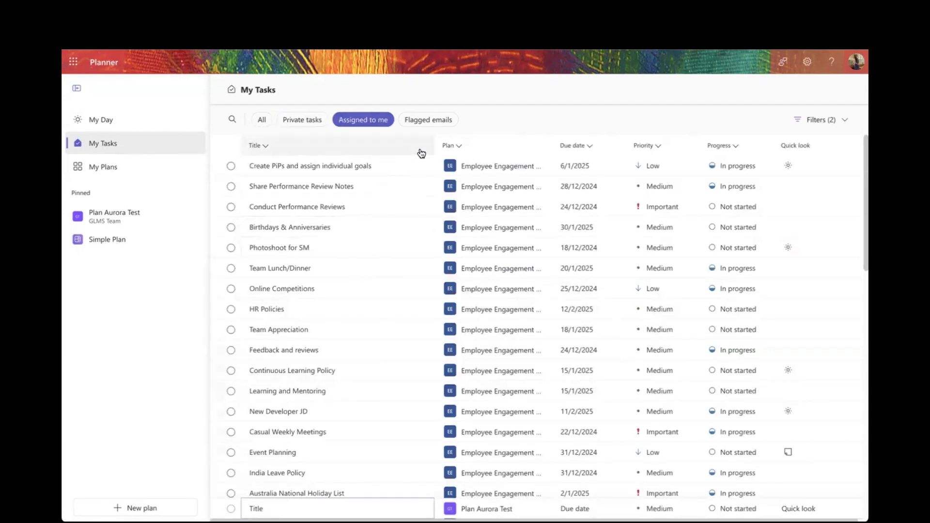
left_click(439, 124)
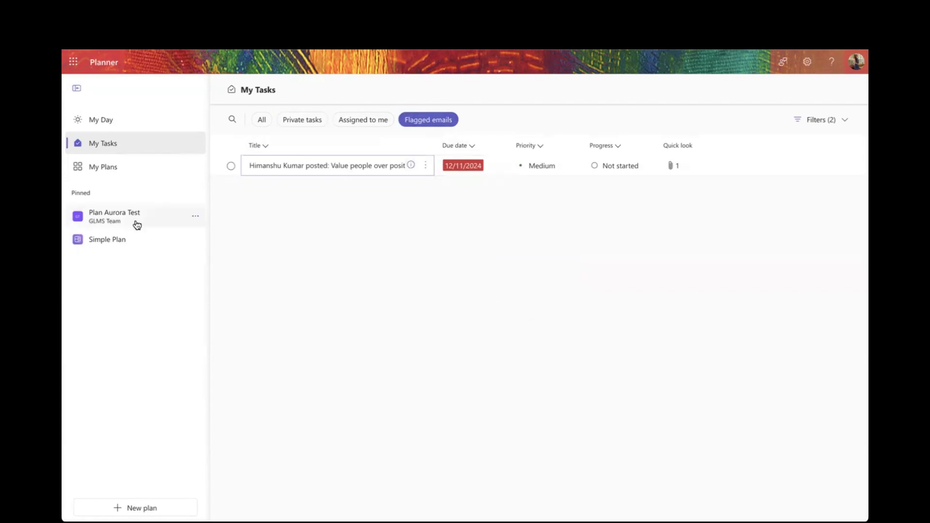
- Open the Employee Engagement & Team Management plan from My Plans and examine its grid columns from Name to Priority
left_click(109, 167)
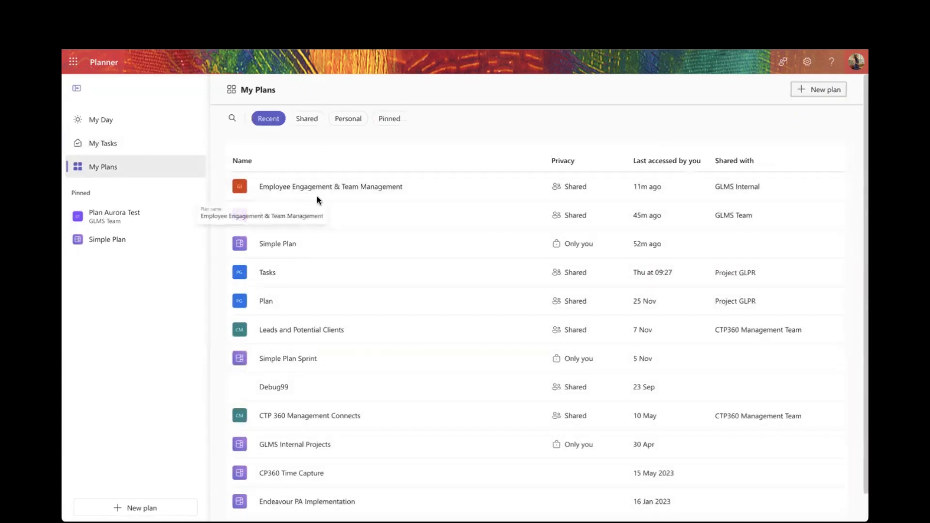
left_click(336, 188)
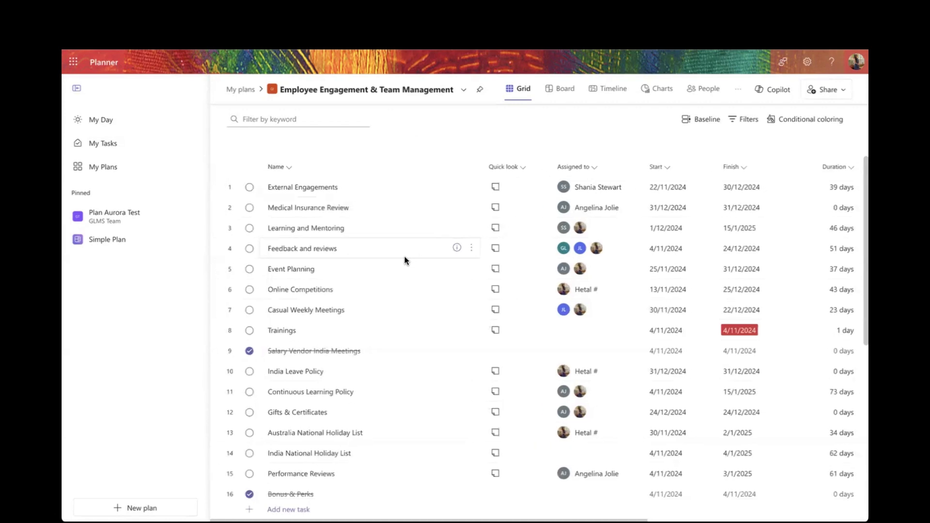
scroll(406, 261, "right", 5)
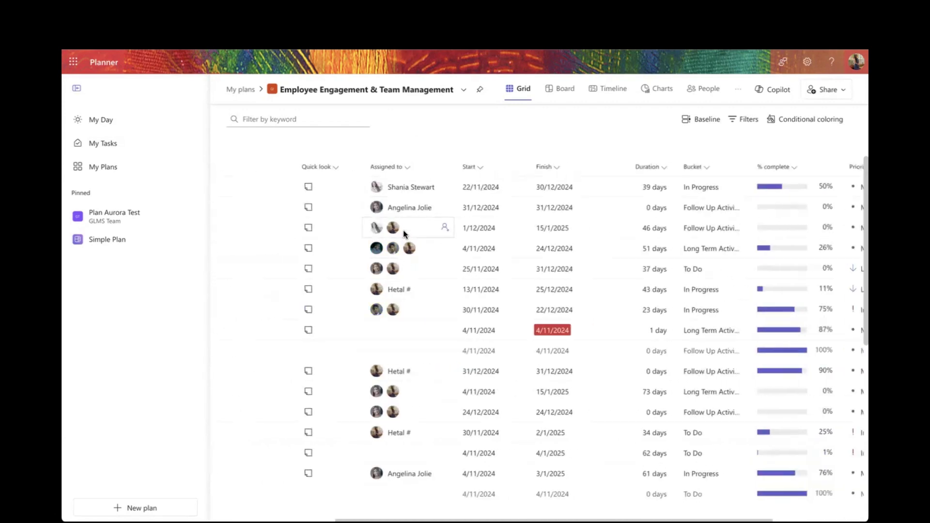
scroll(397, 320, "right", 2)
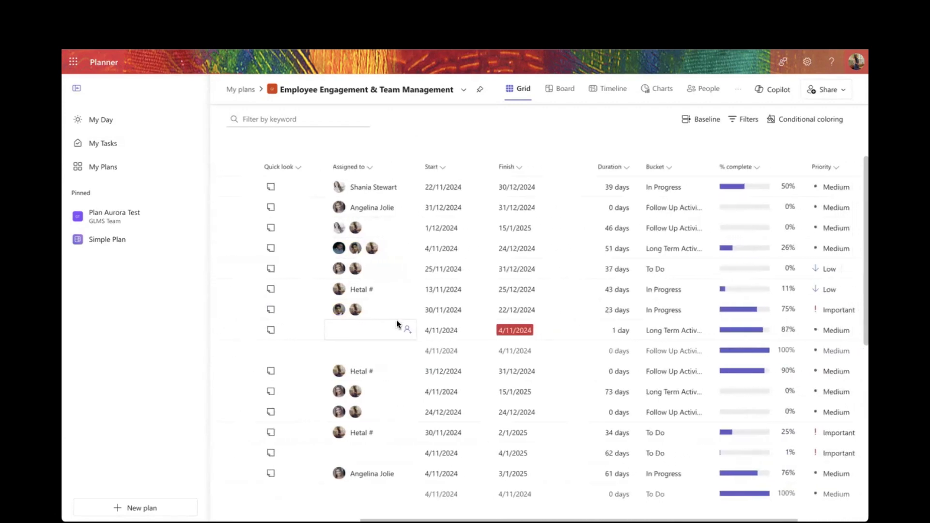
scroll(396, 320, "right", 3)
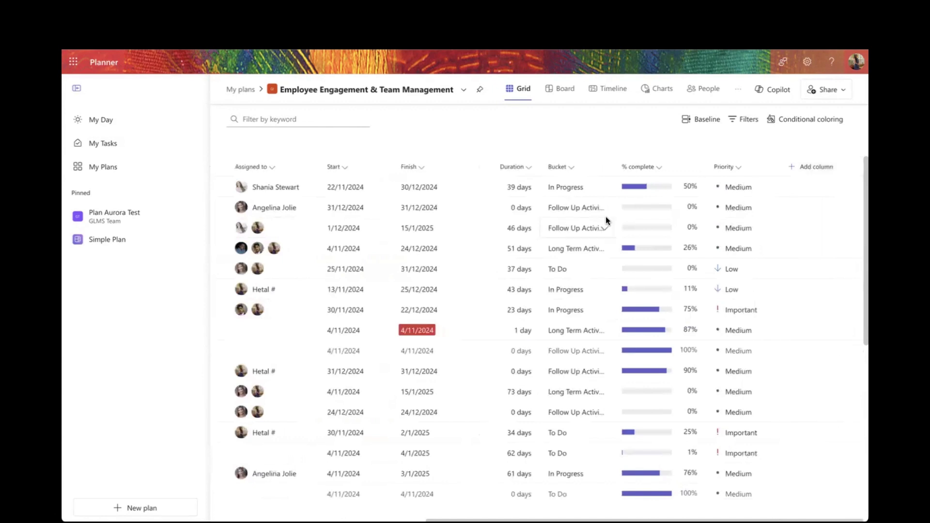
scroll(484, 246, "left", 5)
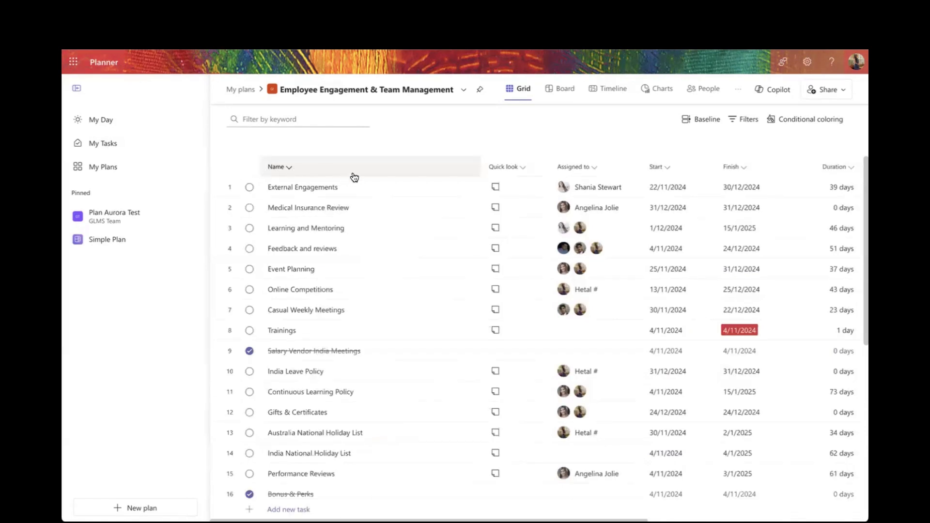
- Show the plan in Board view and look across all of its buckets
left_click(568, 93)
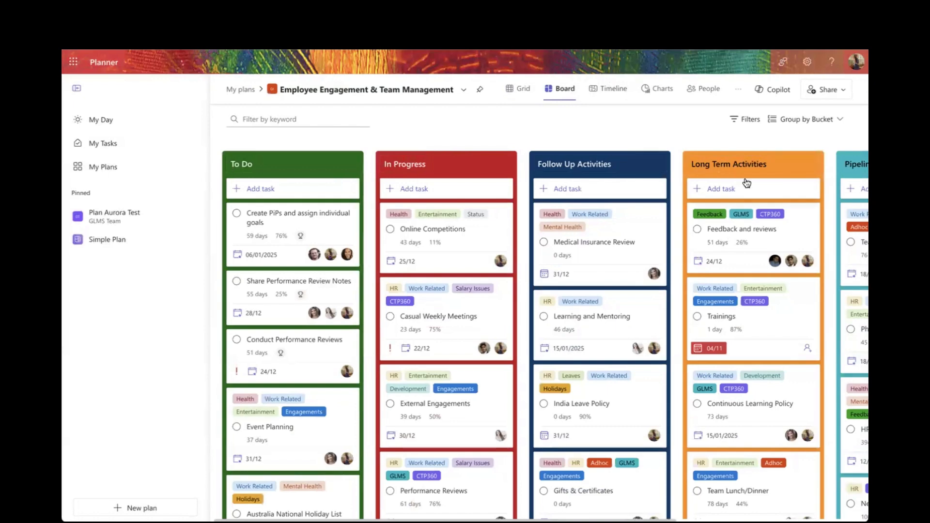
scroll(746, 183, "right", 5)
scroll(746, 183, "left", 5)
- Edit the first bucket's name in place and re-enter it as To Do
left_click(289, 165)
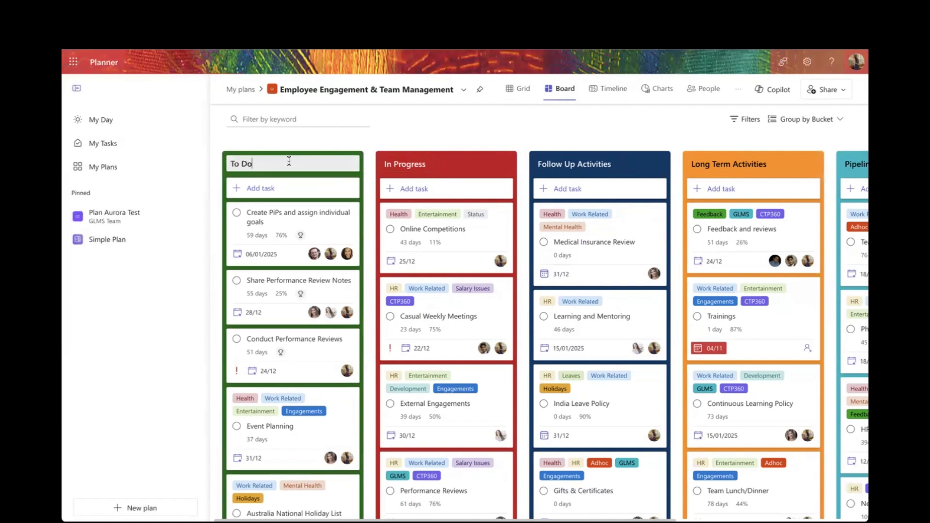
key("BackSpace")
type("o")
key("BackSpace")
type("o")
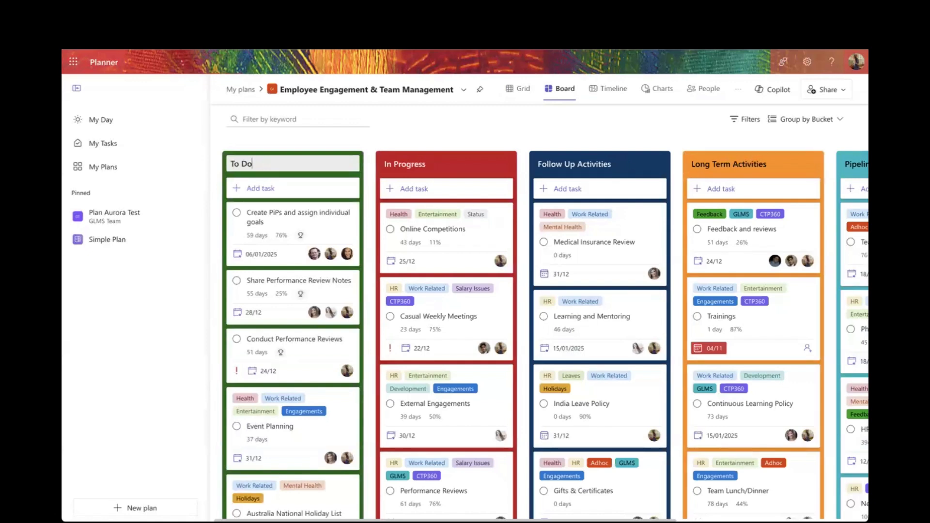
left_click(313, 131)
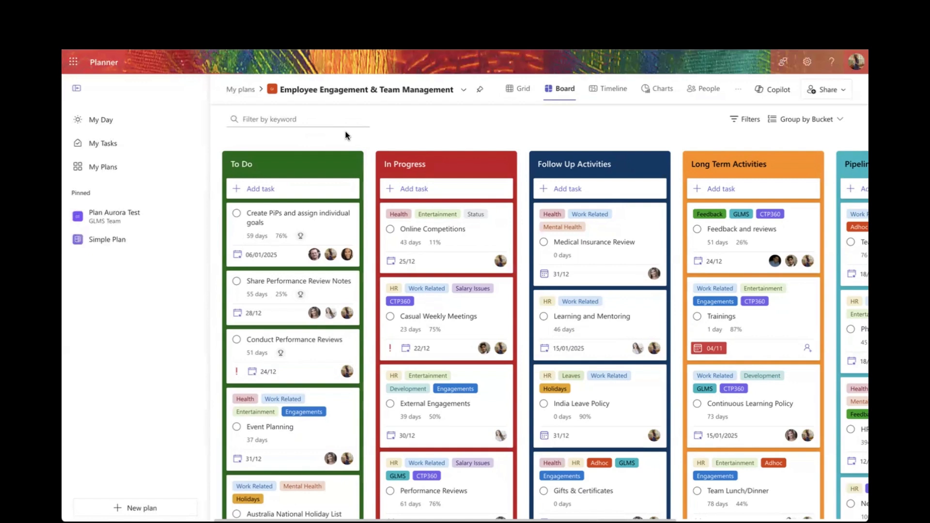
- Try moving the In Progress bucket and return it to its place, and look over the rest of the board
mouse_move(260, 167)
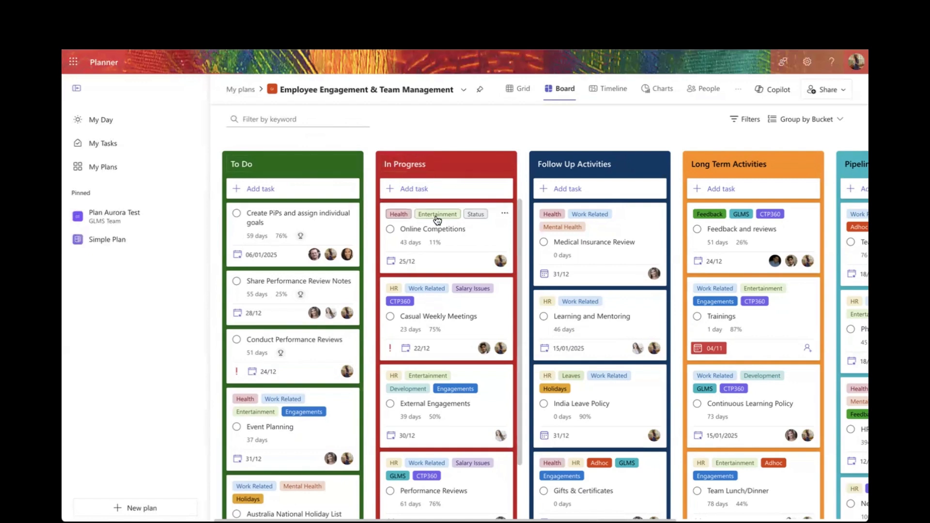
mouse_move(467, 163)
mouse_move(466, 163)
left_mouse_down()
mouse_move(299, 173)
mouse_move(304, 158)
mouse_move(480, 151)
mouse_move(472, 154)
left_mouse_up()
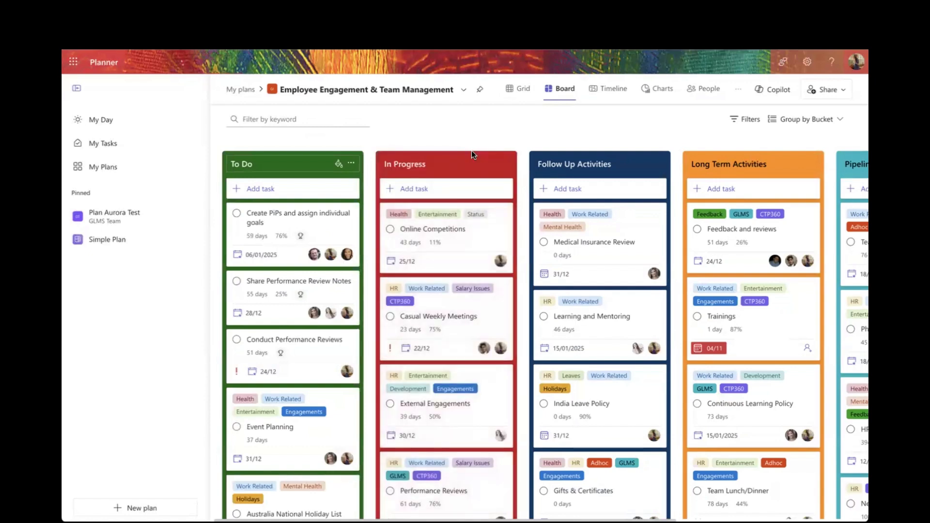
scroll(675, 184, "right", 2)
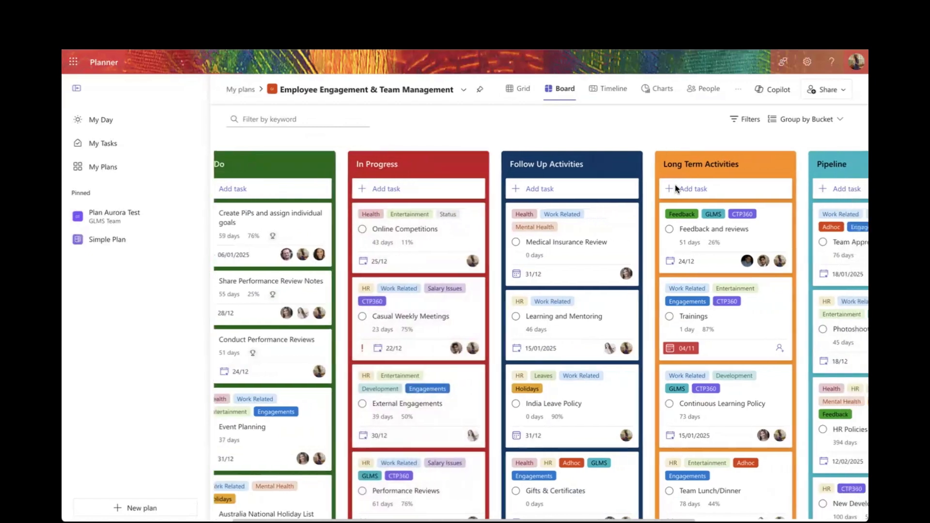
scroll(675, 184, "right", 5)
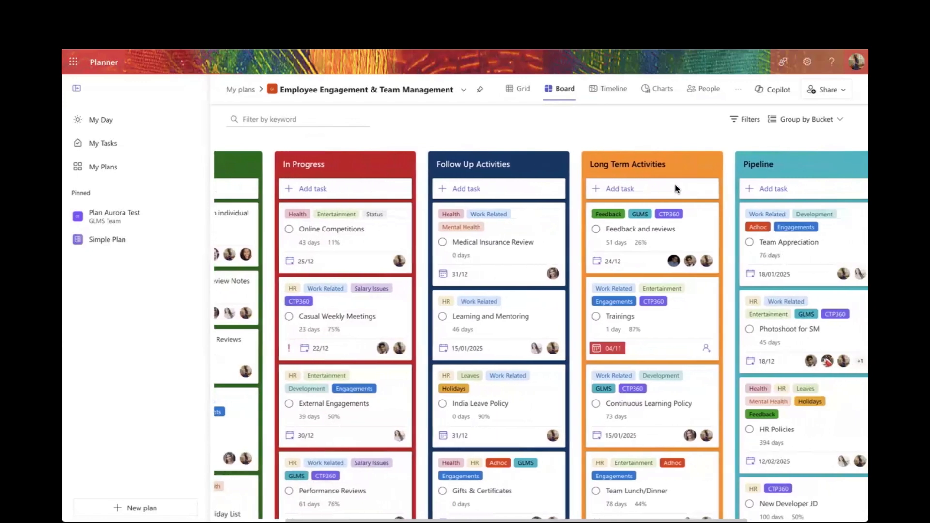
scroll(676, 184, "right", 12)
scroll(676, 189, "left", 15)
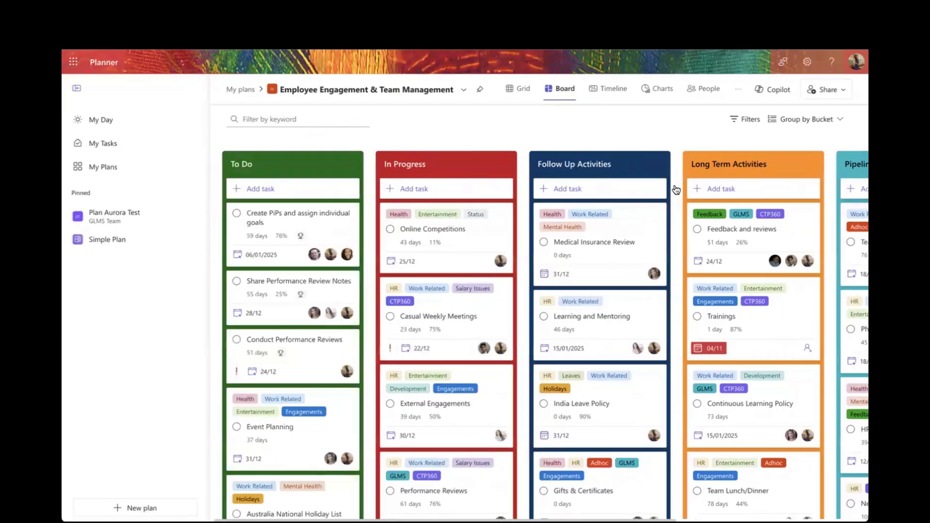
- Check the available options for the To Do and In Progress buckets, and try shifting In Progress before returning it to its place
mouse_move(351, 166)
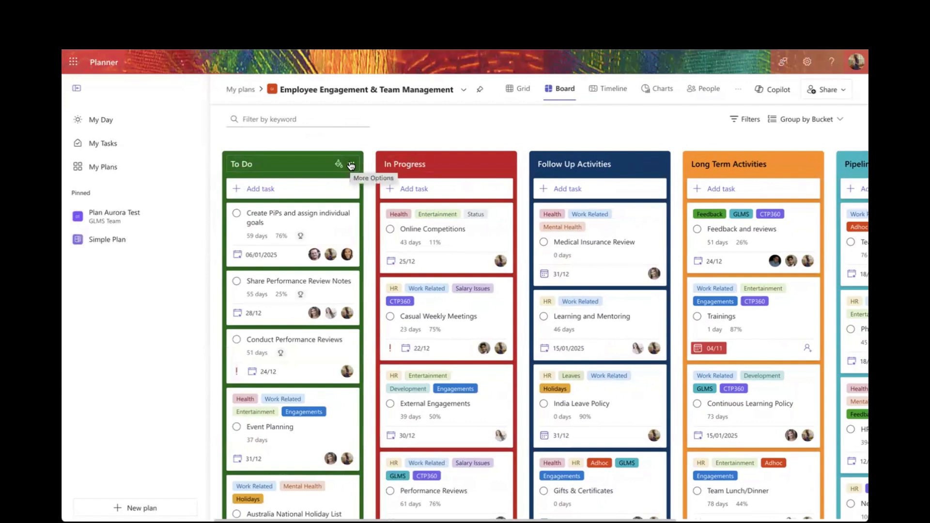
left_click(351, 166)
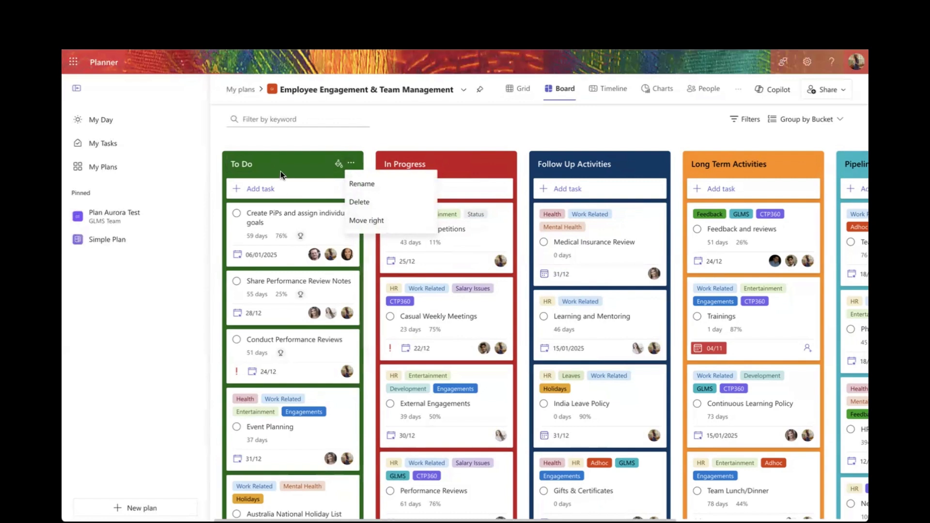
left_click(527, 118)
left_click(508, 165)
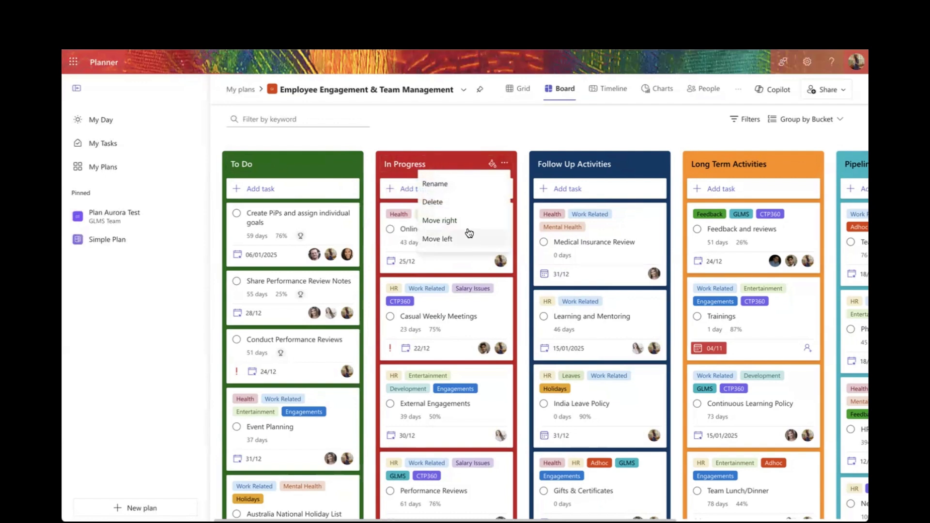
left_click(464, 139)
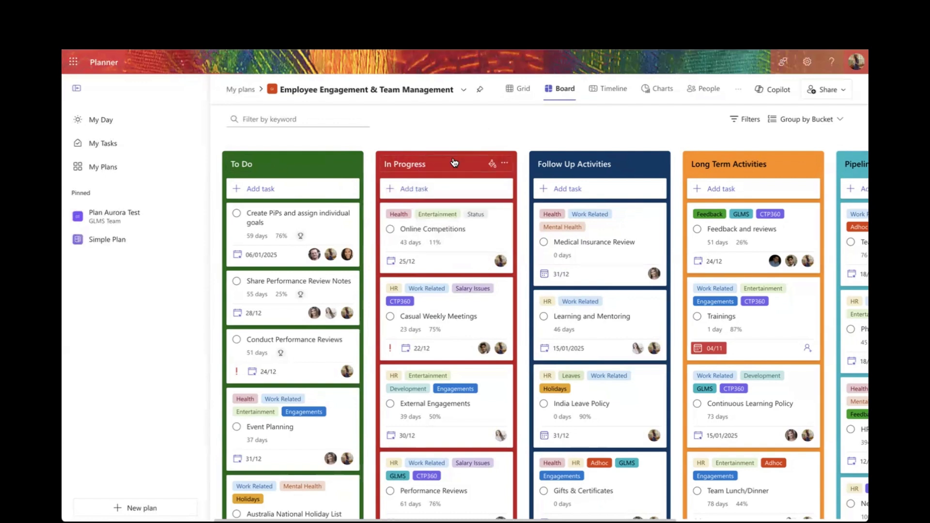
mouse_move(451, 161)
left_mouse_down()
mouse_move(584, 159)
mouse_move(438, 166)
mouse_move(453, 158)
left_mouse_up()
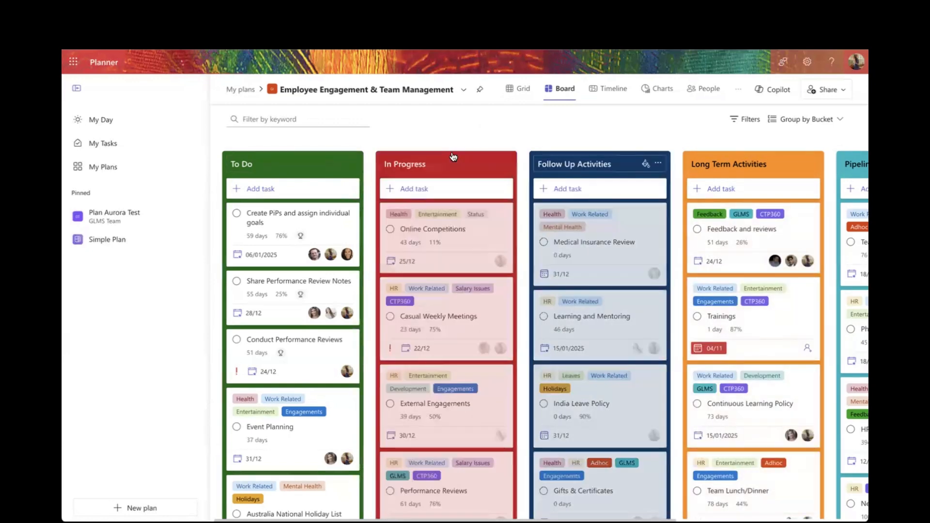
- Add a bucket named Future Tasks after the Pipeline bucket
scroll(556, 173, "right", 5)
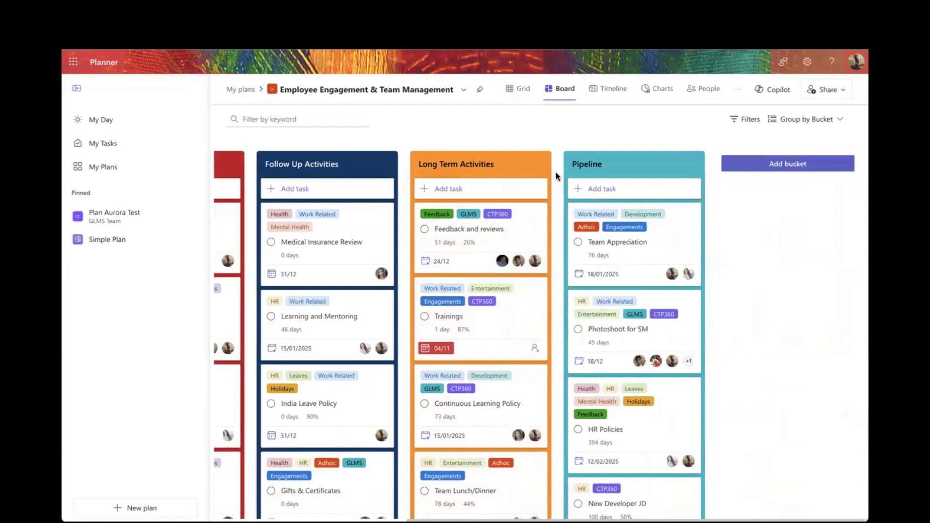
left_click(800, 169)
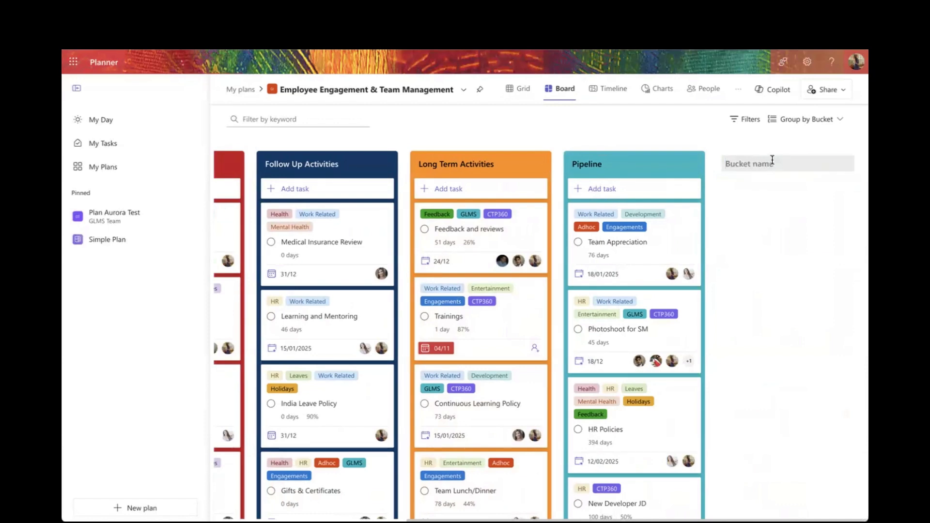
type("Future Tasks")
key("Return")
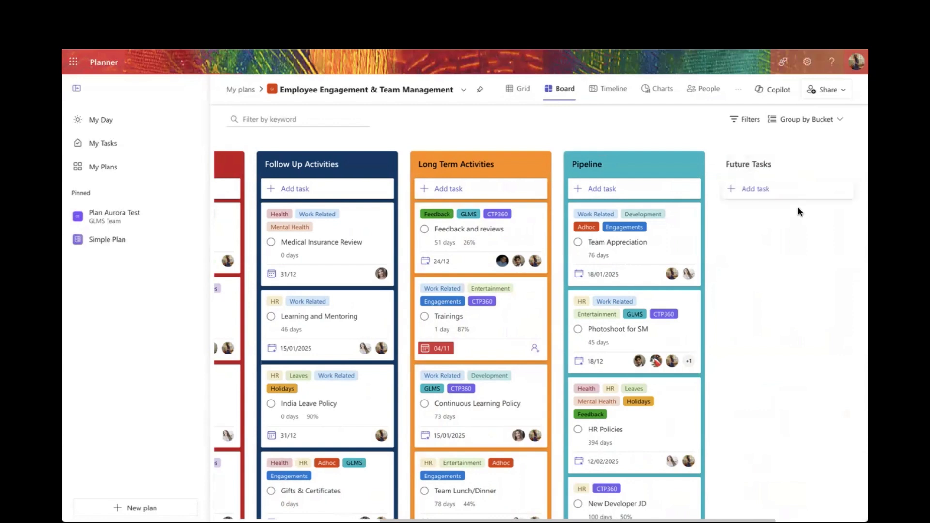
- Add a task named New tasks to the Future Tasks bucket and open its details
left_click(772, 195)
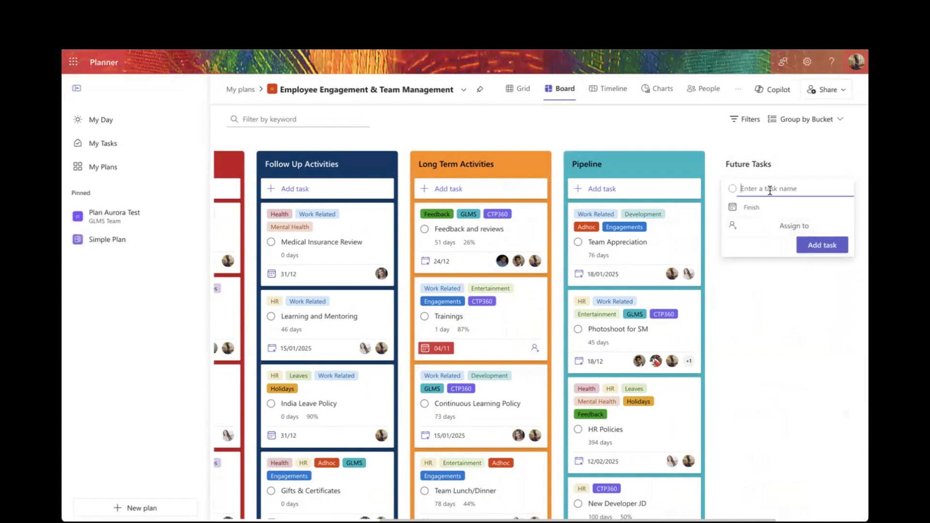
type("New tasks")
left_click(823, 246)
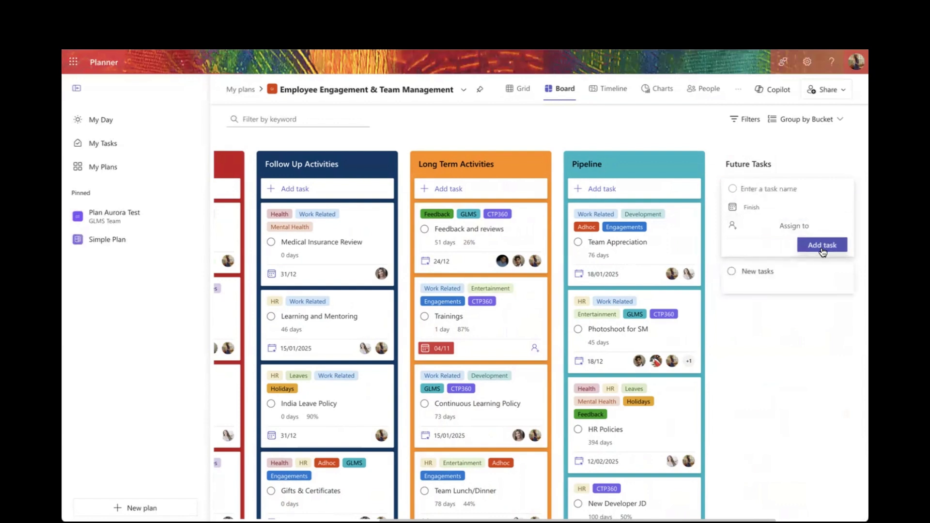
left_click(782, 273)
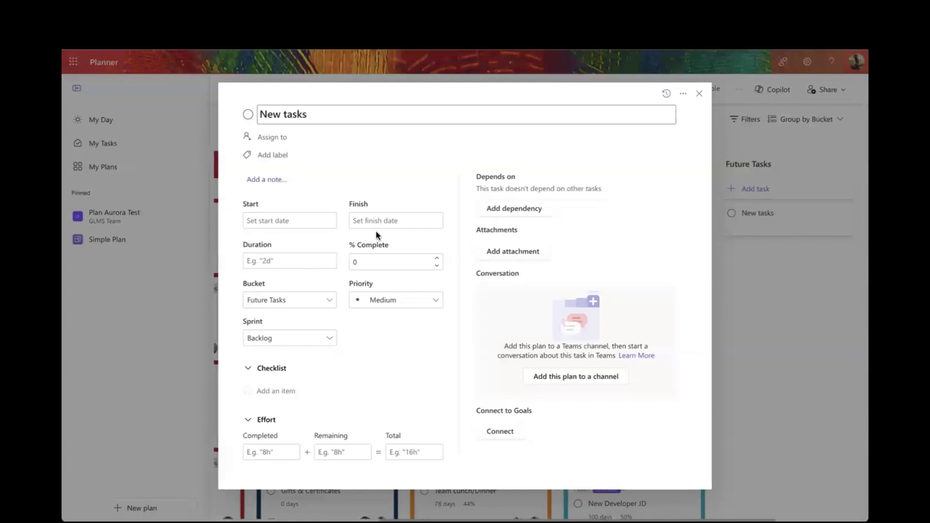
- Assign the New tasks task to two team members, choosing the plan's suggested member and the first unassigned one
left_click(279, 142)
left_click(281, 192)
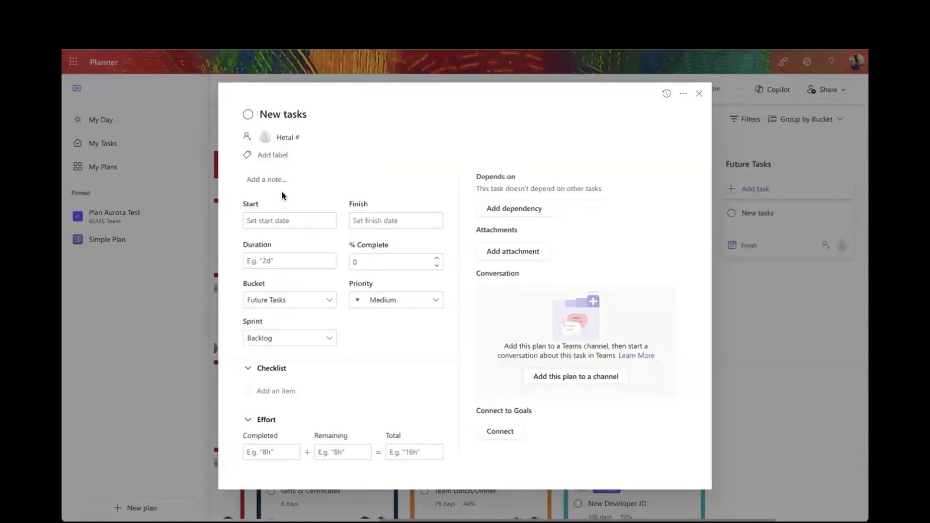
left_click(247, 140)
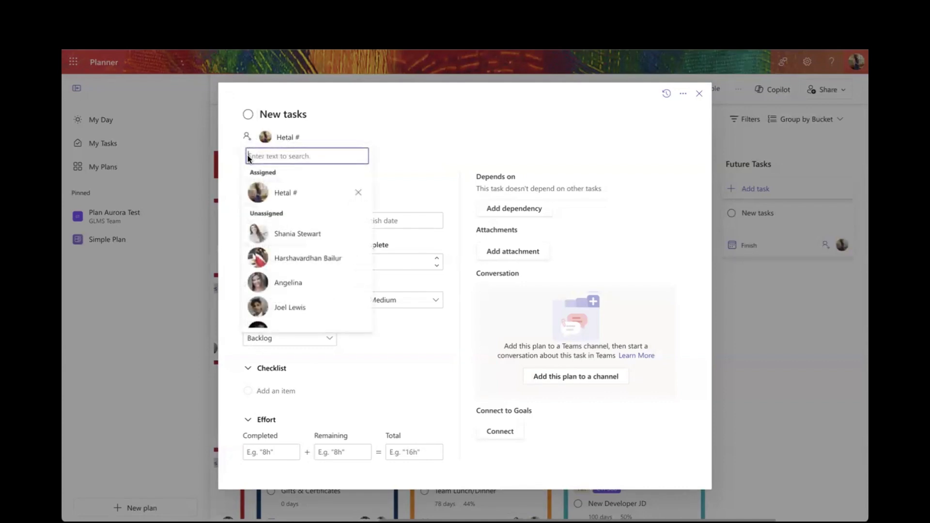
left_click(286, 236)
scroll(297, 270, "down", 3)
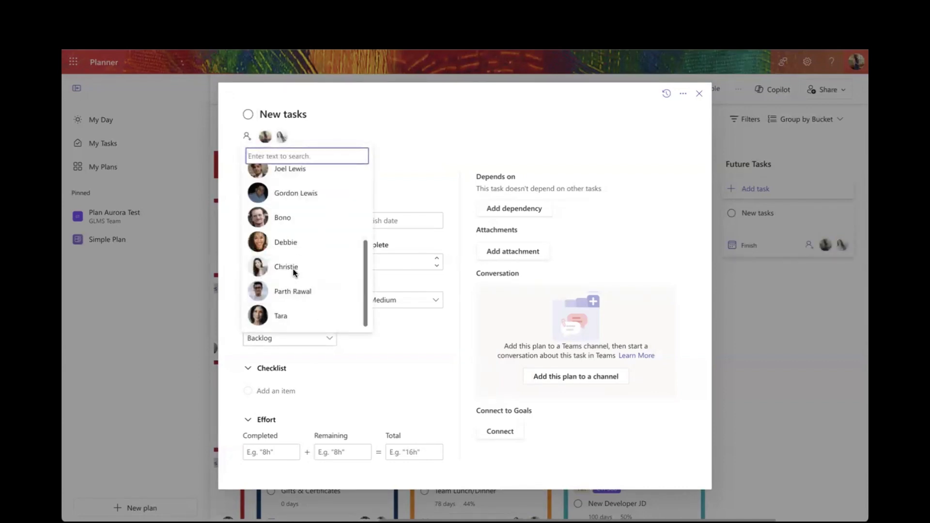
left_click(431, 147)
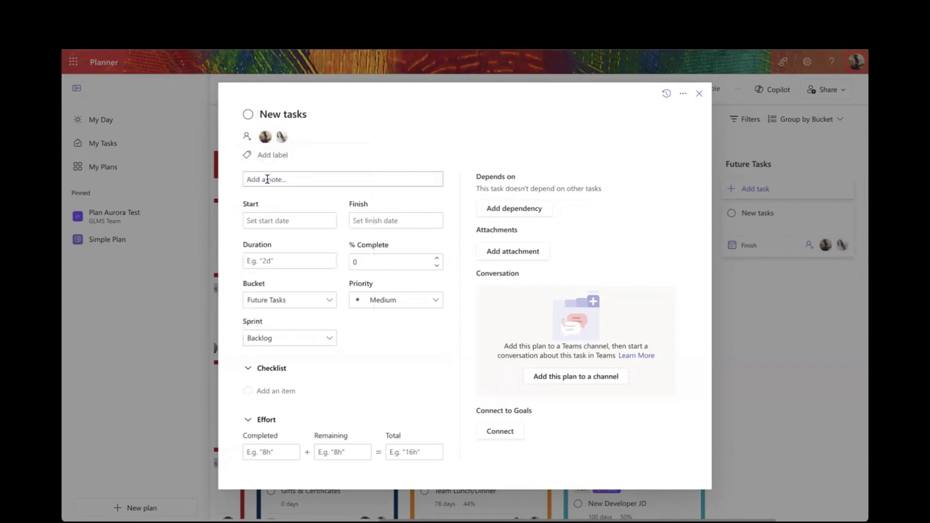
- Add the Work Related label to the New tasks task
left_click(267, 179)
left_click(276, 157)
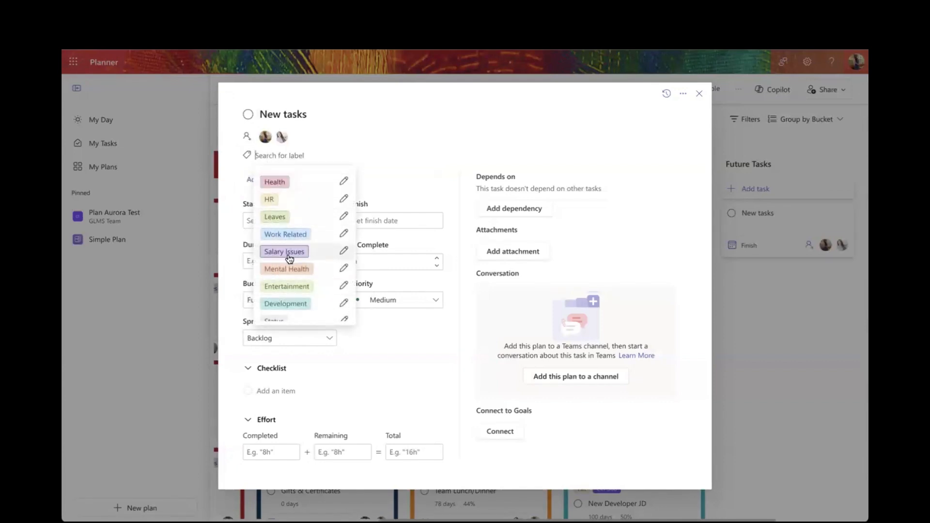
left_click(290, 235)
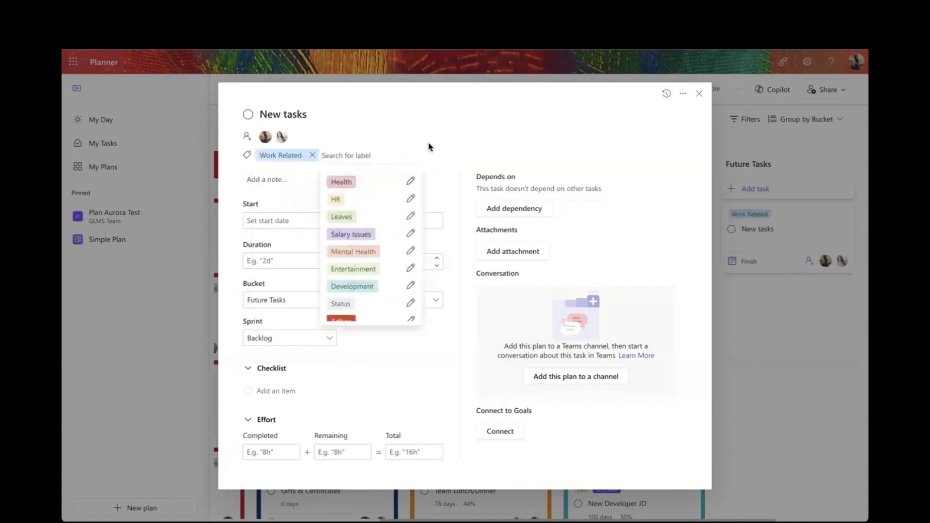
left_click(442, 136)
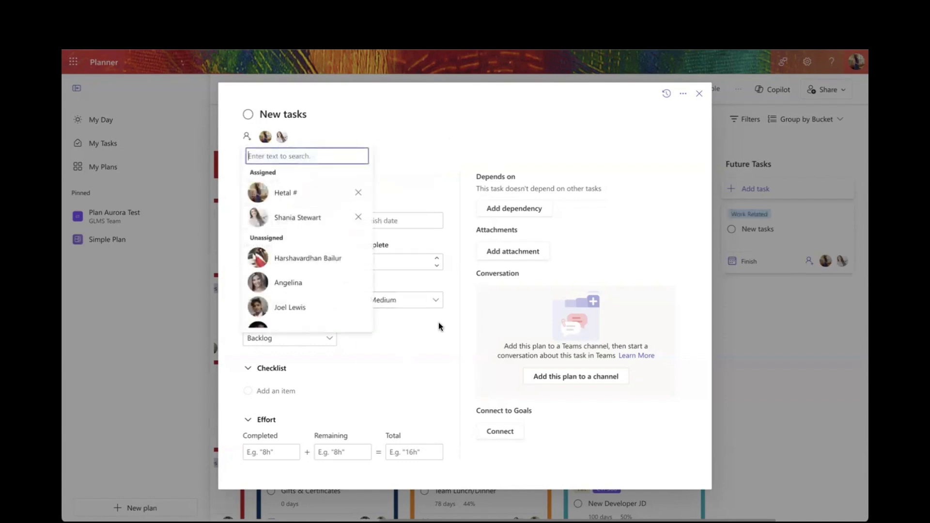
left_click(408, 365)
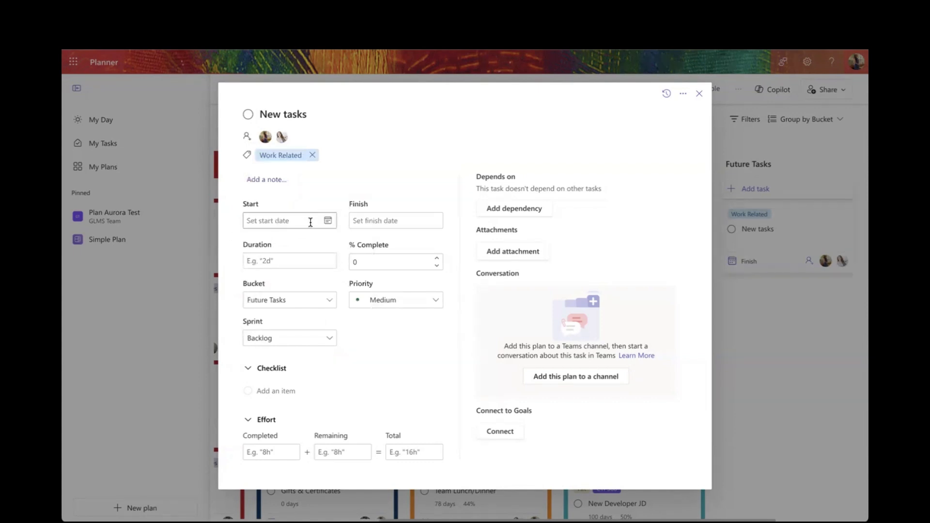
- Set the task's start date to 28/02/2025
left_click(325, 221)
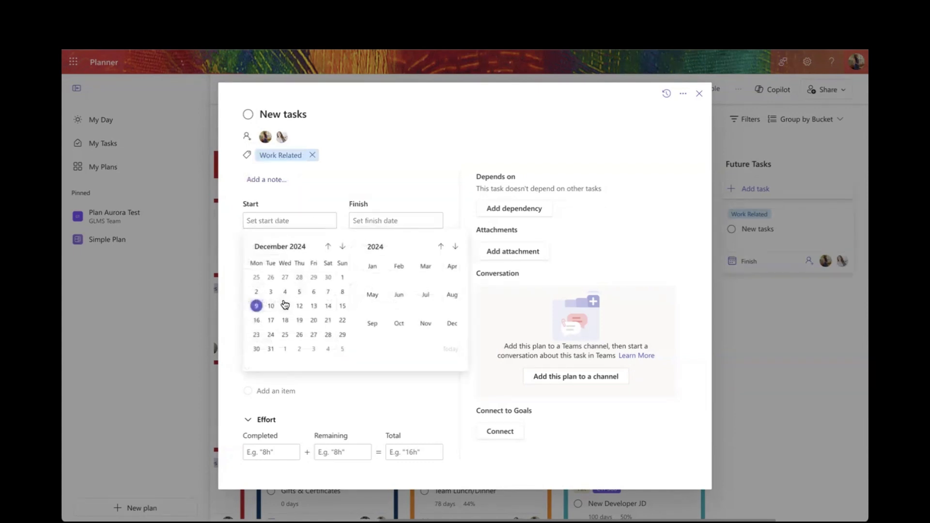
left_click(455, 246)
left_click(424, 266)
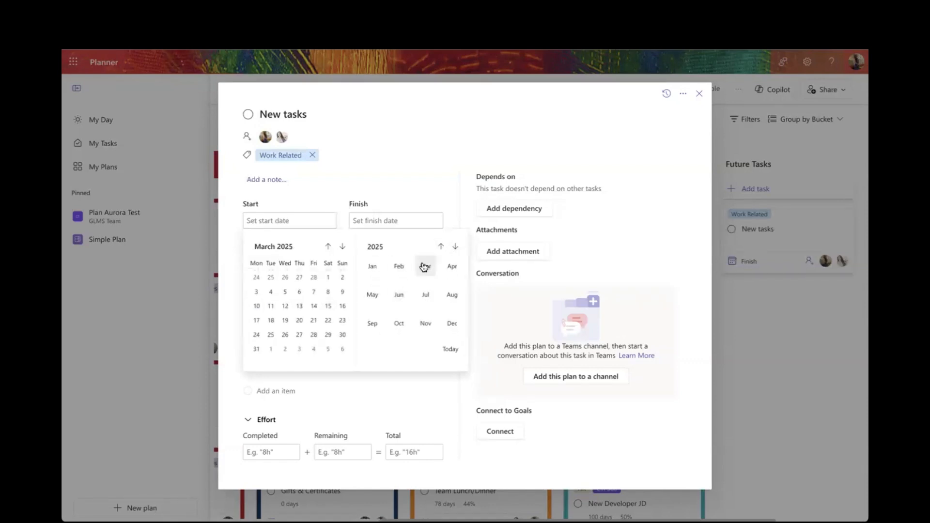
left_click(314, 277)
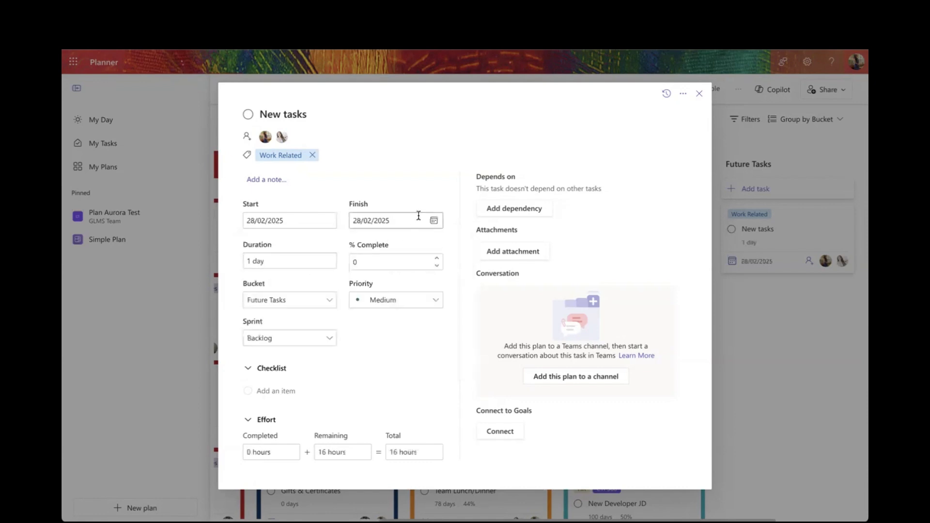
- Set the task's finish date to 20/05/2025
left_click(434, 222)
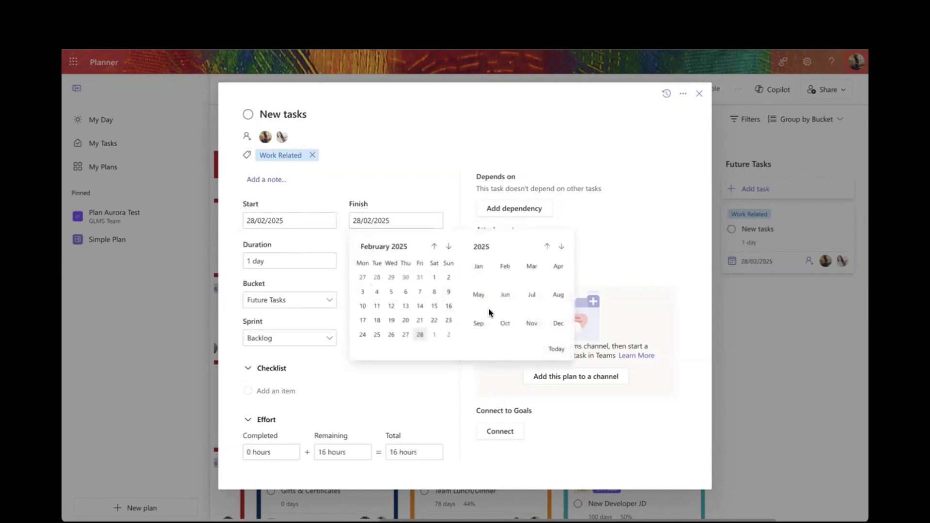
left_click(563, 248)
left_click(563, 247)
left_click(542, 247)
left_click(486, 297)
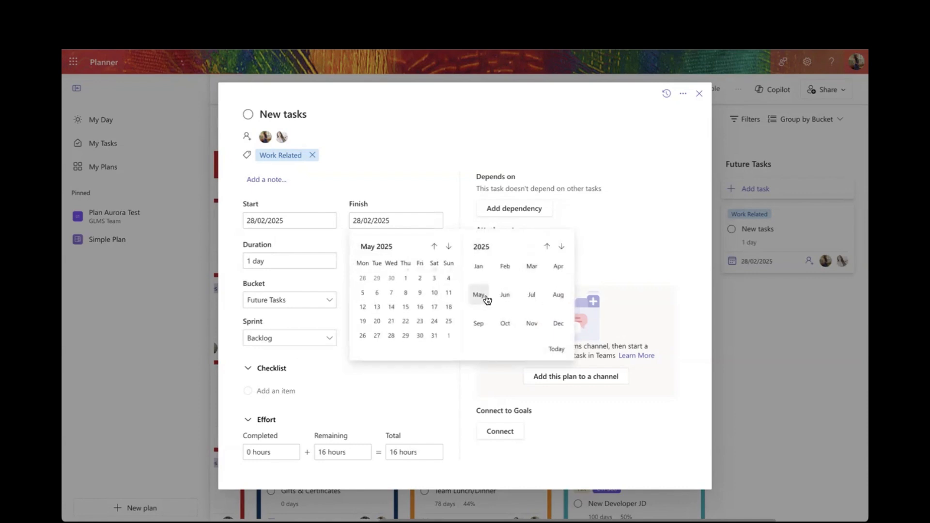
left_click(377, 321)
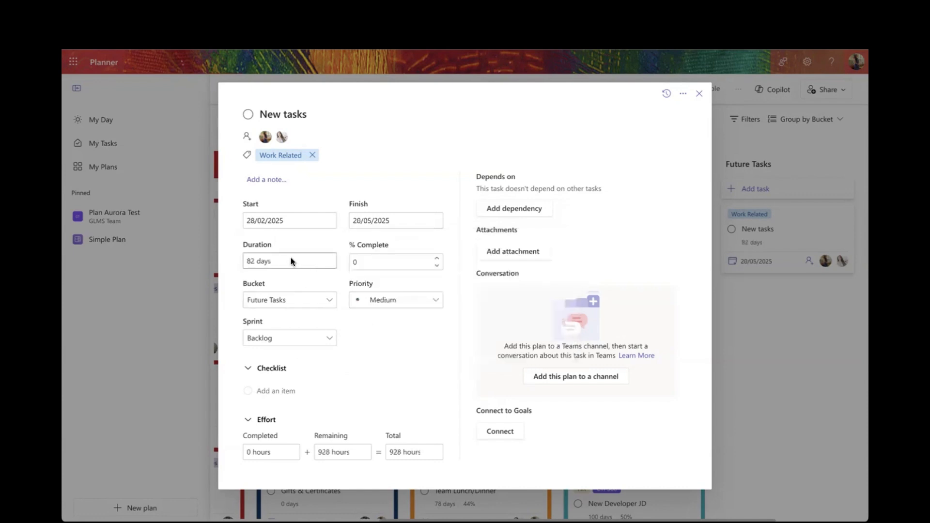
- Review the task's completion percentage field and the available bucket, priority and sprint options, keeping the sprint on Backlog
left_click(413, 262)
left_click(452, 160)
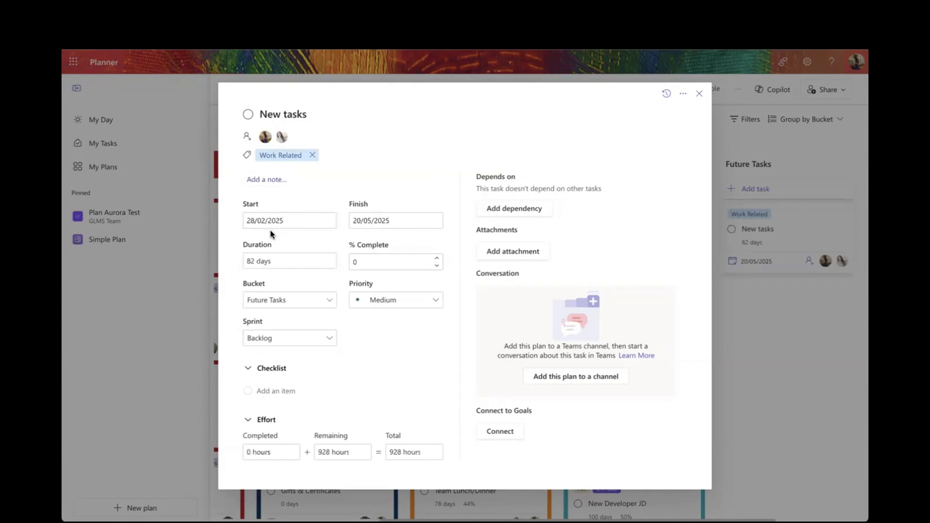
left_click(330, 303)
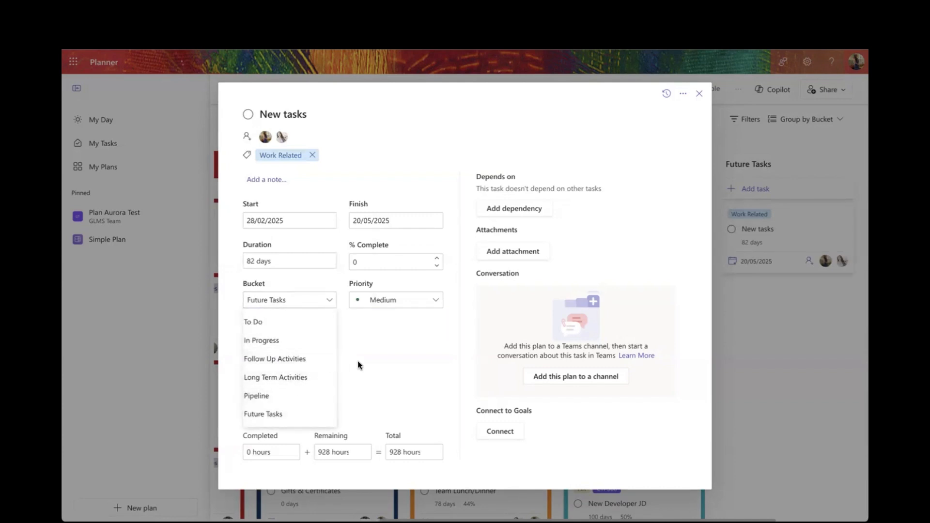
left_click(373, 354)
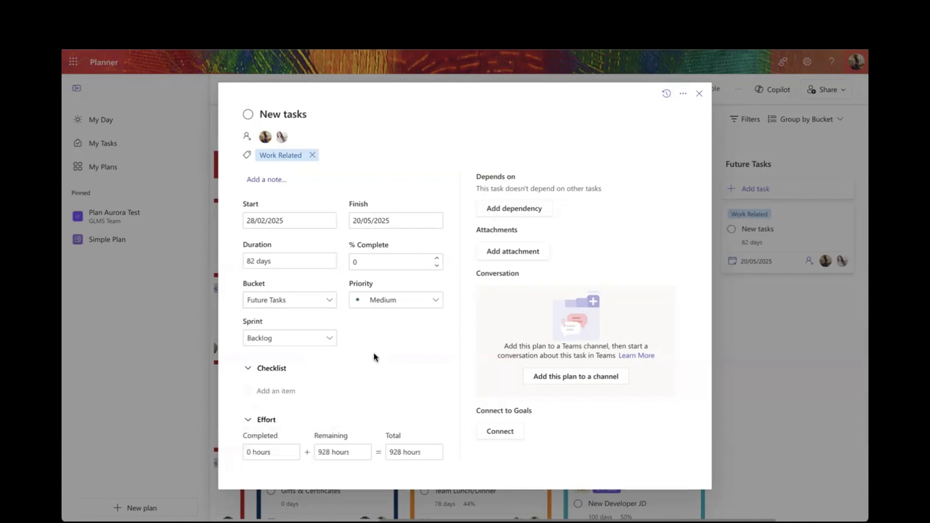
left_click(437, 302)
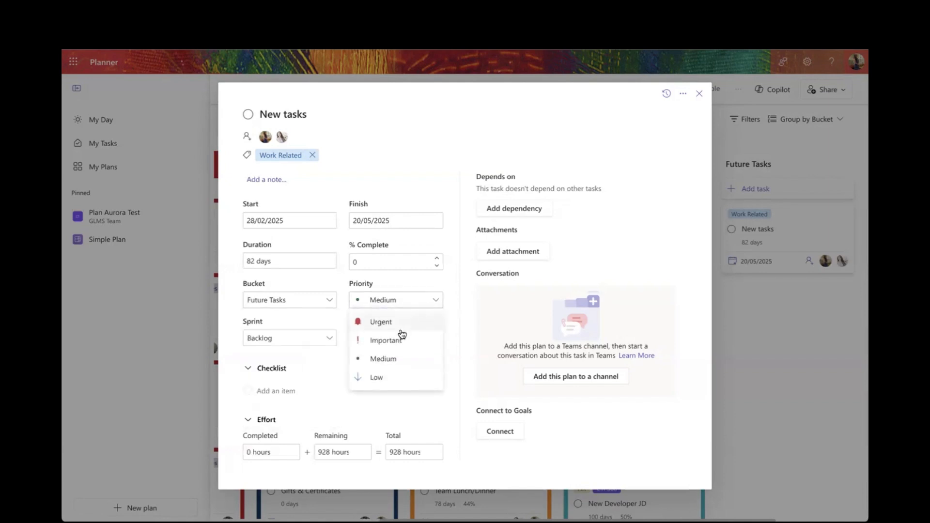
left_click(394, 396)
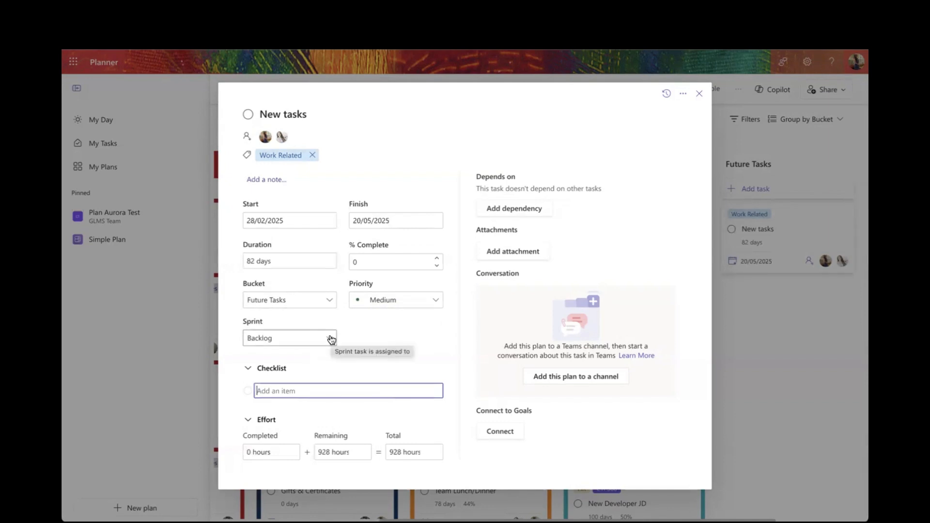
left_click(331, 340)
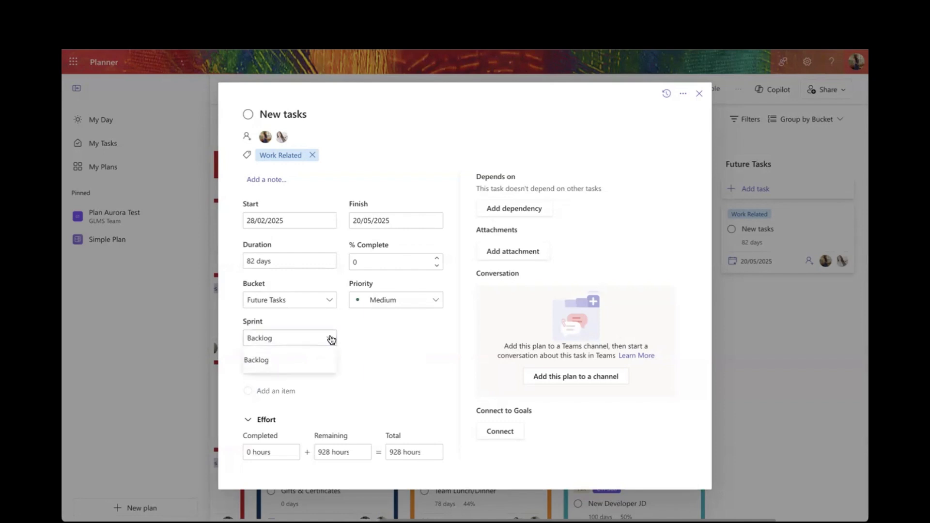
left_click(308, 360)
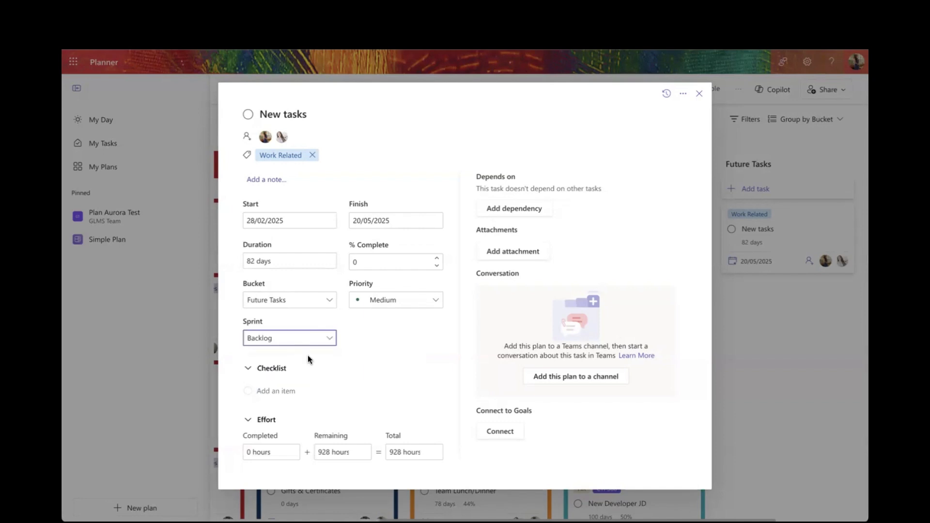
left_click(380, 357)
- Close the task's details and colour the Future Tasks bucket purple
left_click(700, 95)
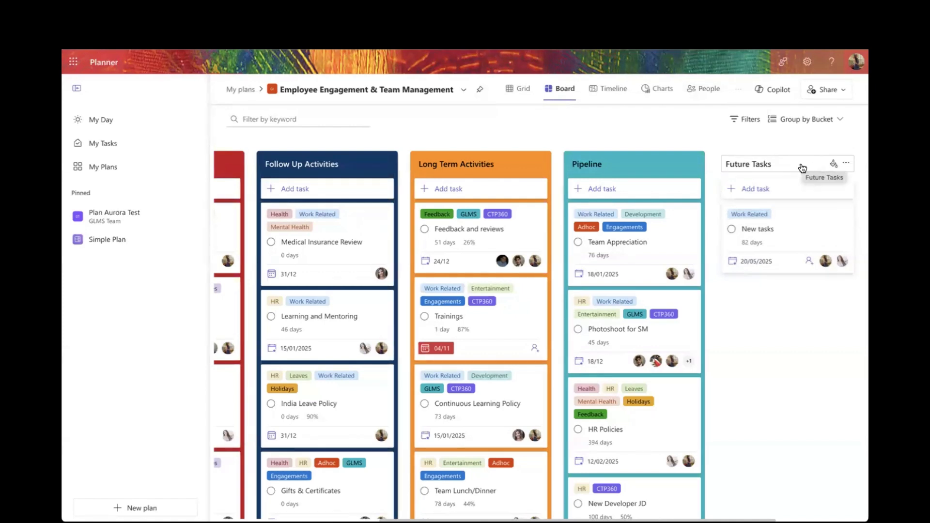
left_click(834, 167)
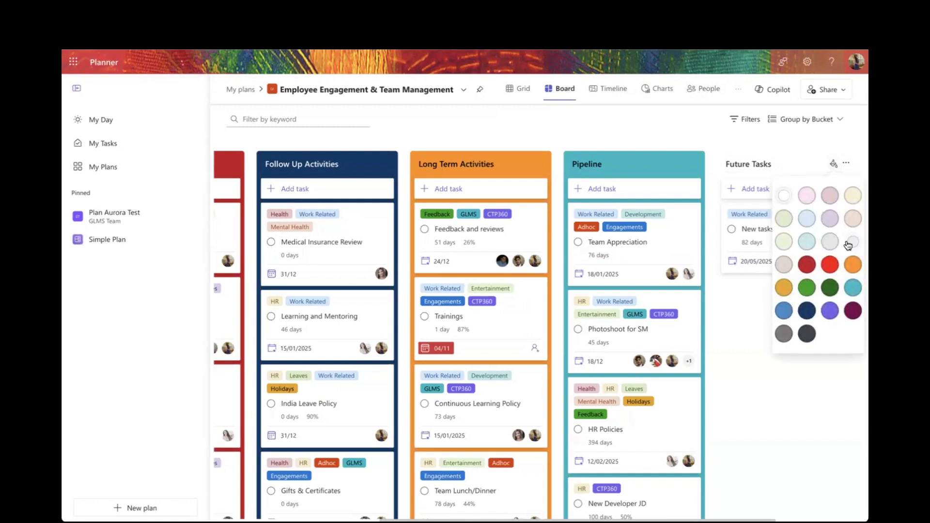
left_click(829, 310)
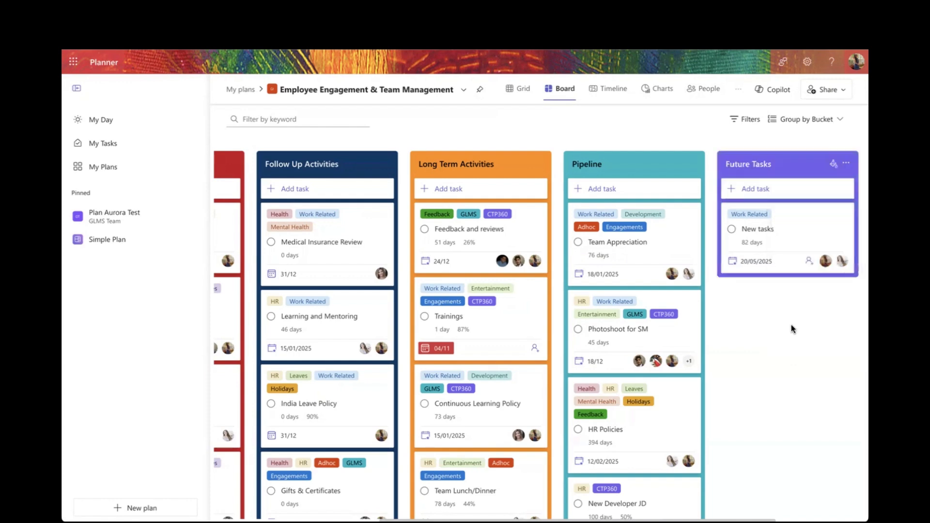
- Look over all buckets on the board and check the entry fields for adding a task to To Do
scroll(767, 333, "left", 5)
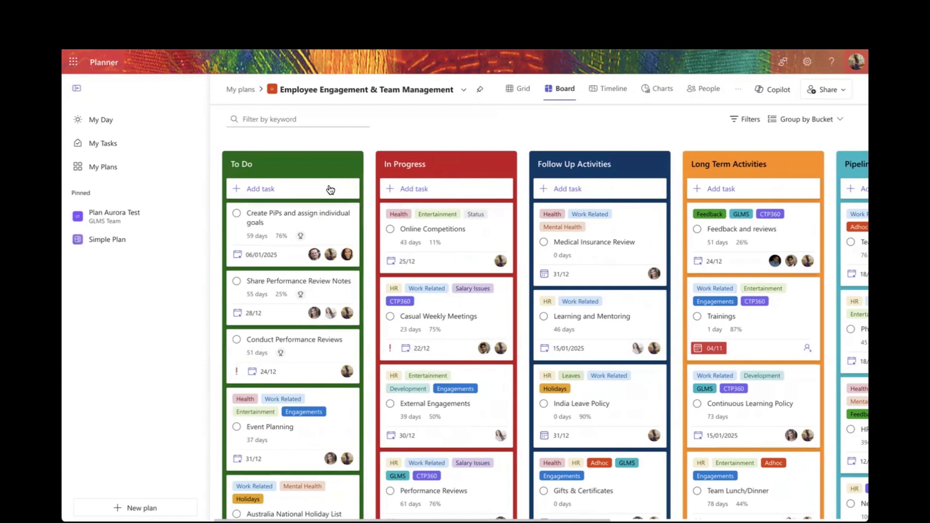
scroll(445, 249, "right", 2)
scroll(445, 249, "right", 6)
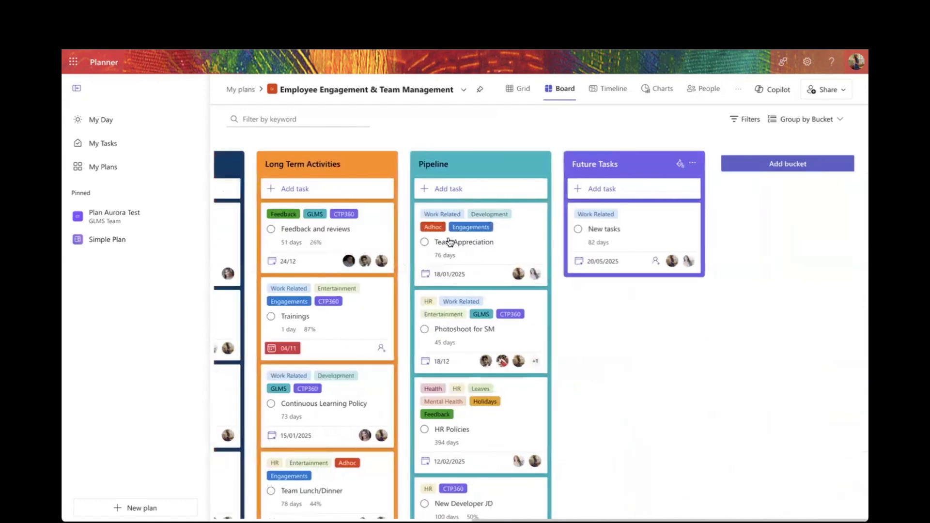
scroll(603, 195, "left", 8)
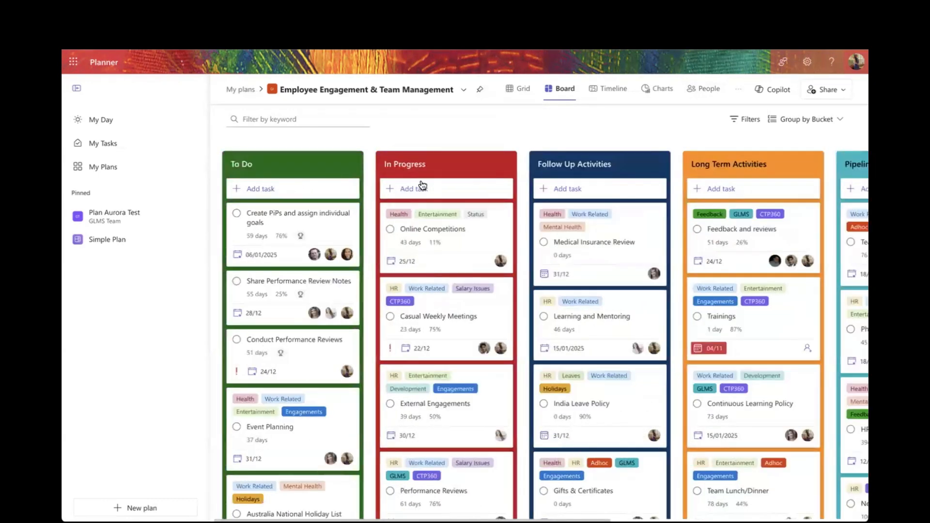
left_click(288, 194)
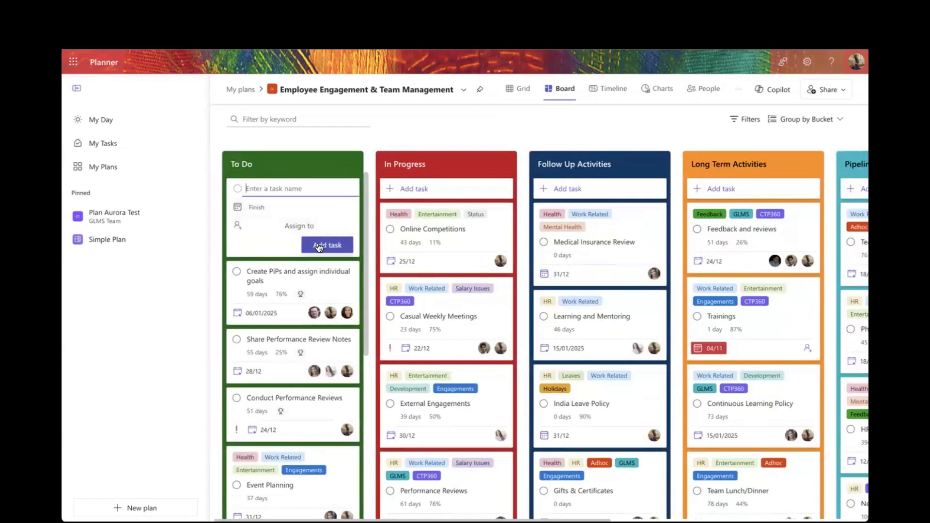
left_click(205, 231)
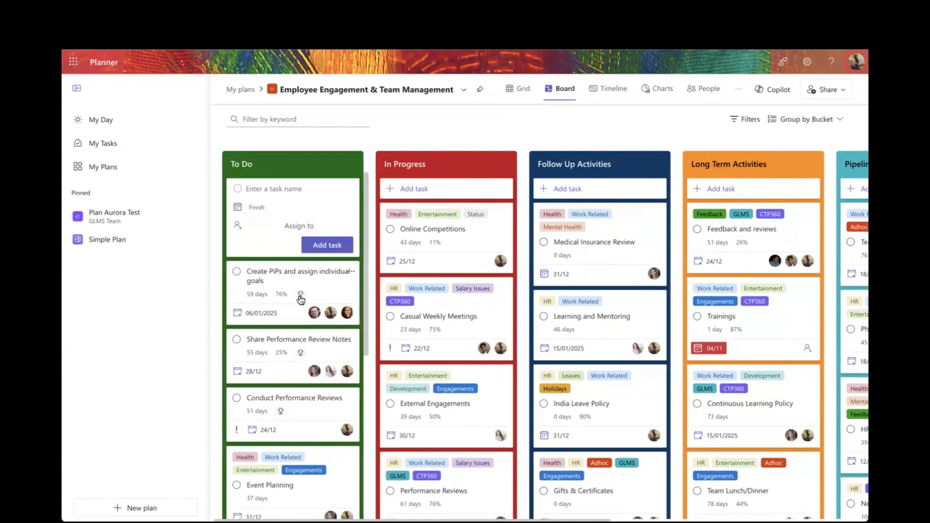
- Check the available actions and labels for the Create PiPs and assign individual goals task in To Do
scroll(300, 297, "down", 2)
scroll(300, 297, "down", 1)
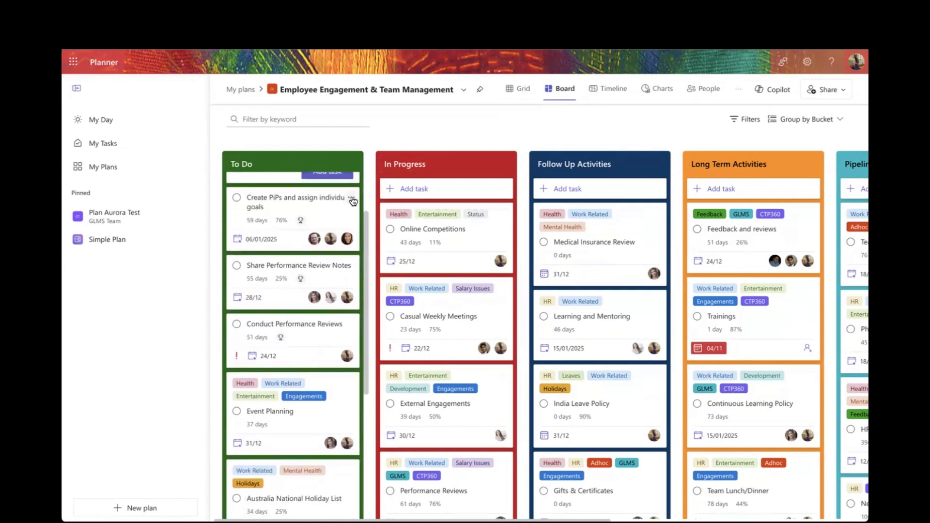
left_click(352, 199)
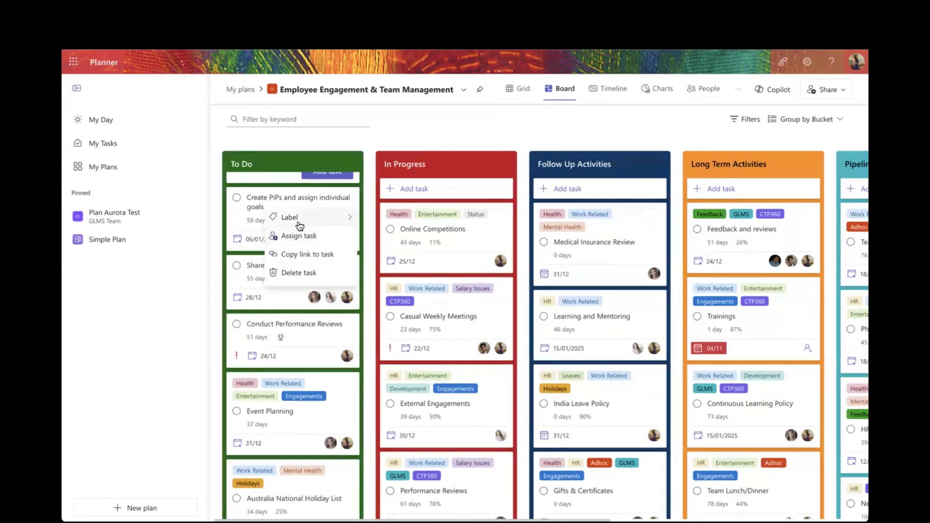
mouse_move(300, 223)
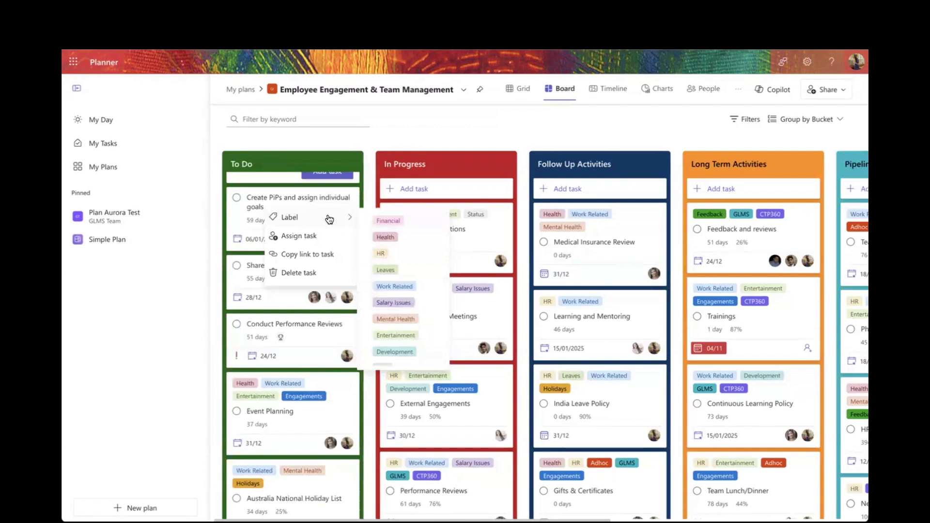
left_click(195, 255)
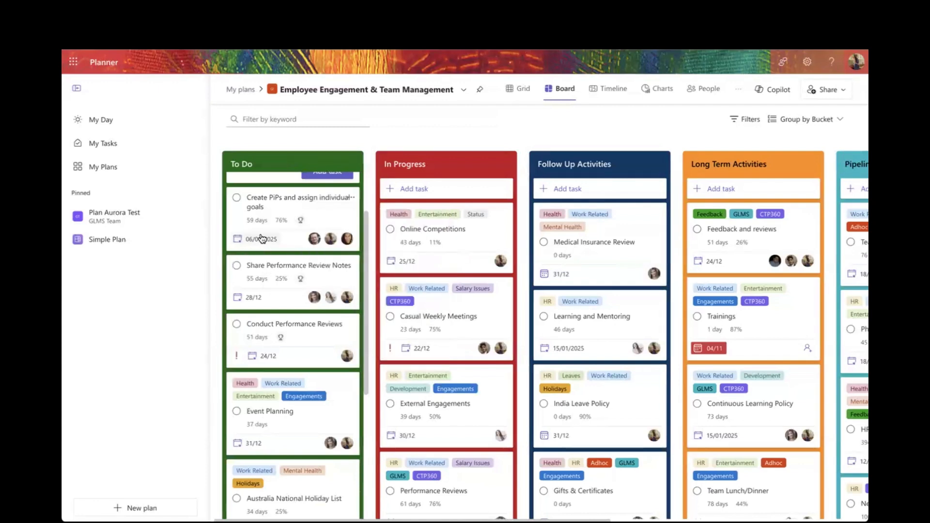
- Mark the Create PiPs and assign individual goals task in To Do as complete
mouse_move(262, 238)
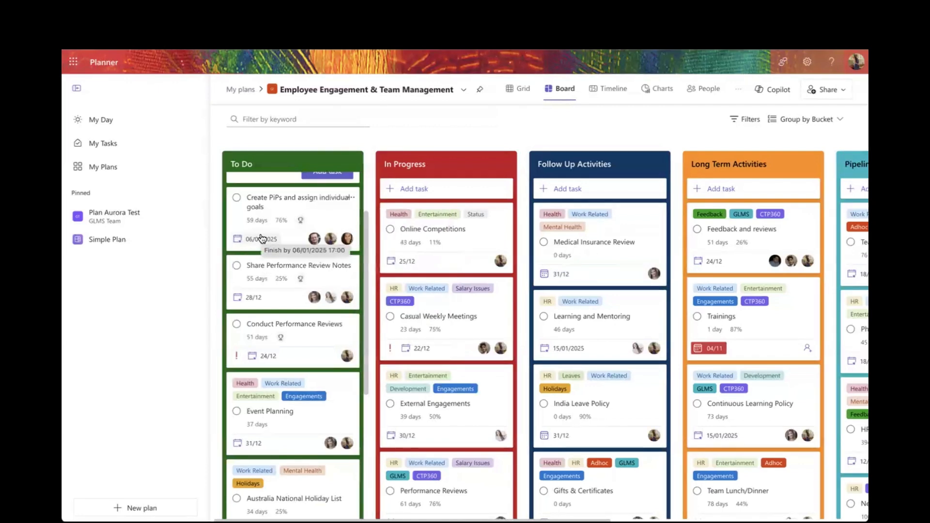
left_click(237, 201)
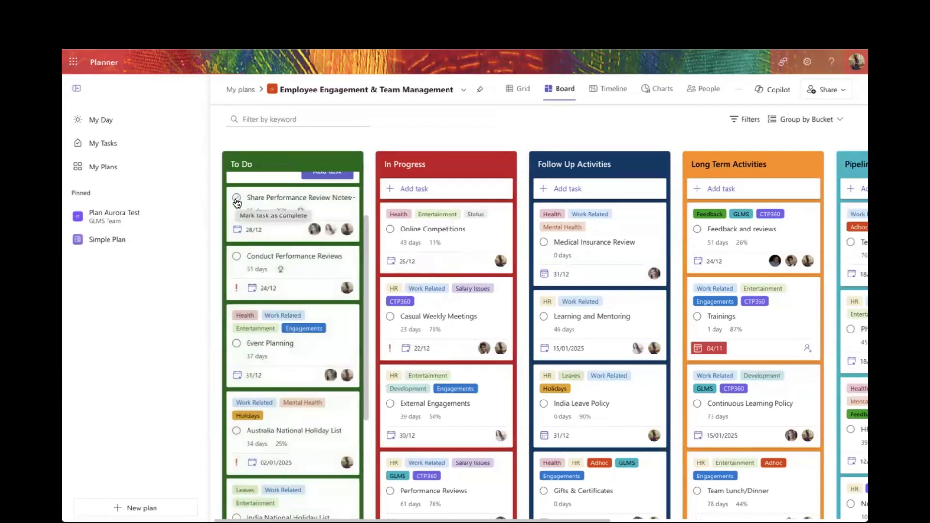
- Move the Event Planning task from To Do to In Progress and the Online Competitions task to To Do
scroll(237, 203, "down", 3)
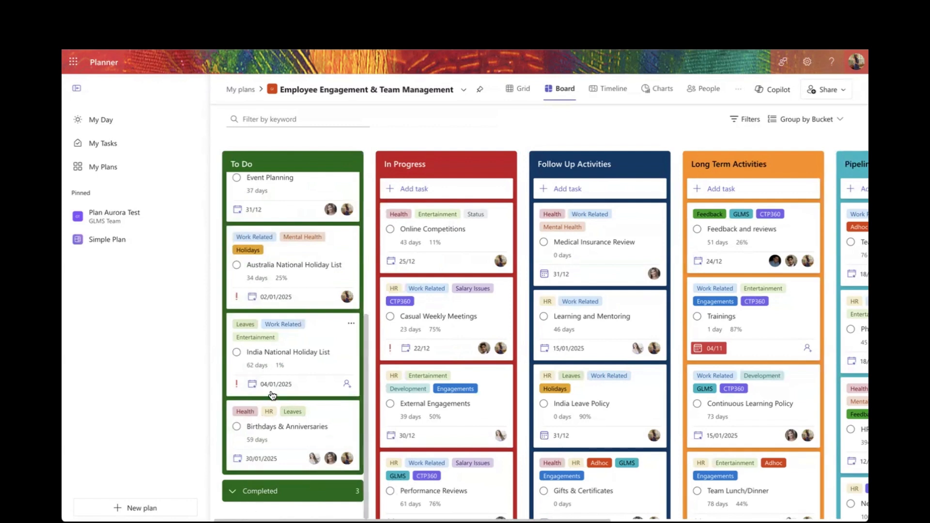
scroll(273, 395, "up", 1)
scroll(273, 396, "up", 1)
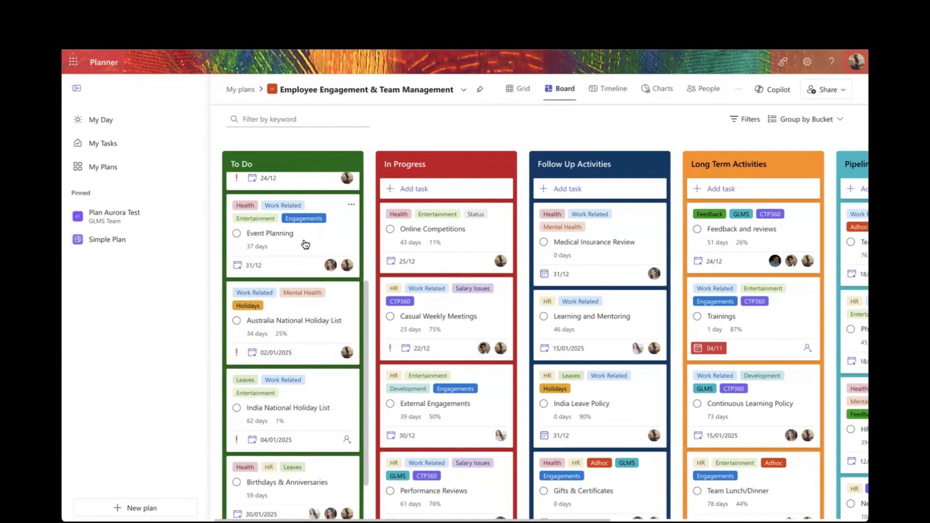
left_click_drag(306, 245, 339, 259)
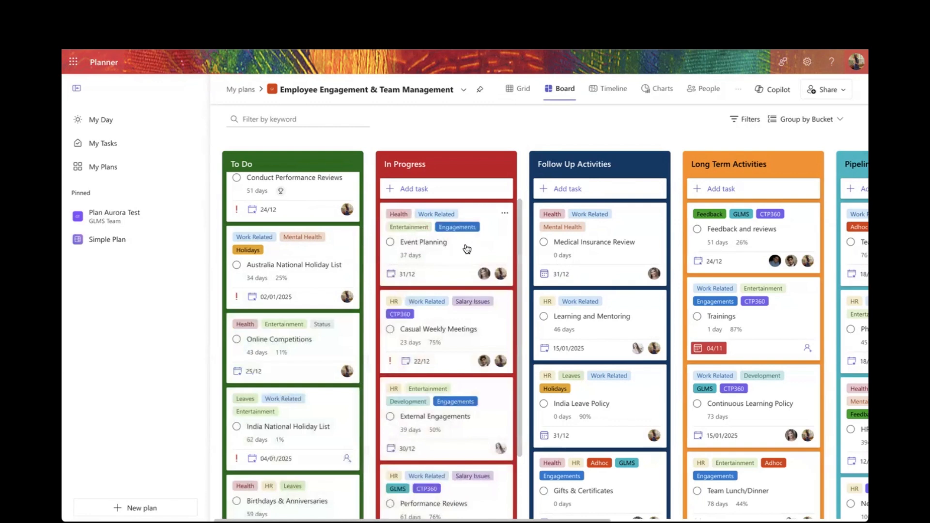
- Move the Event Planning task back to To Do, between Conduct Performance Reviews and Australia National Holiday List
left_click_drag(469, 252, 318, 276)
scroll(290, 328, "up", 1)
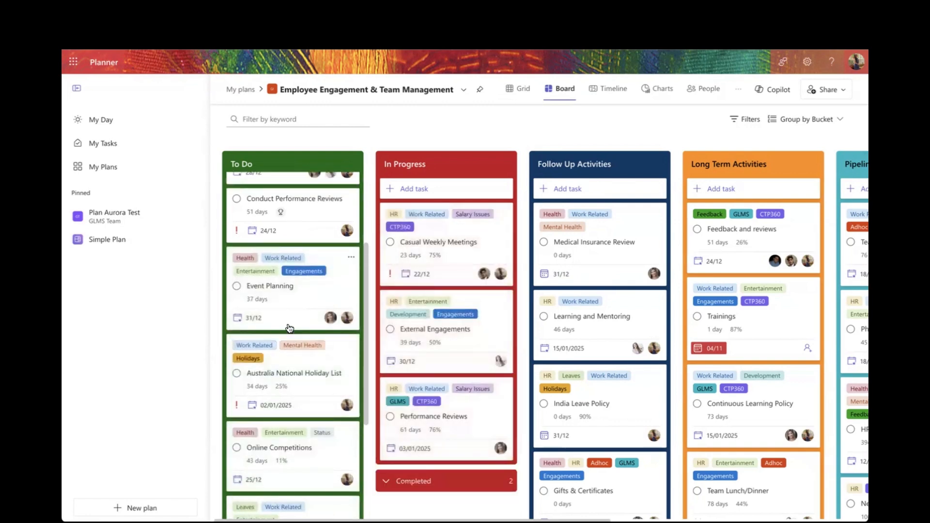
scroll(289, 329, "up", 3)
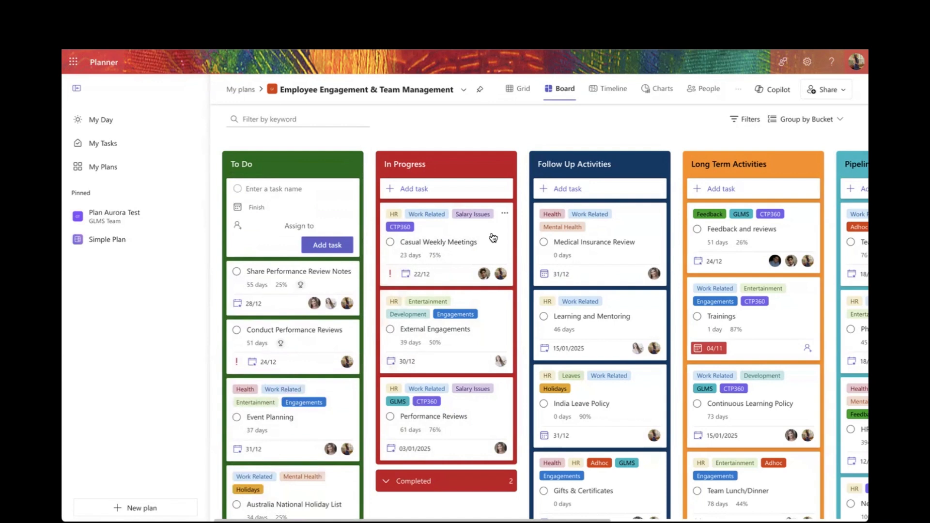
- Rename the Share Performance Review Notes task in To Do as Share Performance Review Notes and Feedback
left_click(325, 282)
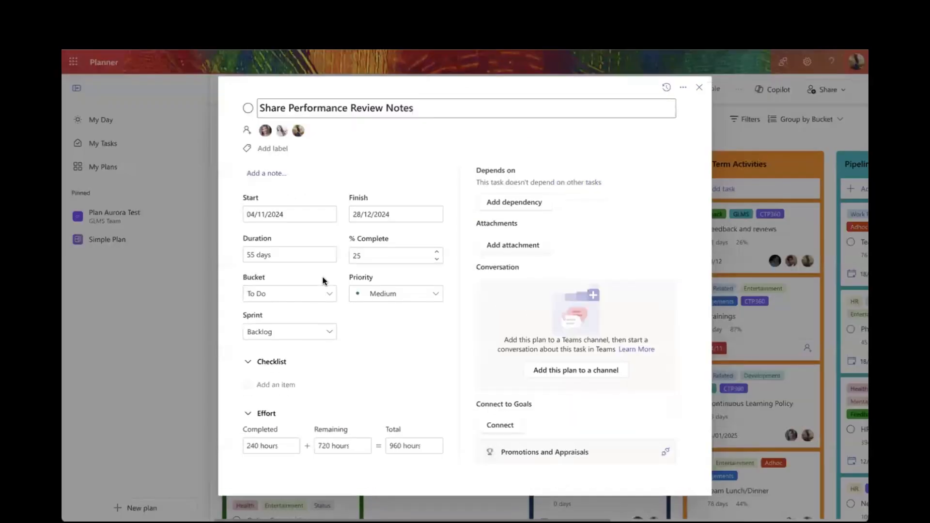
left_click(444, 110)
key("BackSpace")
type("s and Feedback")
- Check who is assigned to the task and which other members can be assigned
left_click(247, 131)
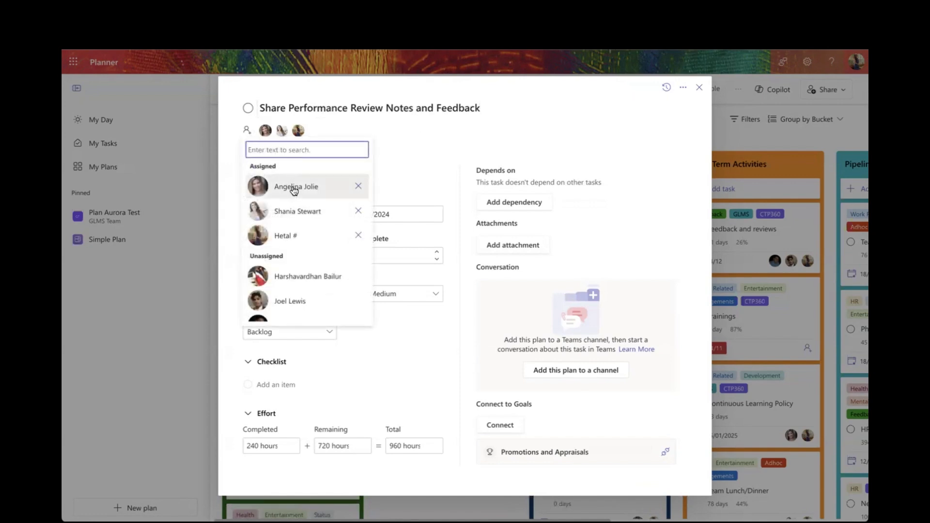
left_click(246, 132)
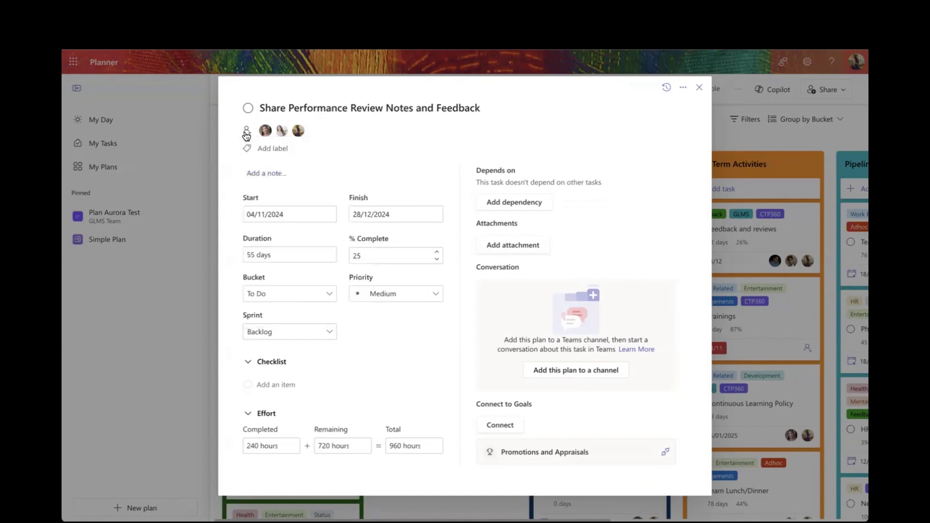
left_click(246, 132)
scroll(285, 263, "down", 3)
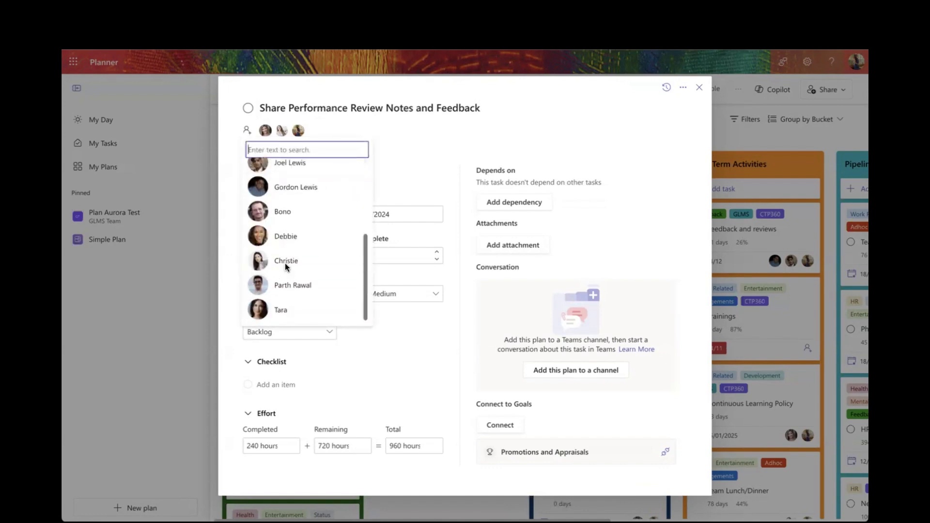
left_click(426, 136)
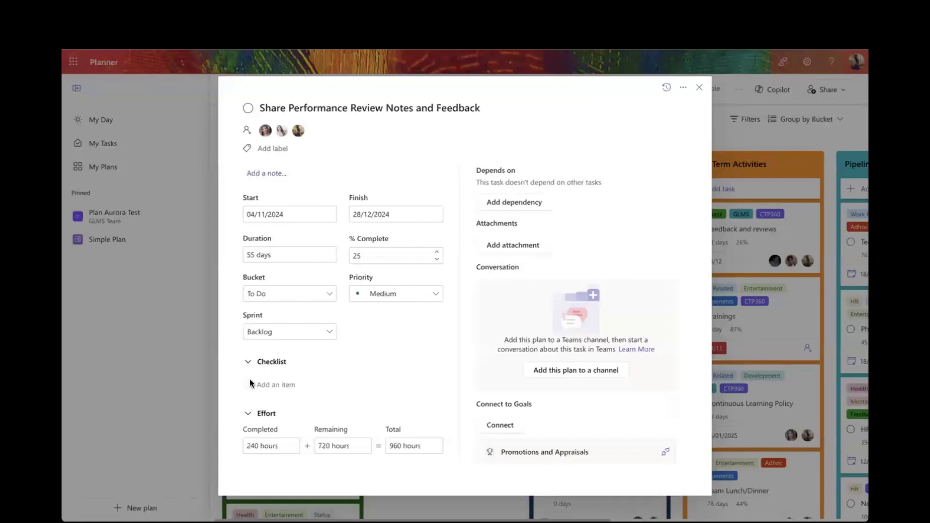
- Add the checklist items Task1 and Task2 to the Share Performance Review Notes and Feedback task
left_click(267, 383)
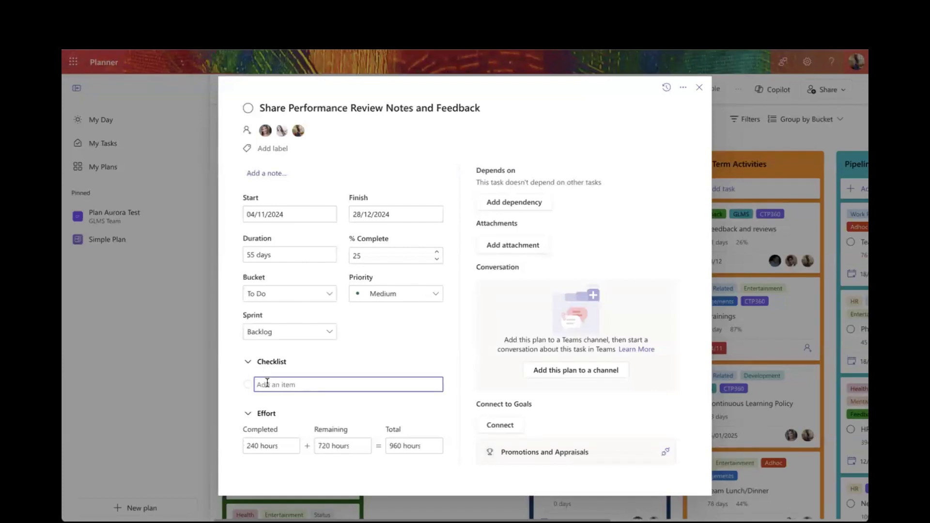
type("Task1")
key("Return")
type("Ta")
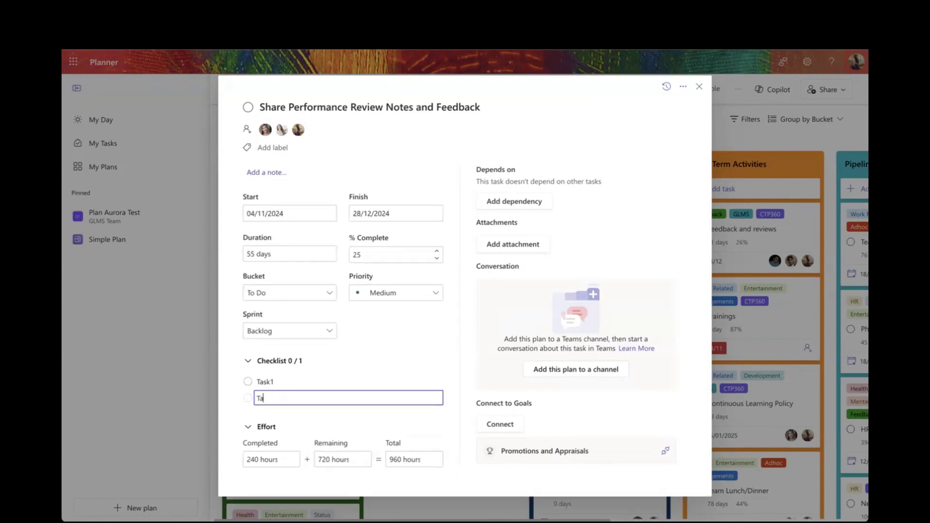
type("sk2")
key("Return")
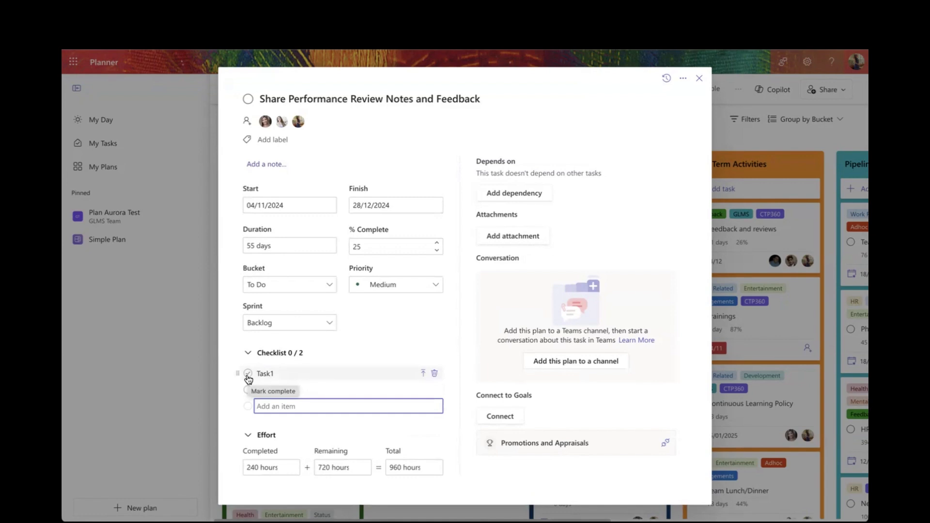
- Delete both items from the task's checklist
left_click(435, 375)
left_click(436, 381)
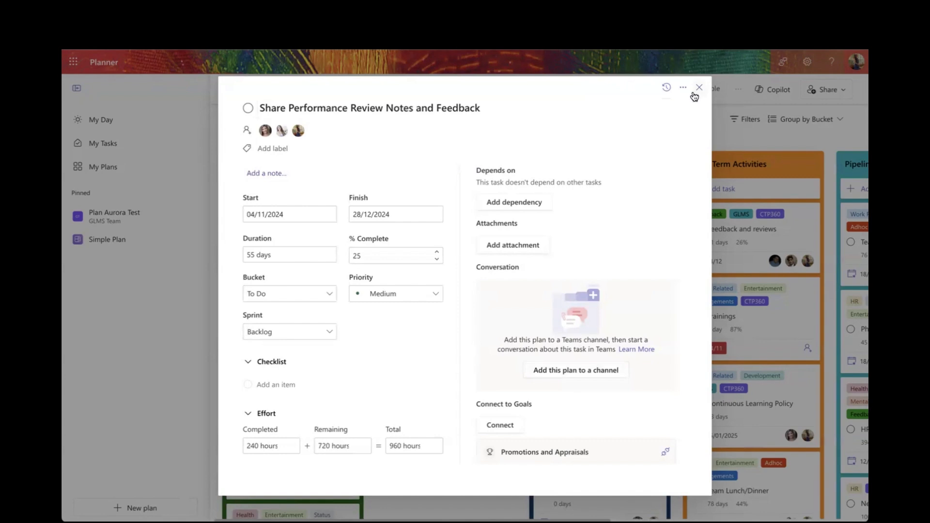
- Check which sources are offered for attaching a file or link to the task
left_click(522, 249)
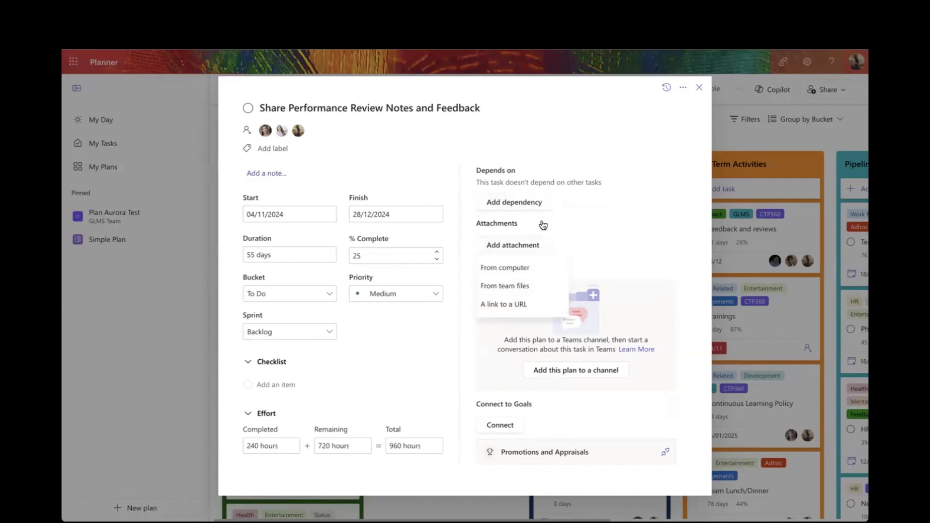
left_click(590, 230)
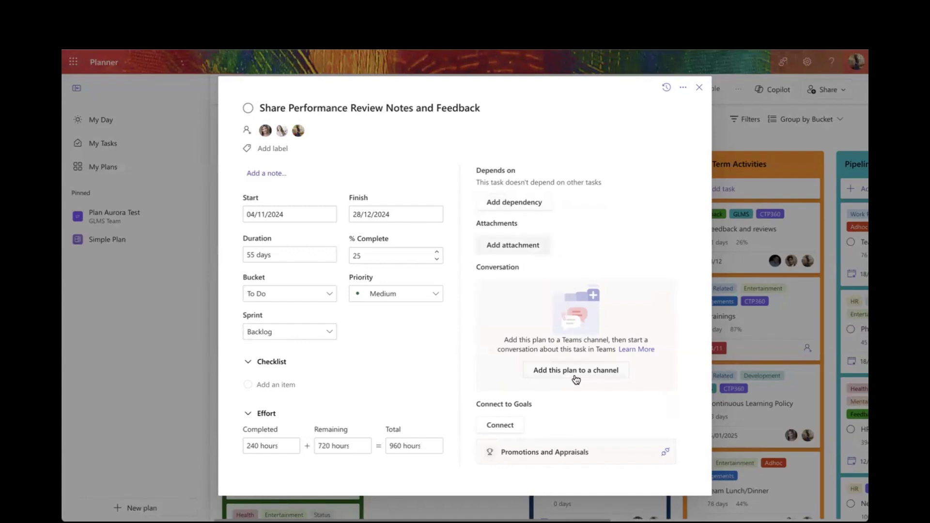
- Disconnect the Promotions and Appraisals goal from the Share Performance Review Notes and Feedback task
left_click(501, 426)
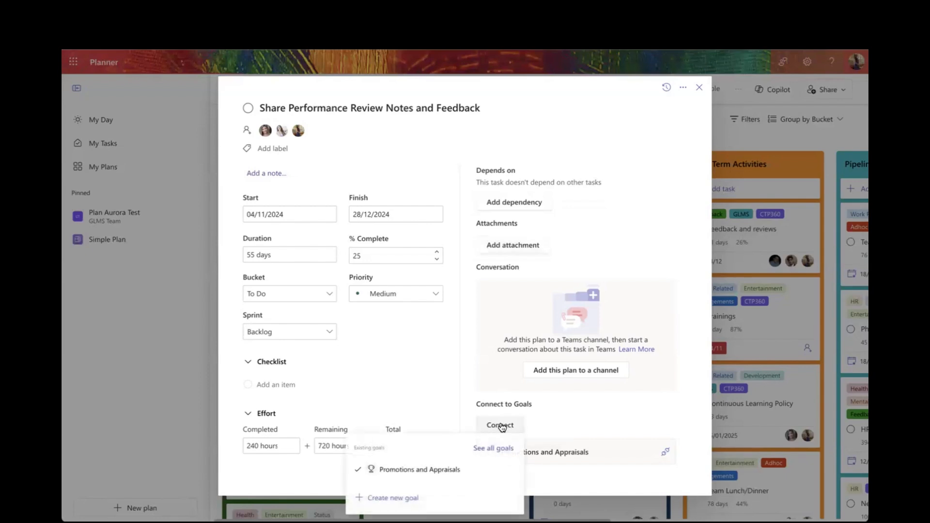
left_click(392, 469)
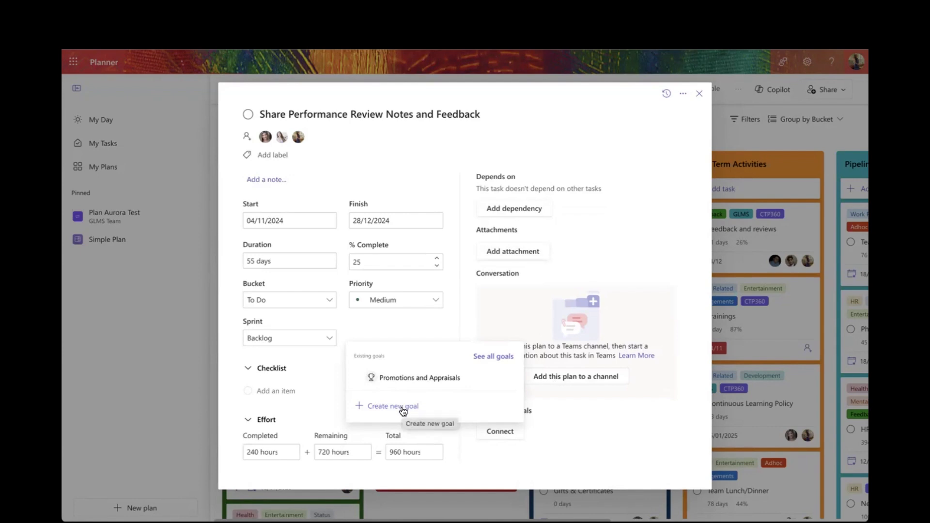
left_click(580, 432)
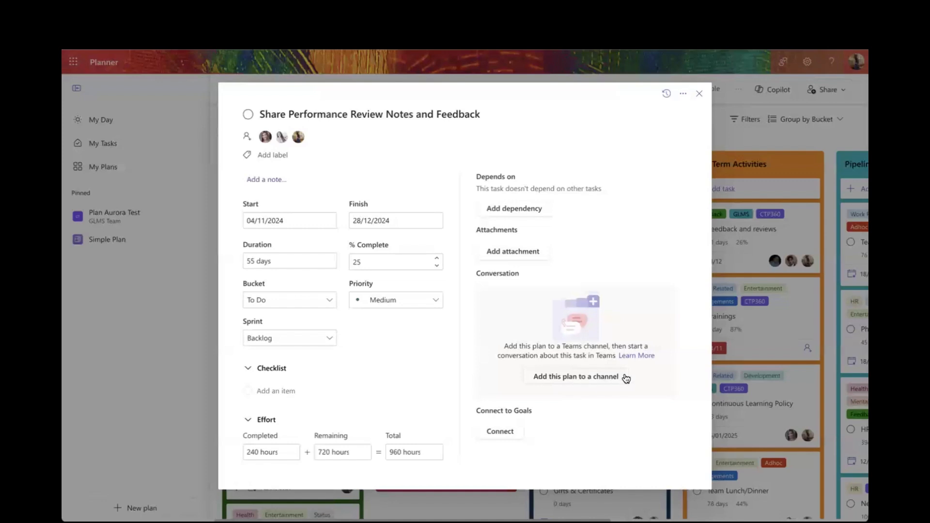
- Check the additional actions available for the task and close its details
left_click(684, 94)
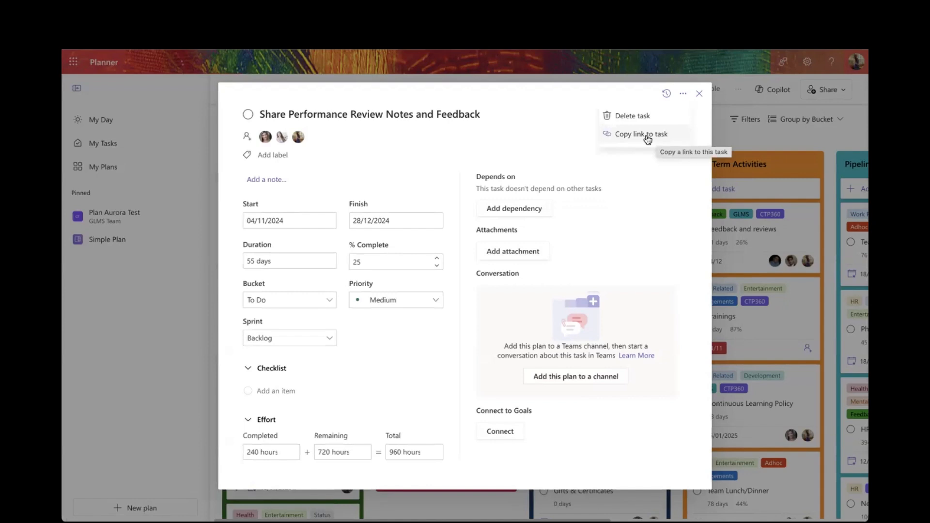
left_click(701, 96)
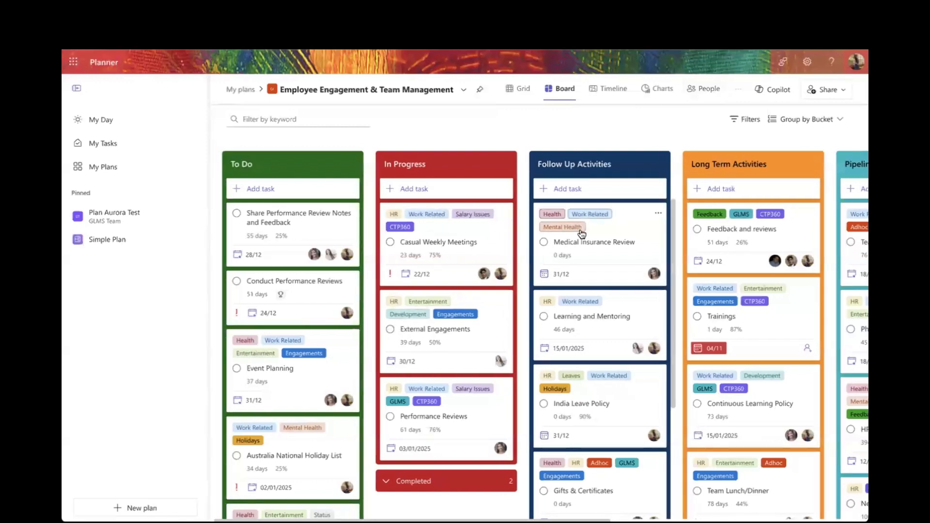
- Collapse the board's task labels to plain colour bars, and expand them again to show their names
left_click(555, 218)
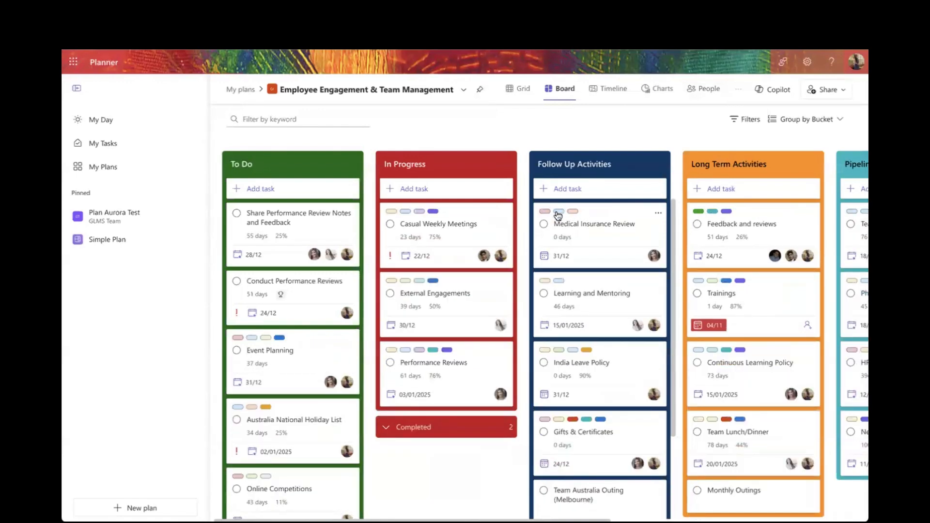
left_click(558, 214)
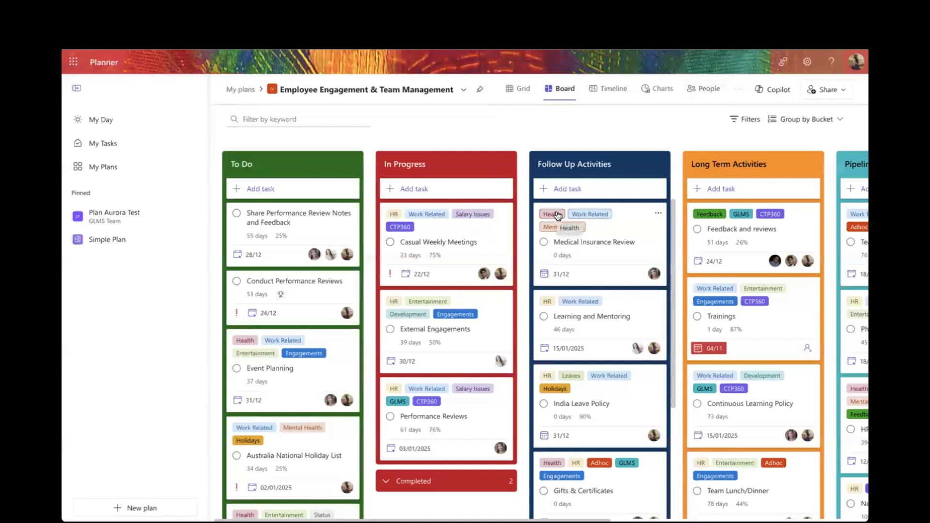
- Open the Medical Insurance Review task in Follow Up Activities and check how its Health label's name can be edited
left_click(639, 214)
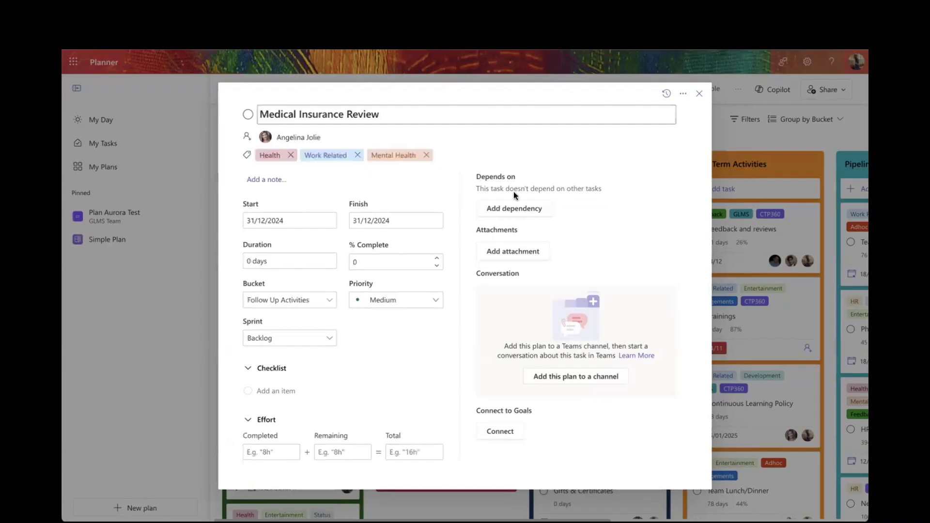
left_click(275, 154)
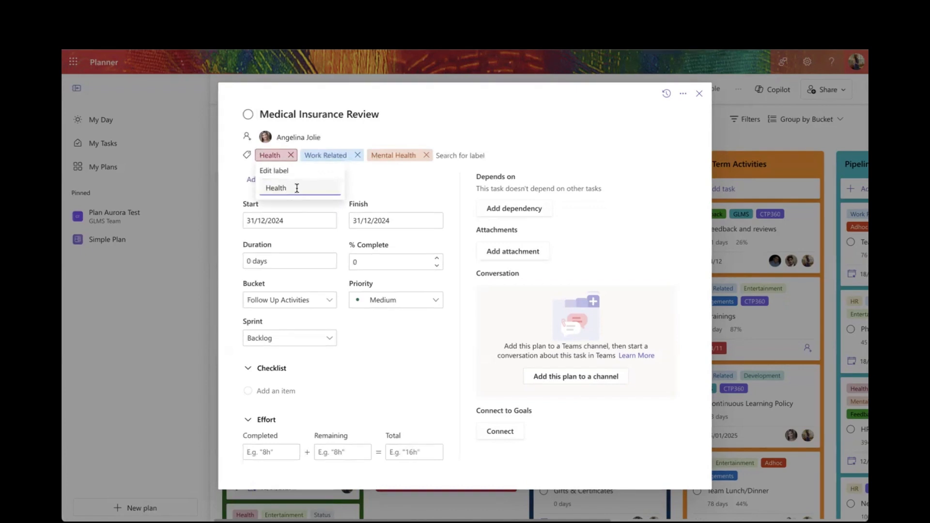
key("BackSpace")
type("h")
key("Return")
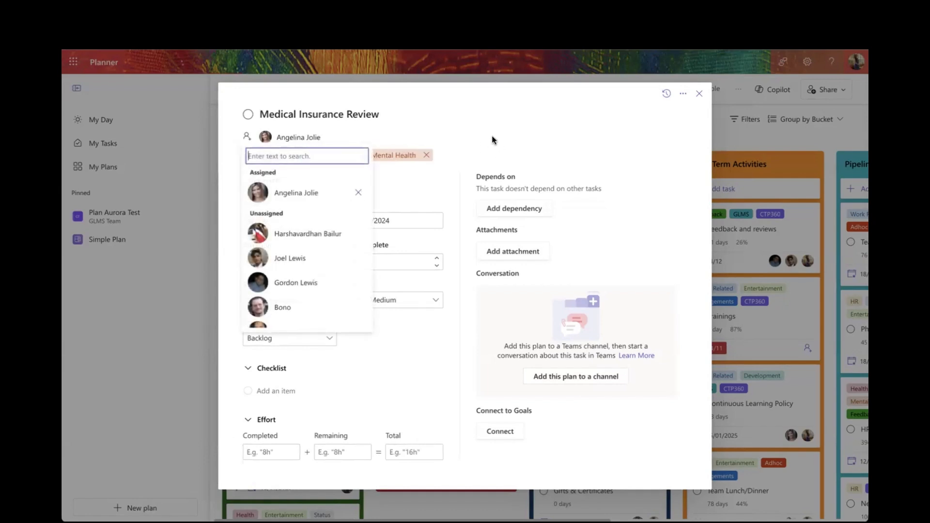
left_click(493, 135)
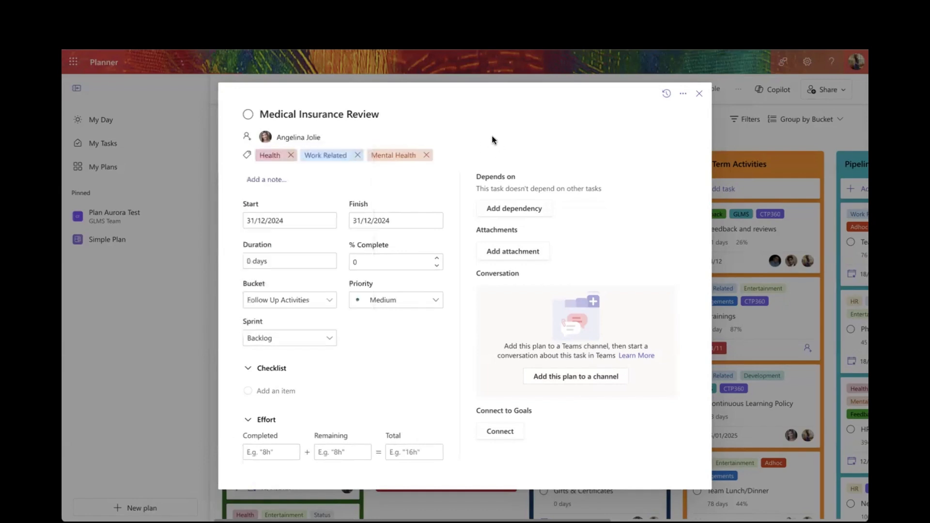
left_click(278, 154)
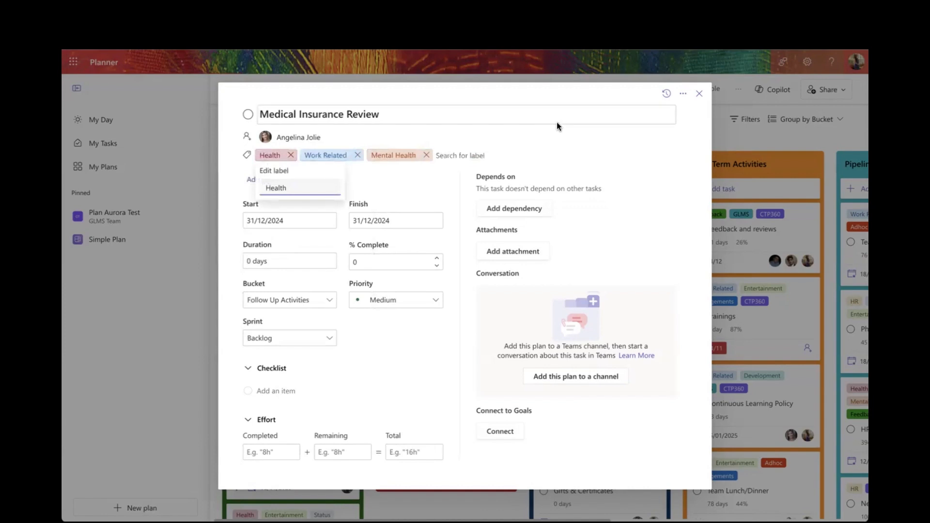
- Look through the list of named and colour labels that can be added to the Medical Insurance Review task
left_click(453, 155)
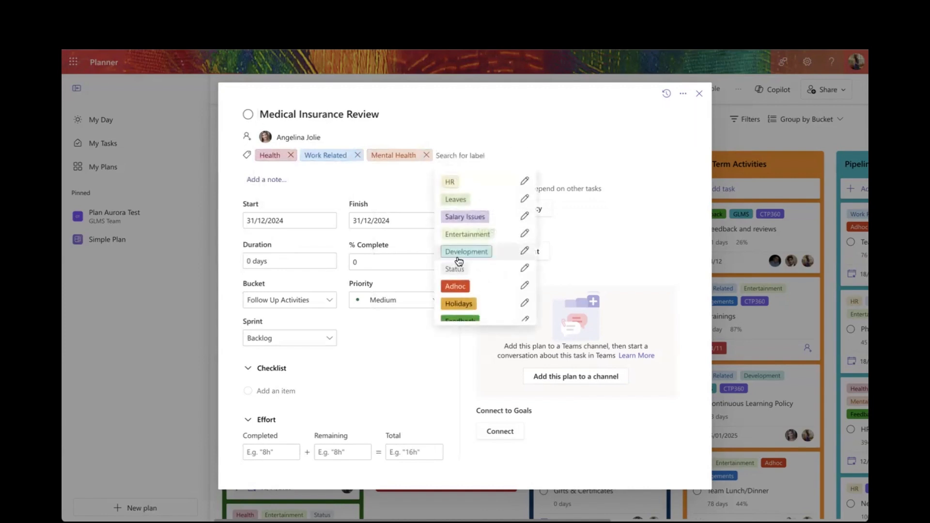
scroll(459, 261, "down", 5)
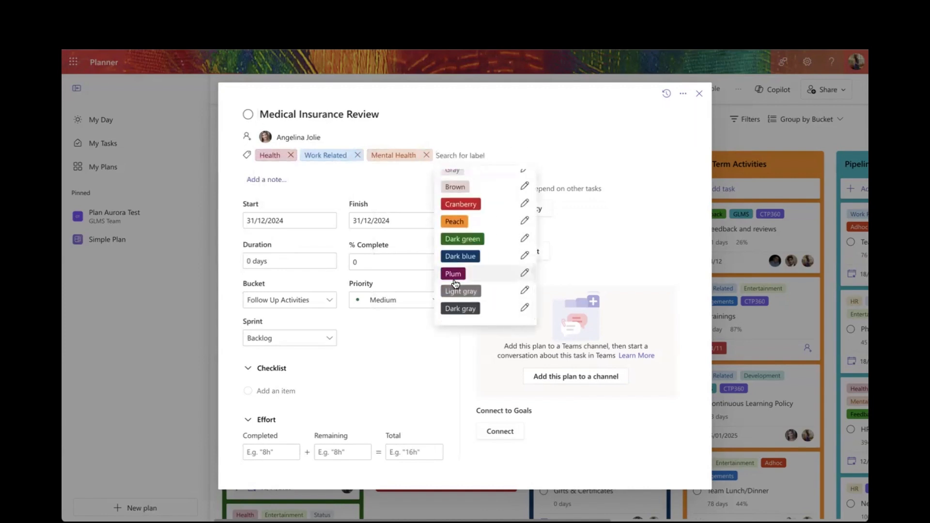
scroll(463, 252, "up", 5)
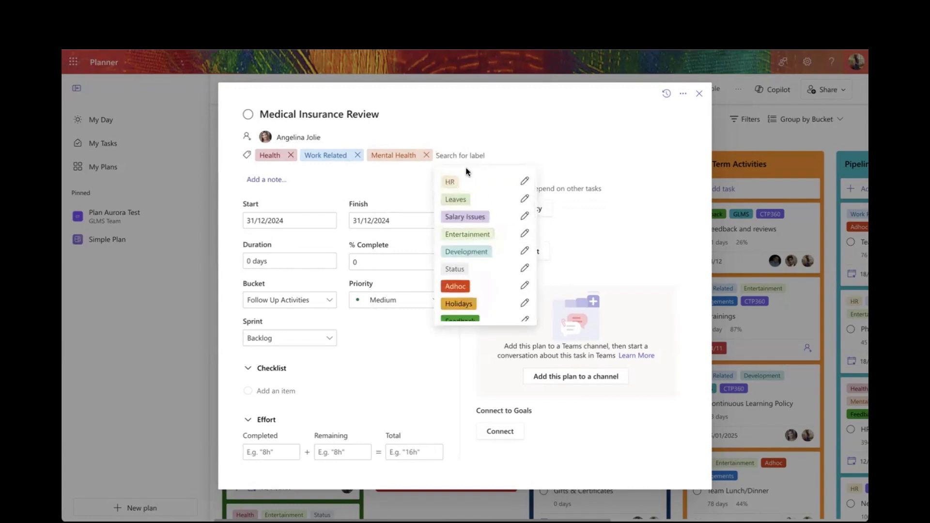
scroll(463, 291, "down", 1)
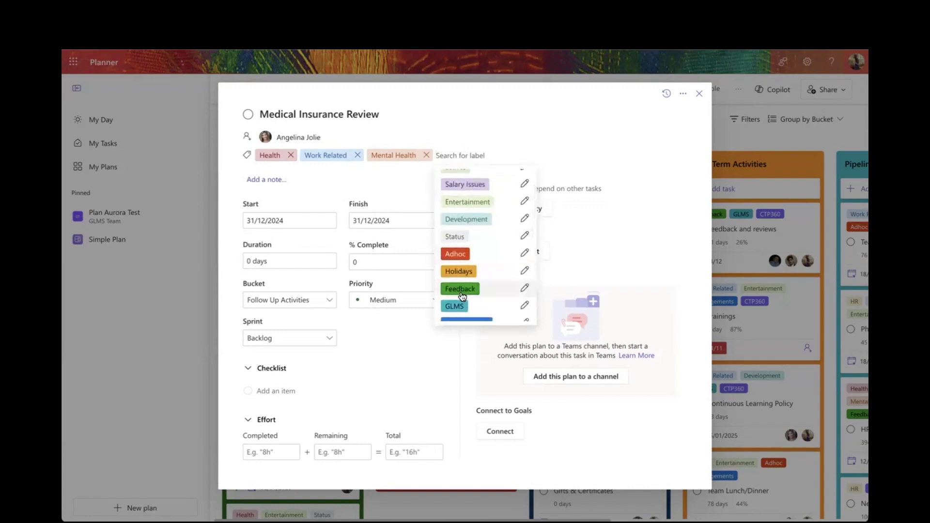
scroll(463, 296, "down", 5)
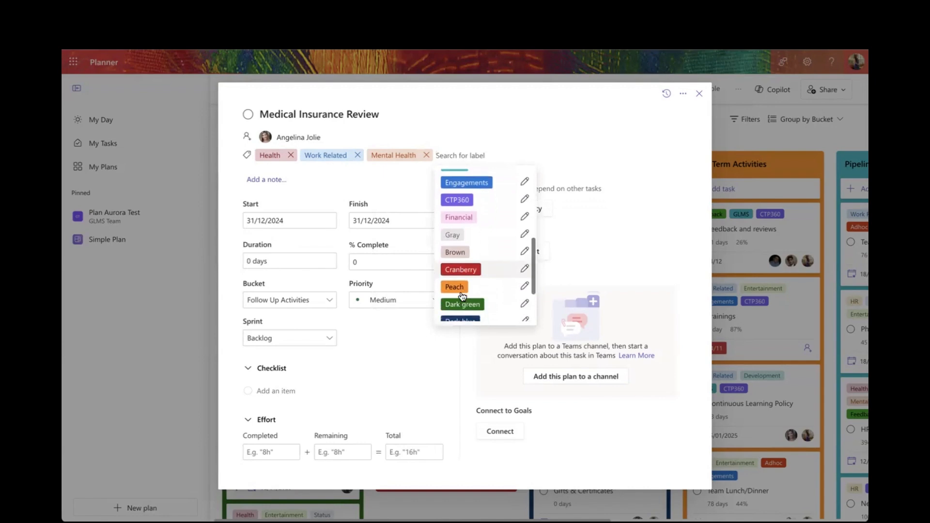
scroll(462, 297, "down", 1)
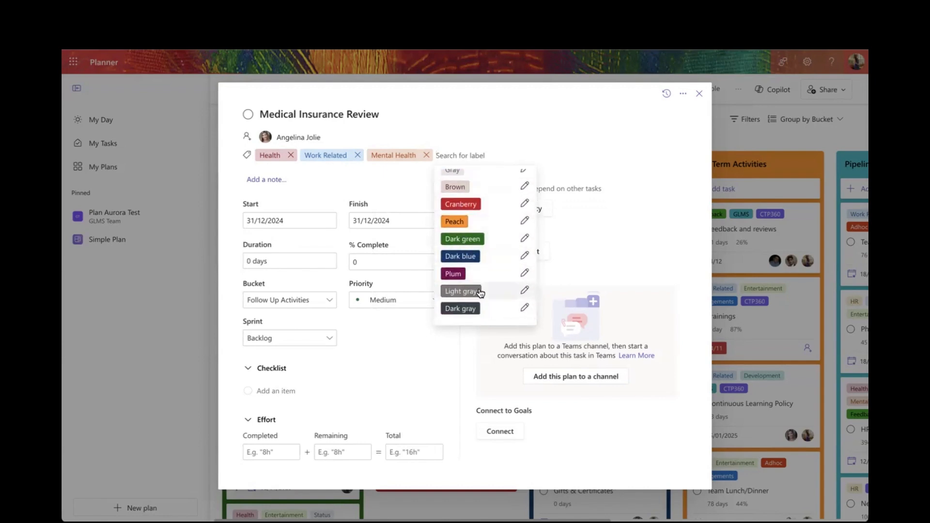
scroll(473, 222, "up", 1)
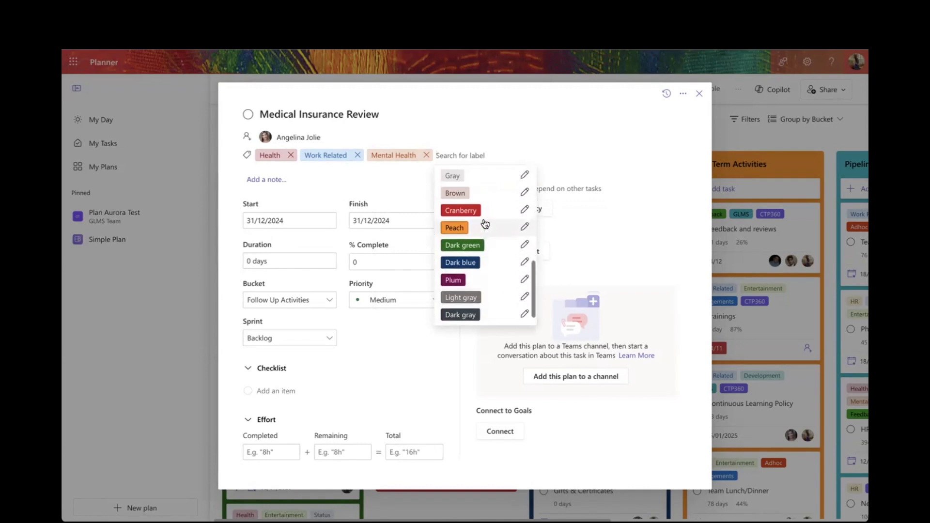
- Add the Cranberry label to the Medical Insurance Review task, rename it HR Priority Task, and close the task details
left_click(468, 224)
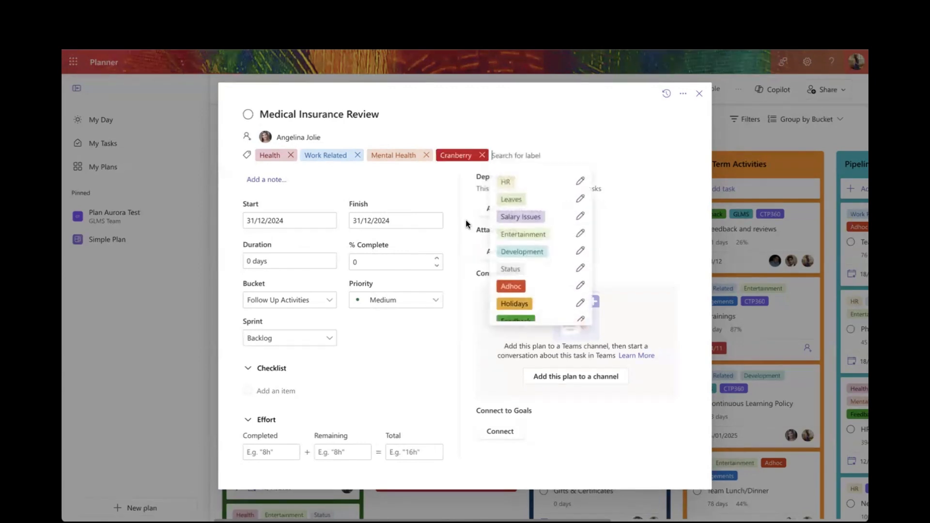
left_click(465, 156)
key("BackSpace")
key("BackSpace")
key("BackSpace")
key("BackSpace")
key("BackSpace")
key("BackSpace")
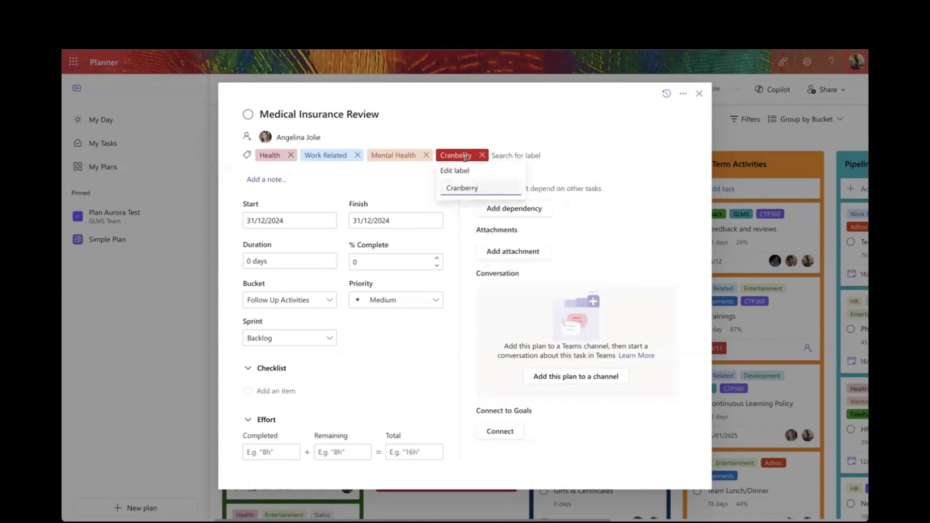
key("BackSpace")
key("BackSpace")
key("BackSpace")
type("HR Priority Task")
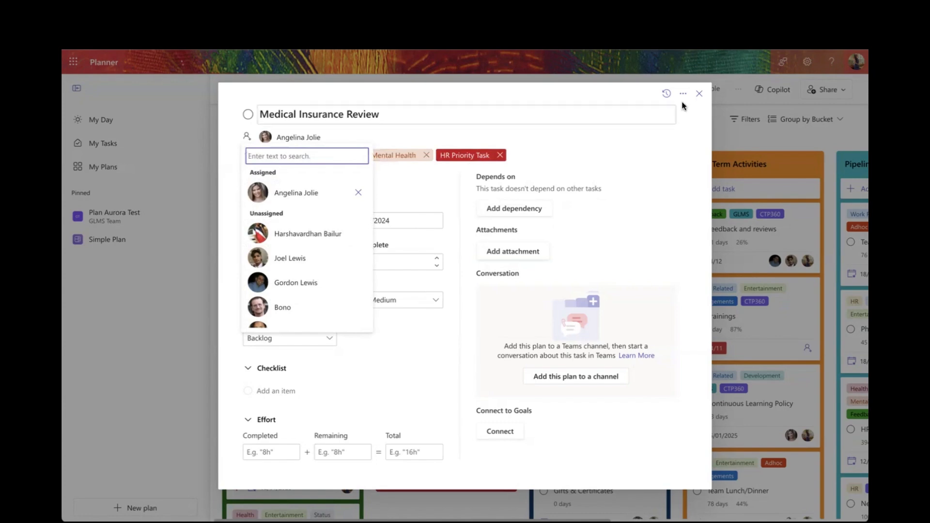
left_click(699, 94)
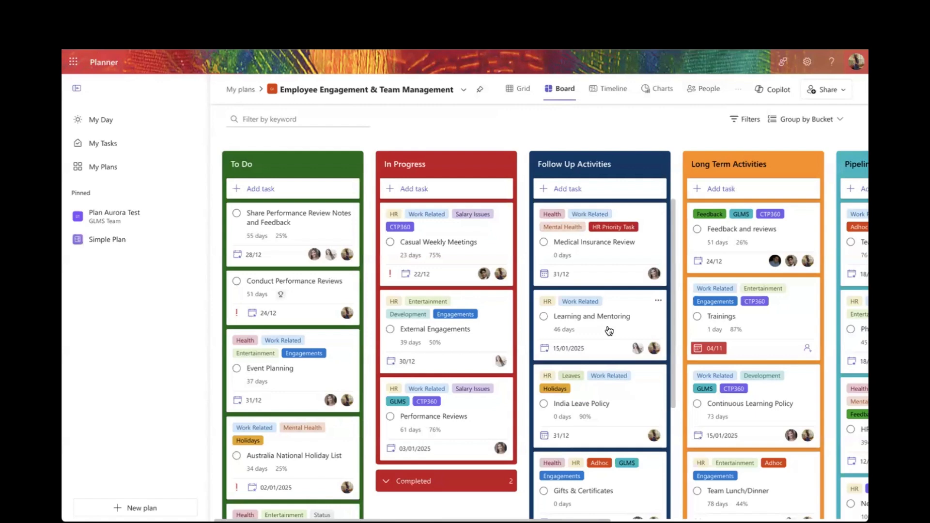
- Add the HR Priority Task label to the India Leave Policy task in Follow Up Activities and close its details
scroll(577, 408, "down", 1)
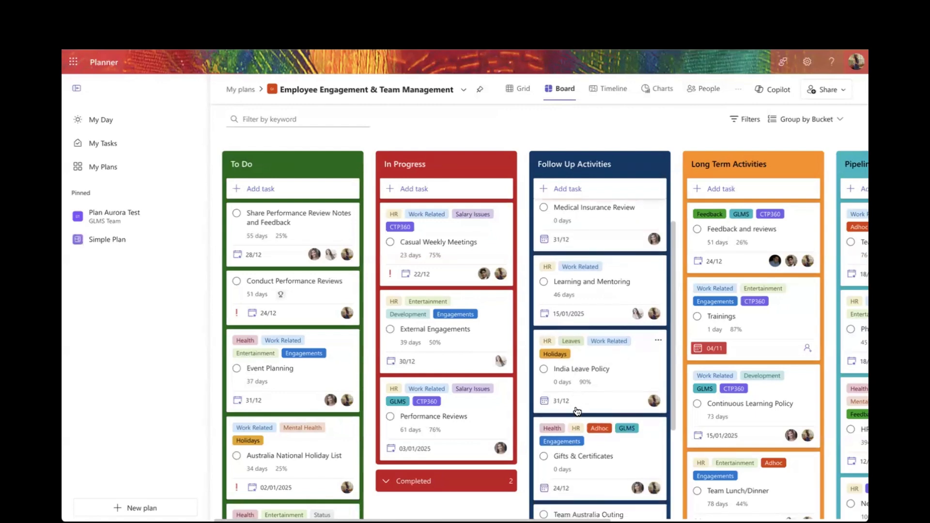
left_click(626, 373)
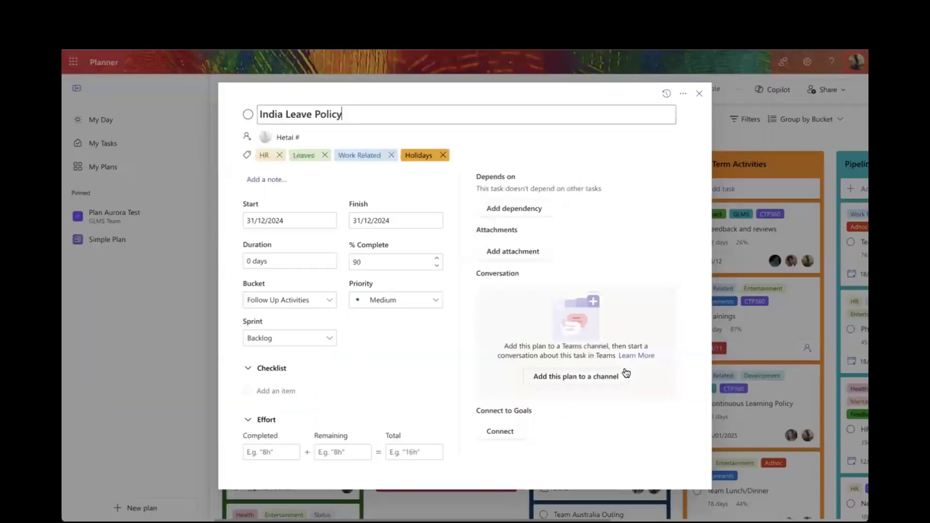
left_click(480, 154)
left_click(484, 284)
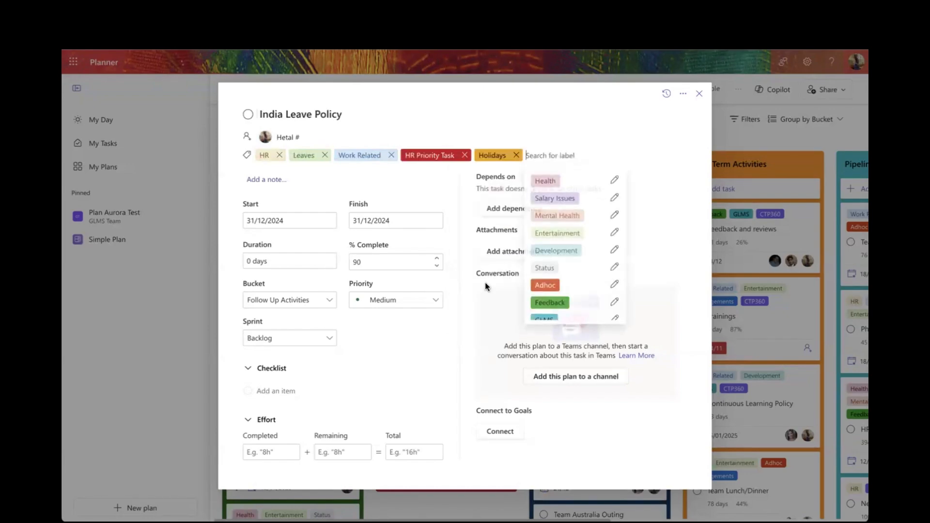
left_click(700, 94)
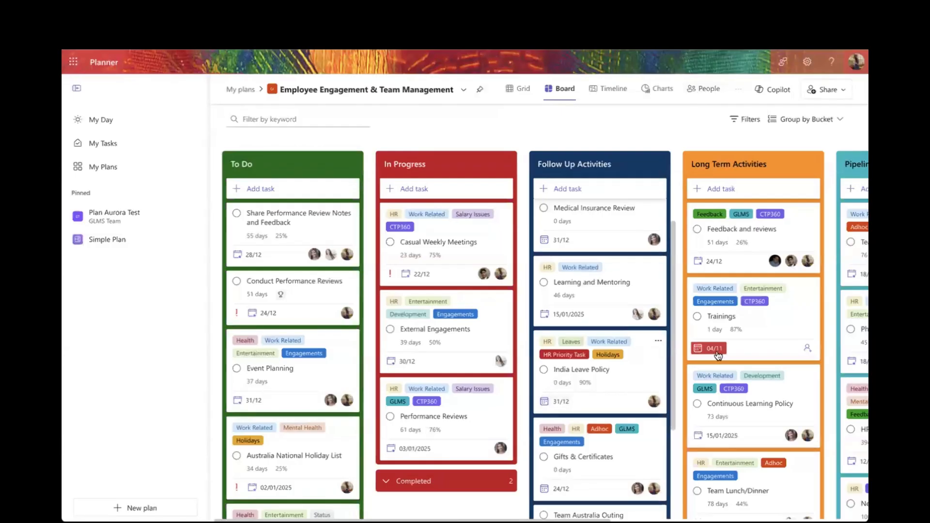
scroll(717, 353, "right", 10)
scroll(717, 352, "left", 10)
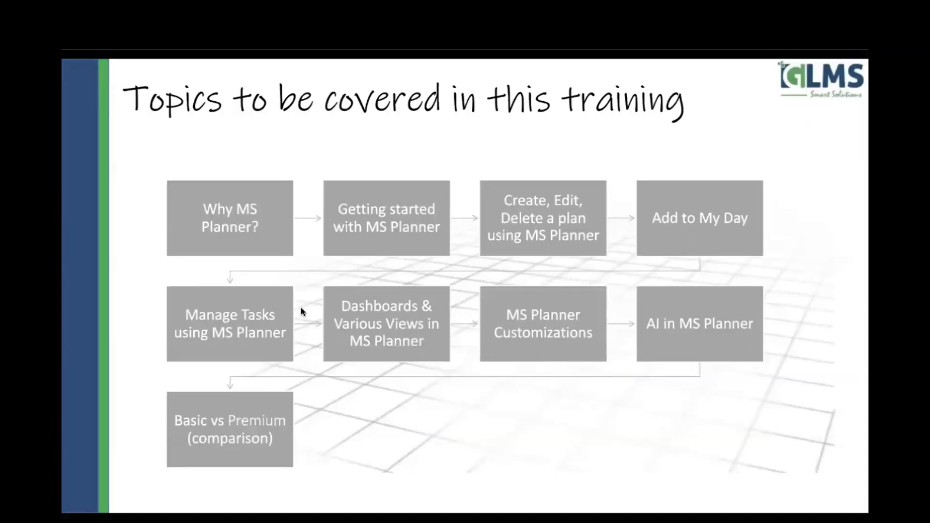
key("Right")
key("Right")
key("Right")
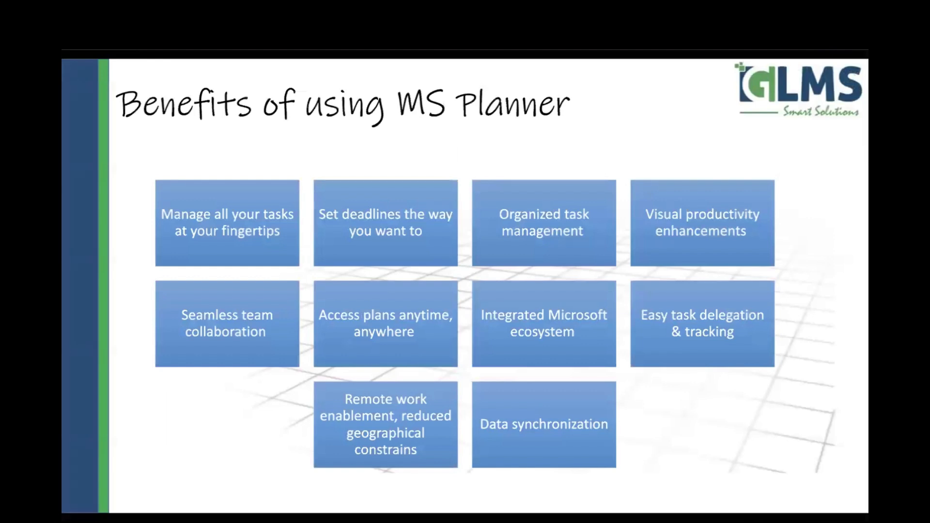
key("Right")
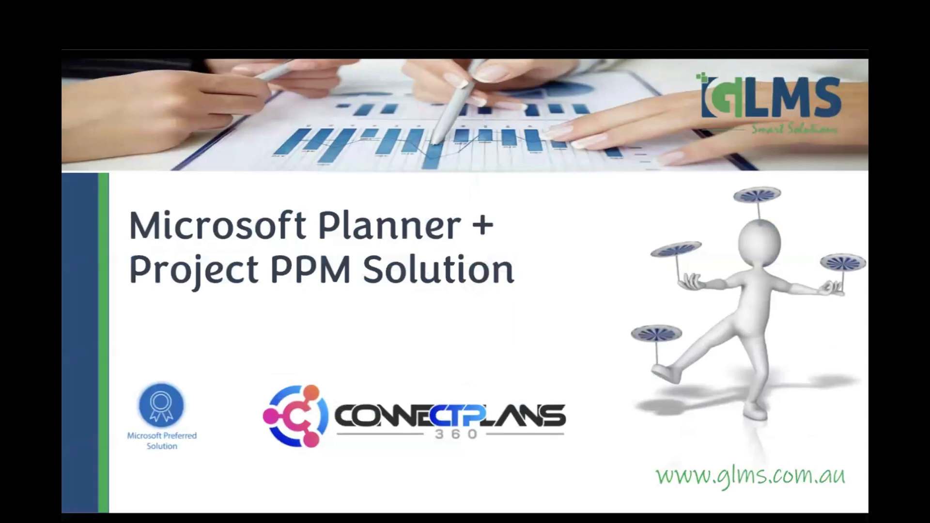
key("Right")
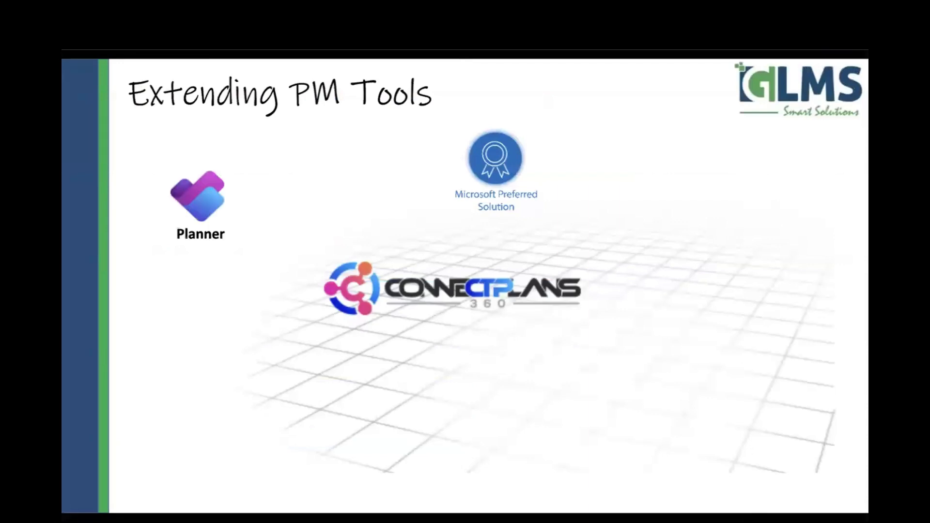
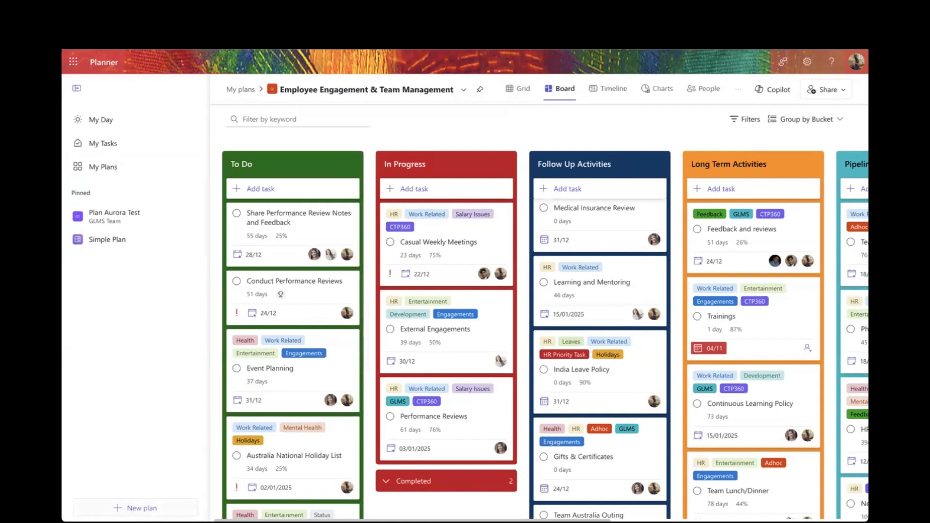
- Start a new plan from the Commercial Construction template, checking its preview and key benefits first
left_click(135, 509)
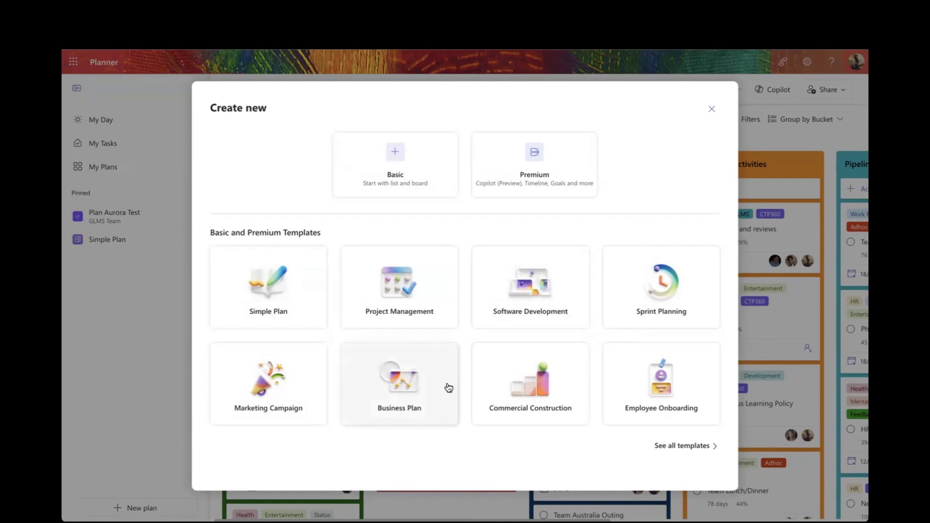
left_click(537, 398)
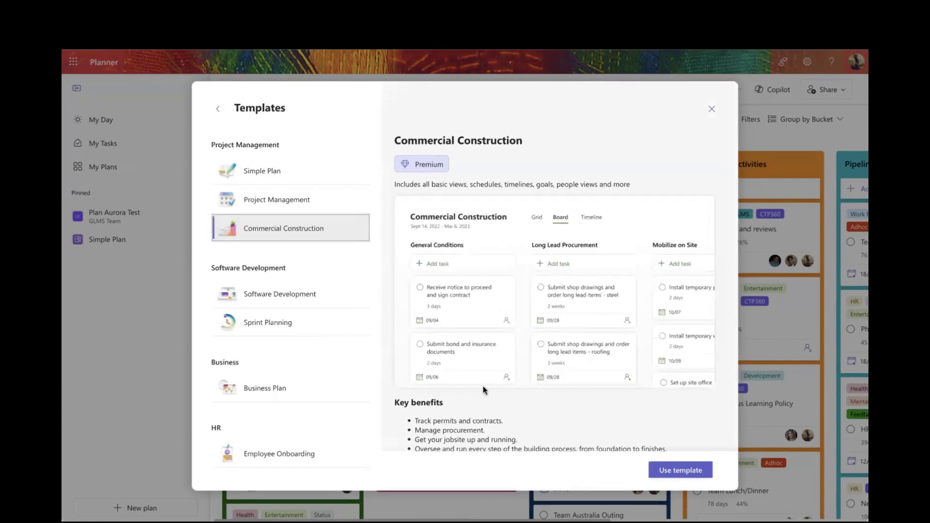
scroll(485, 390, "down", 1)
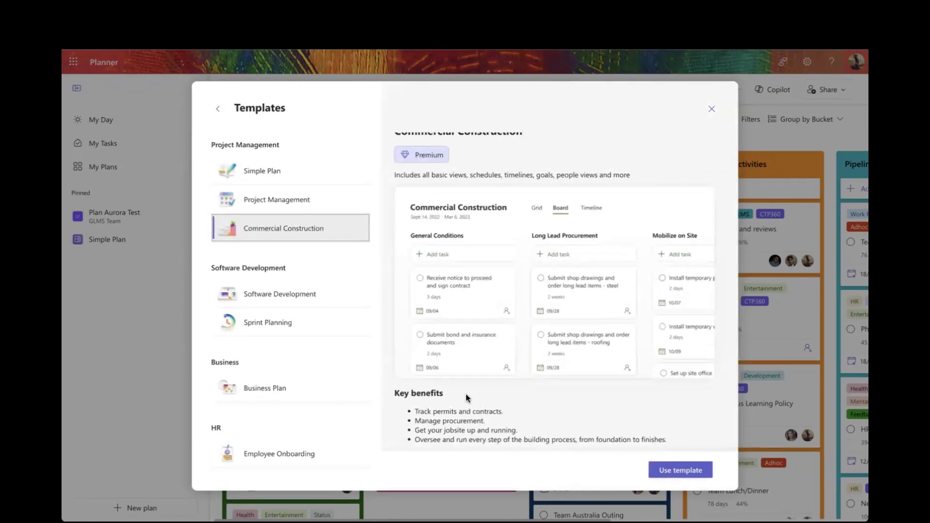
scroll(501, 264, "up", 1)
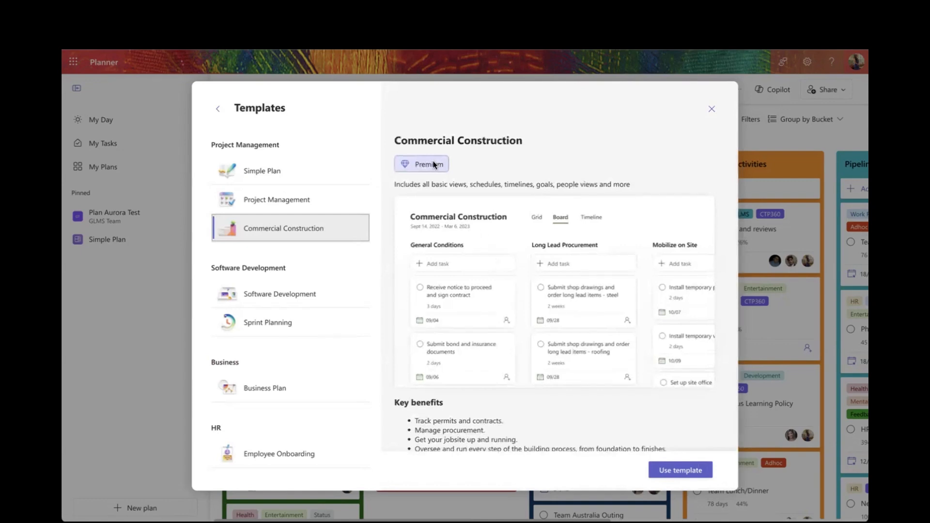
scroll(581, 332, "down", 1)
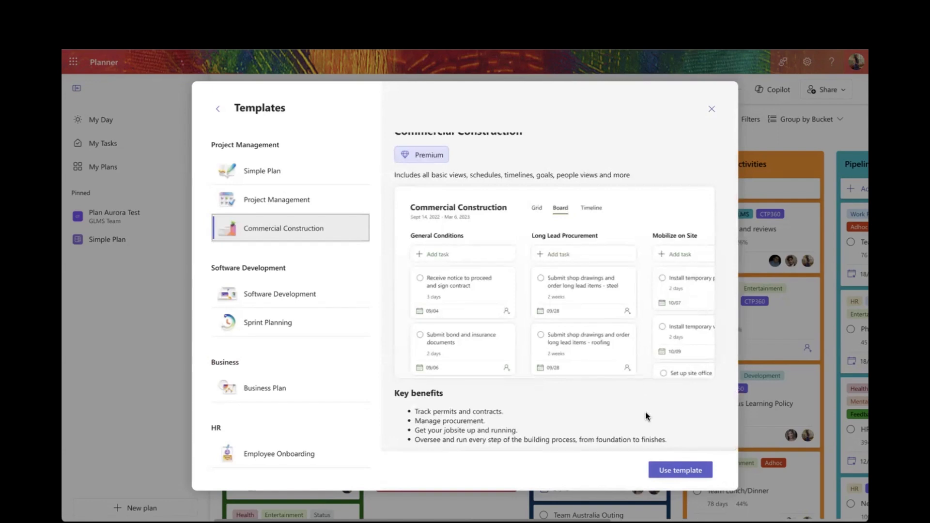
left_click(683, 470)
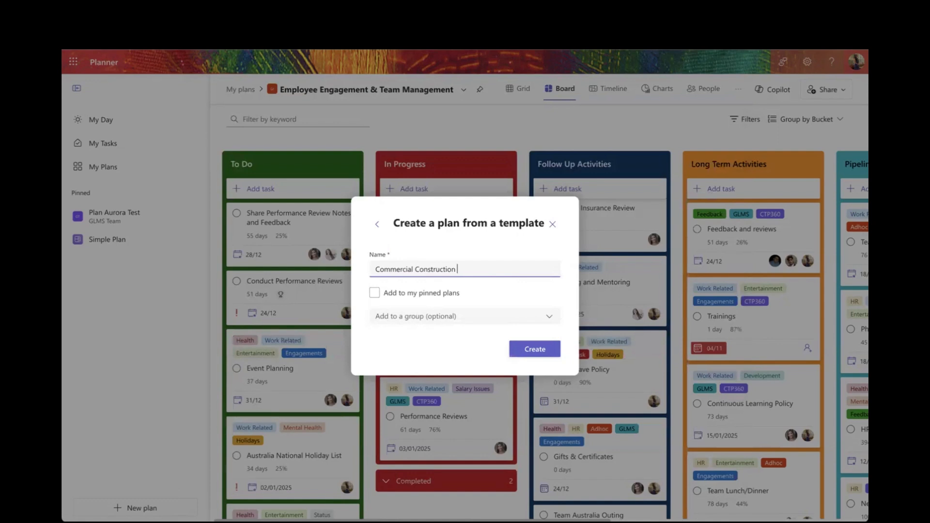
- Name the plan Commercial Construction GLMS, add it to the pinned plans, assign it to the Core BIG Plan group, and create it
type("GLMS")
left_click(376, 294)
left_click(377, 294)
left_click(376, 294)
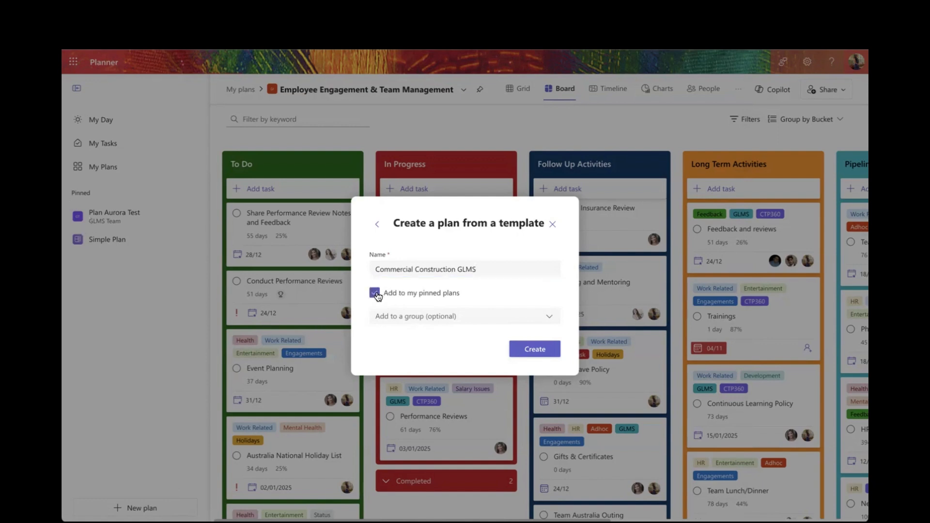
left_click(443, 320)
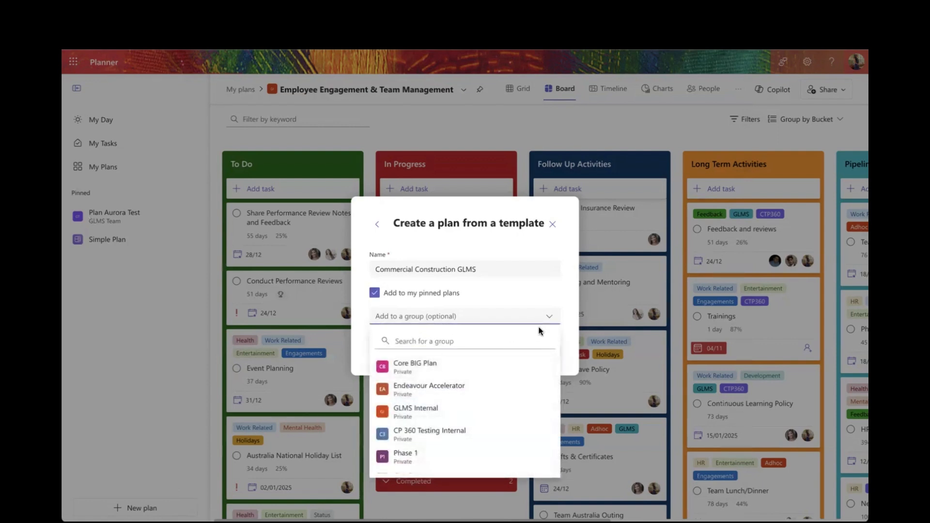
scroll(467, 392, "down", 5)
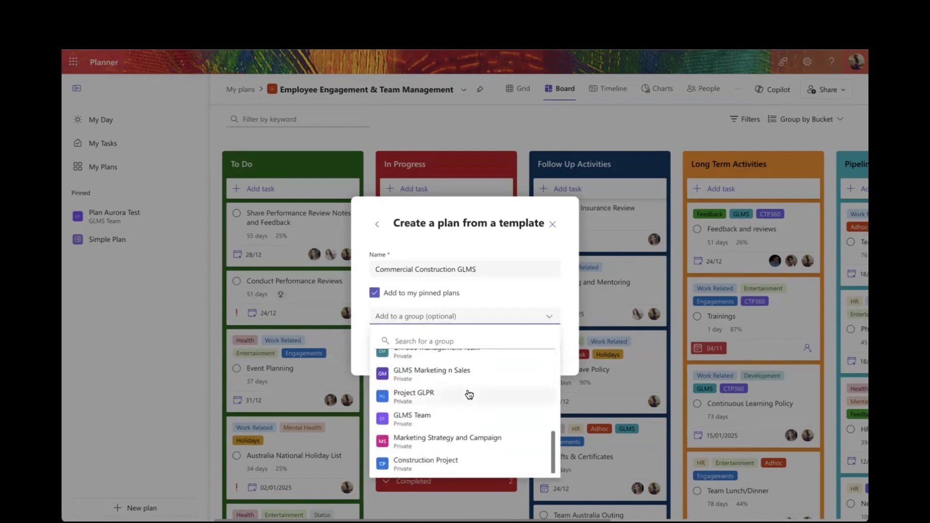
scroll(469, 393, "up", 5)
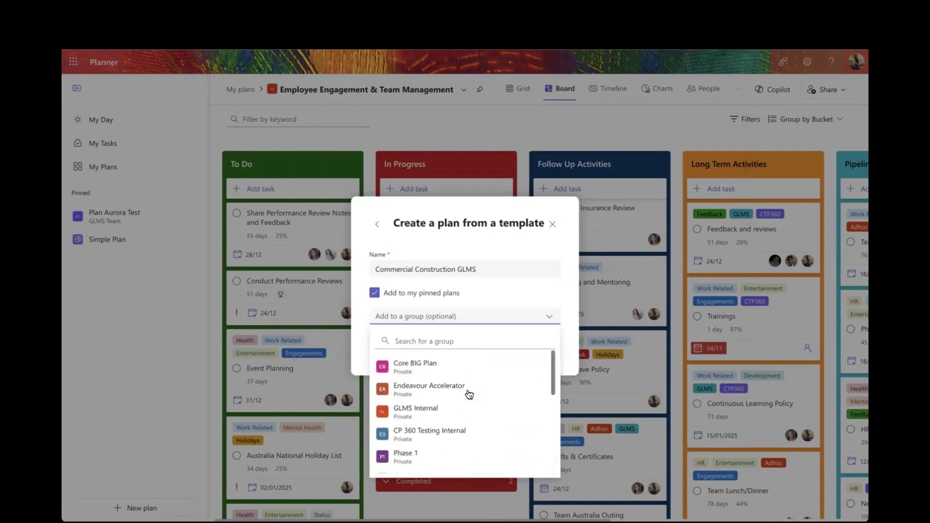
left_click(444, 371)
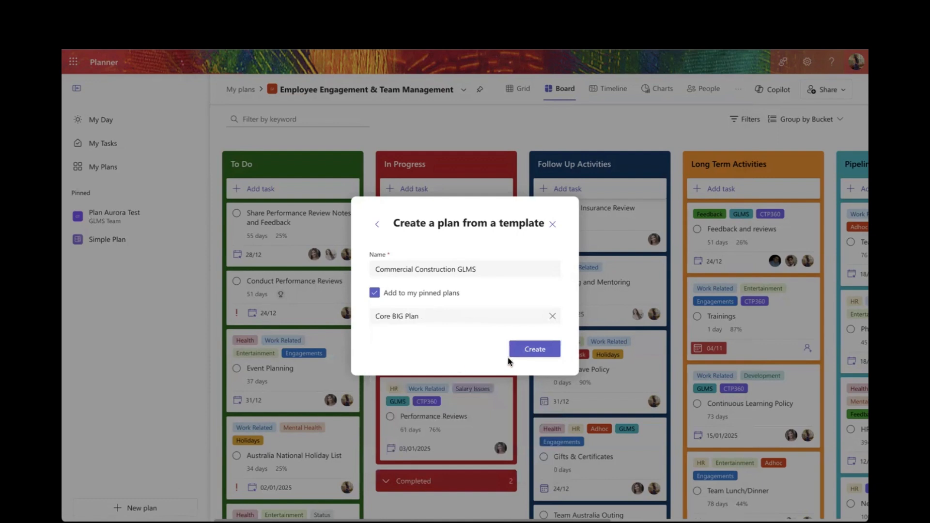
left_click(532, 351)
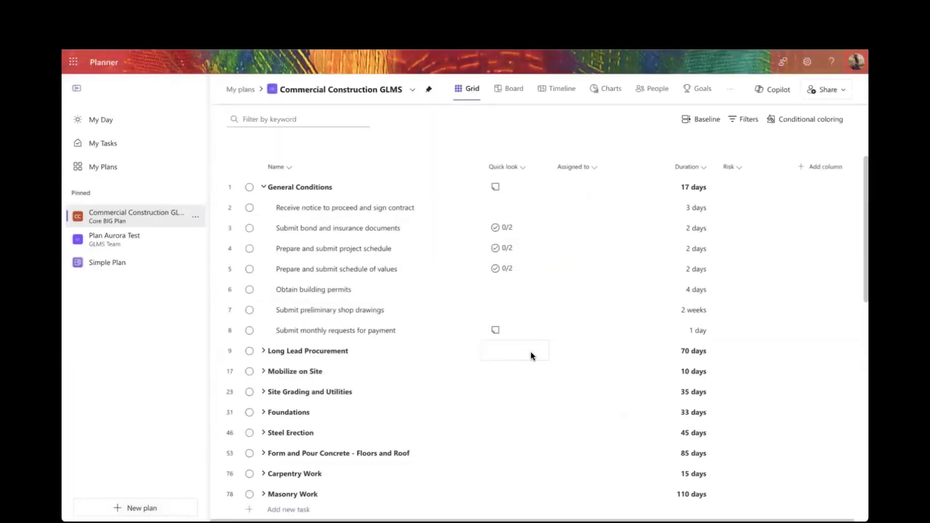
- Look through the new plan's task list in the grid, from General Conditions to the final tasks
scroll(531, 356, "down", 15)
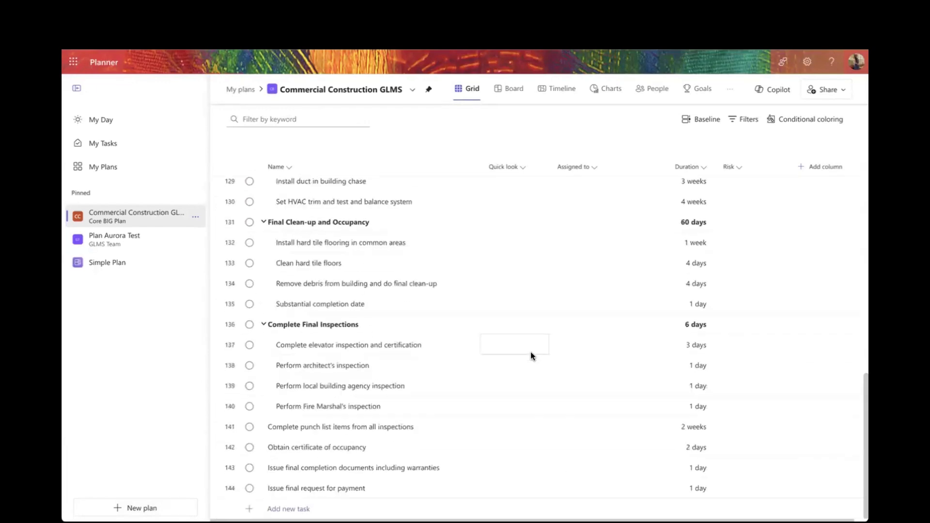
scroll(531, 353, "up", 15)
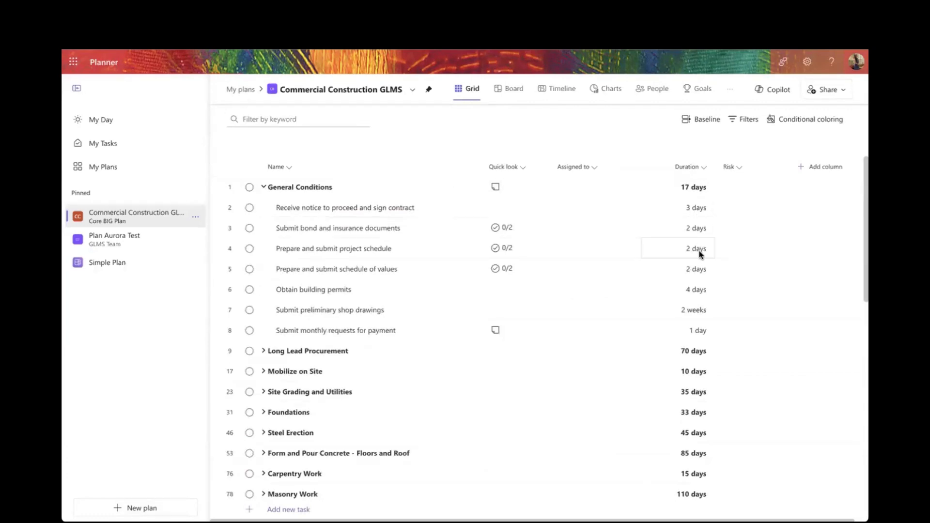
scroll(694, 319, "down", 1)
scroll(694, 320, "down", 6)
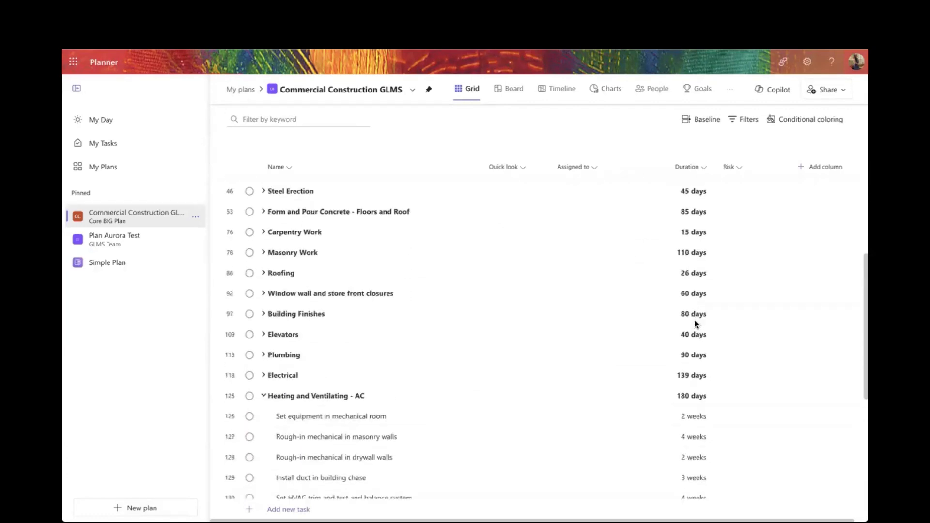
scroll(694, 320, "up", 8)
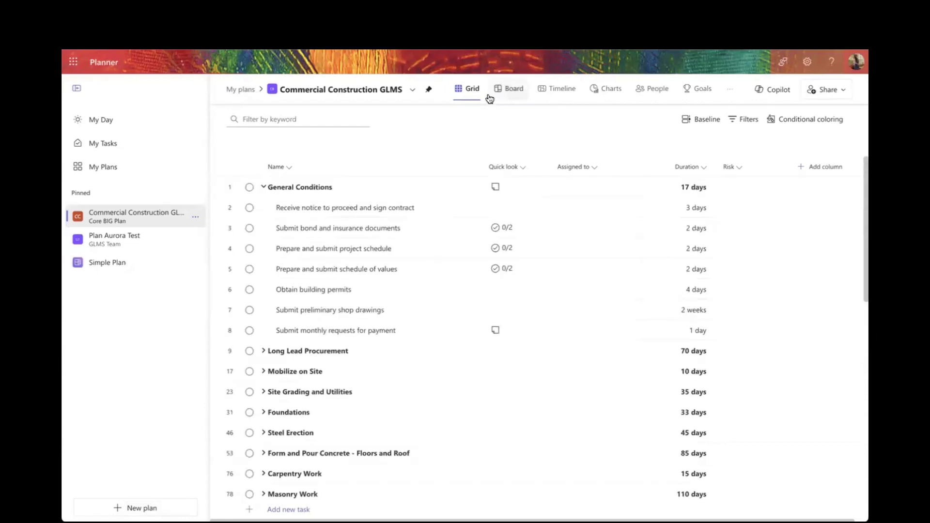
- Show the Commercial Construction GLMS plan as a board and look across its buckets and task cards
left_click(509, 88)
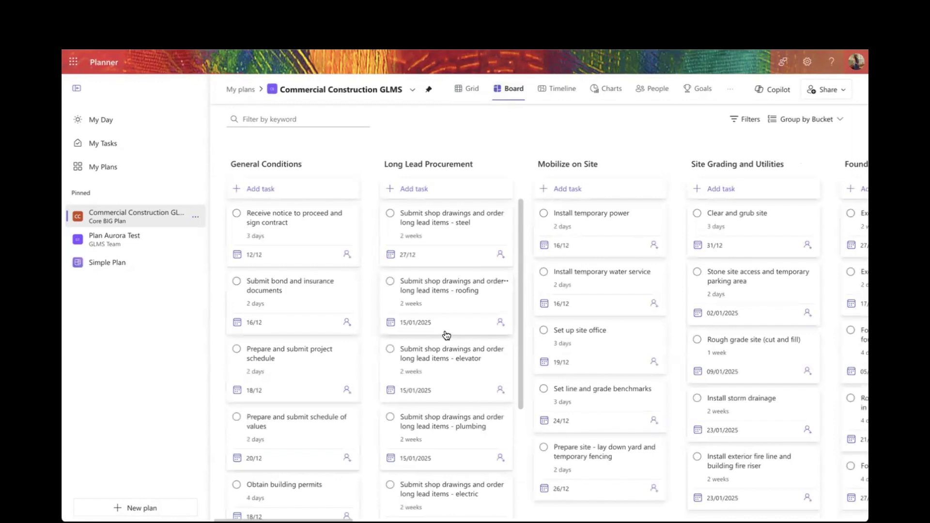
scroll(415, 320, "down", 1)
scroll(417, 320, "up", 1)
scroll(307, 253, "right", 5)
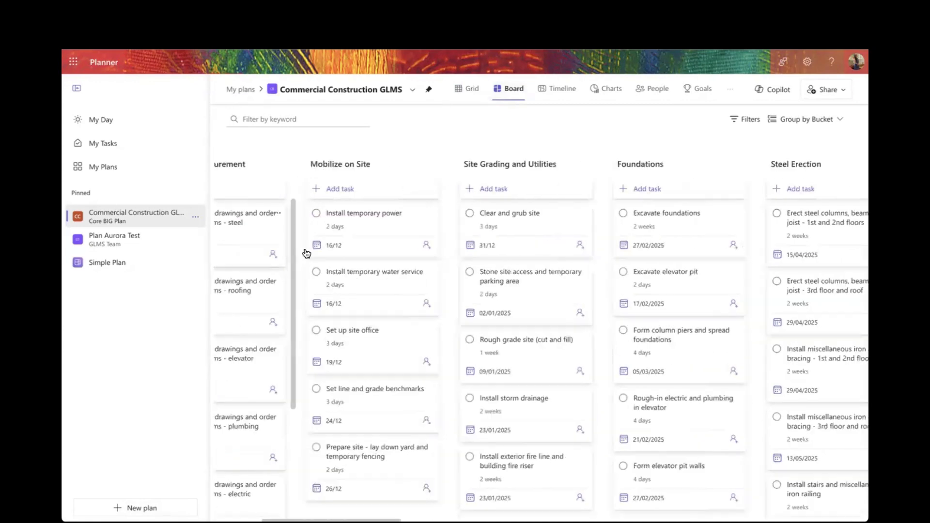
- Show the plan on a timeline and examine the task bars and their dependencies over the coming weeks
left_click(564, 90)
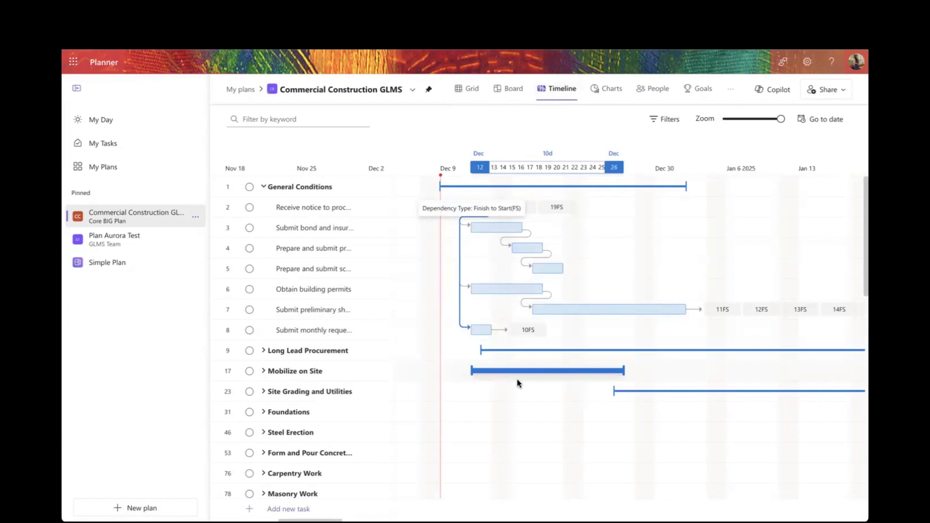
scroll(517, 383, "right", 5)
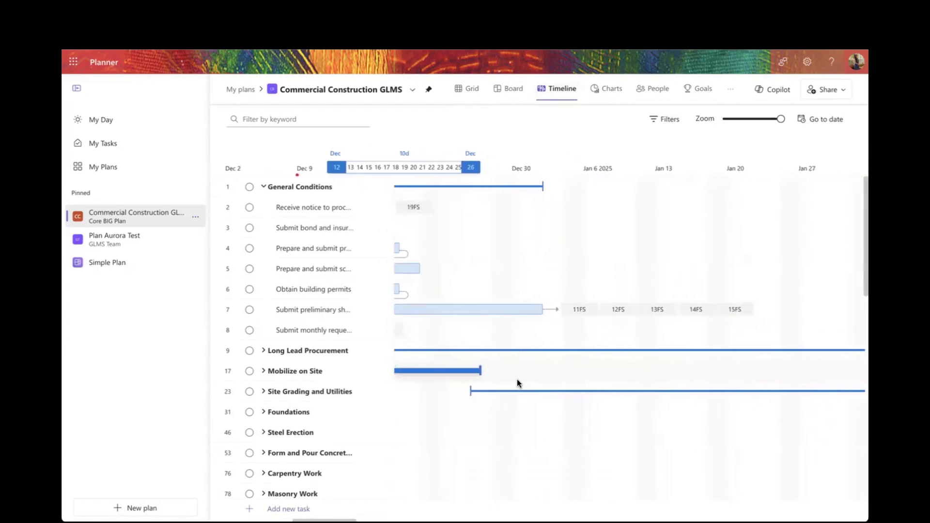
scroll(516, 379, "right", 3)
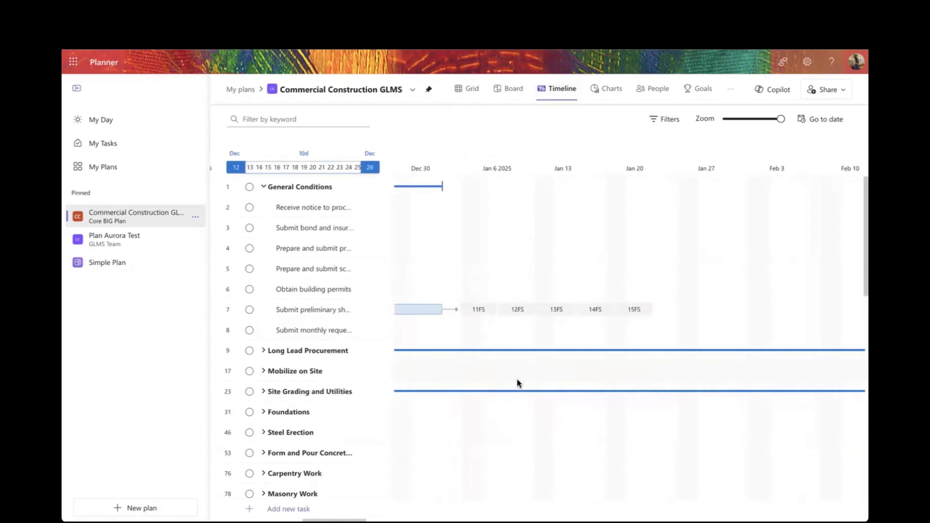
scroll(533, 339, "left", 3)
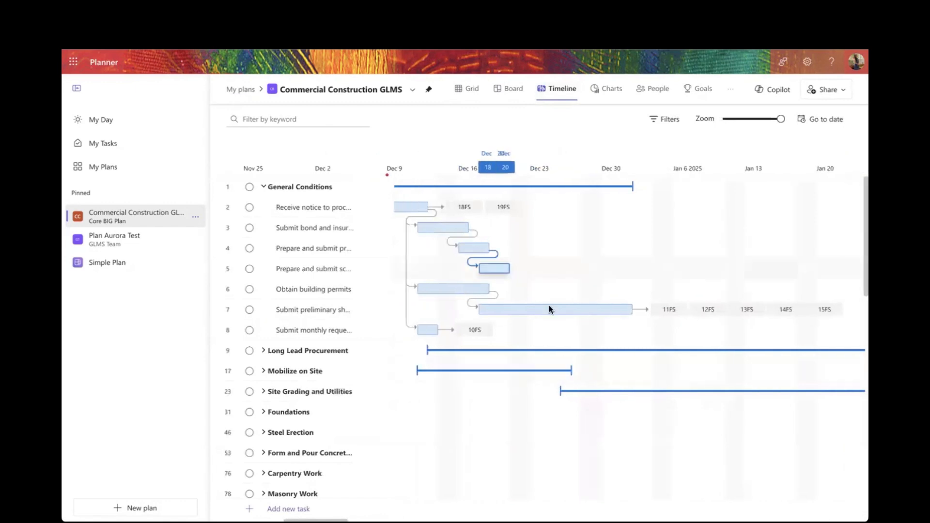
- Show the plan's charts and review task status, both pages of the bucket chart, and effort per person
left_click(612, 89)
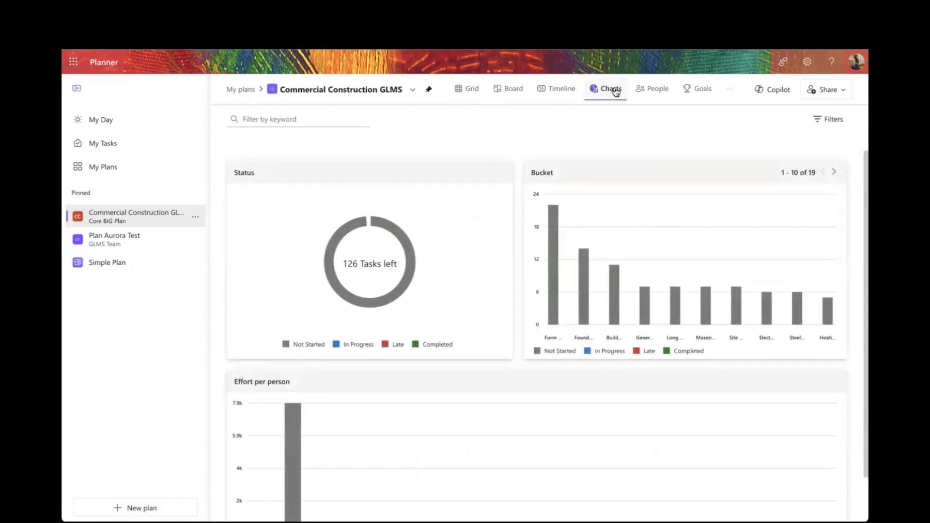
scroll(599, 266, "down", 1)
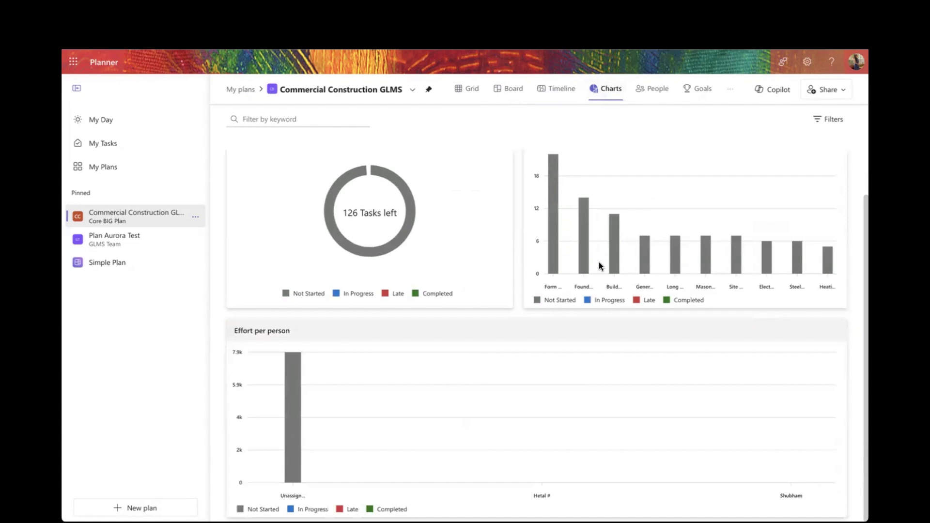
scroll(389, 359, "up", 1)
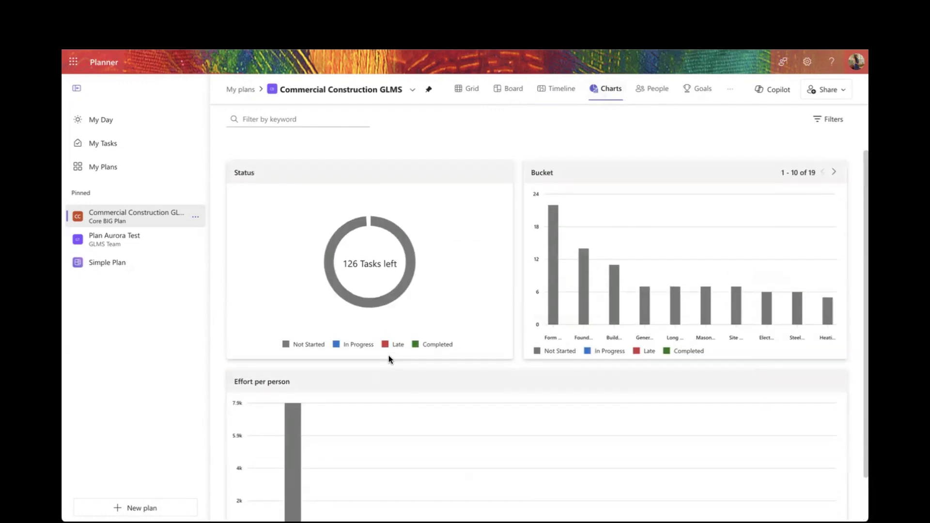
left_click(835, 173)
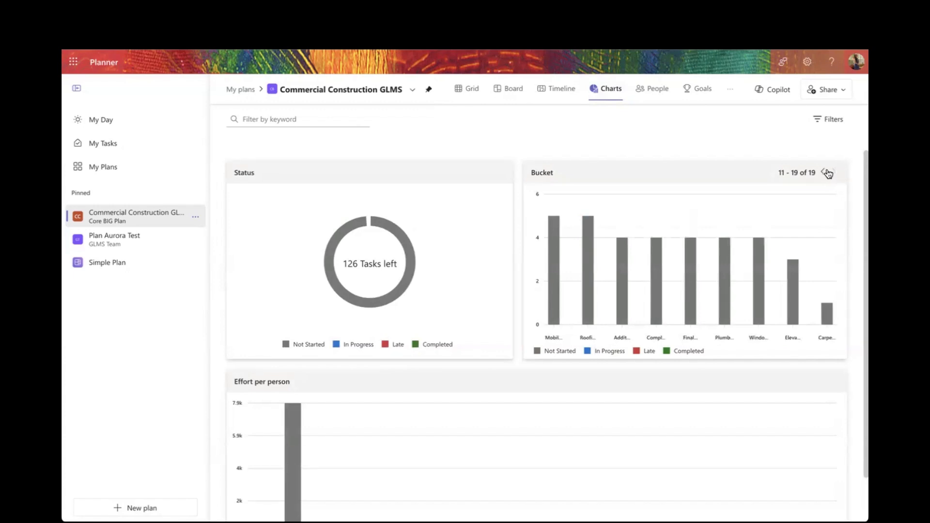
left_click(824, 172)
scroll(562, 349, "down", 1)
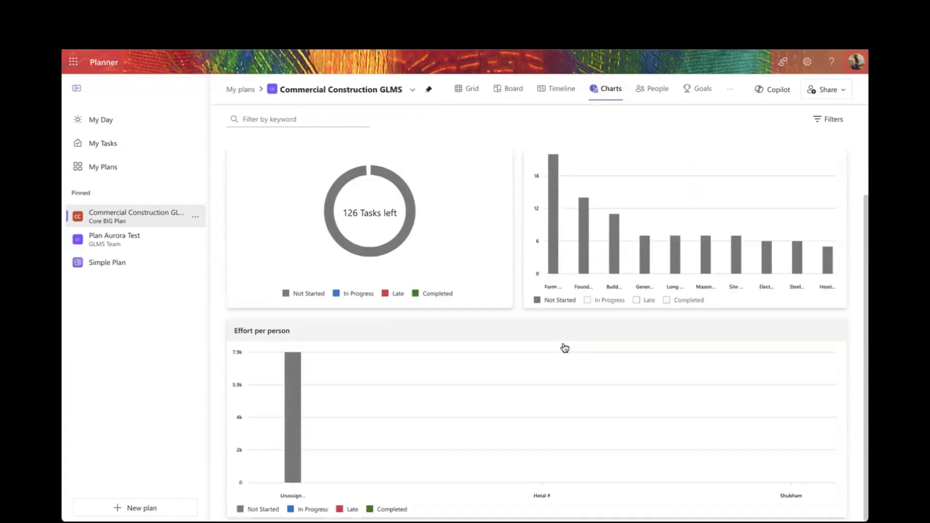
scroll(562, 349, "up", 1)
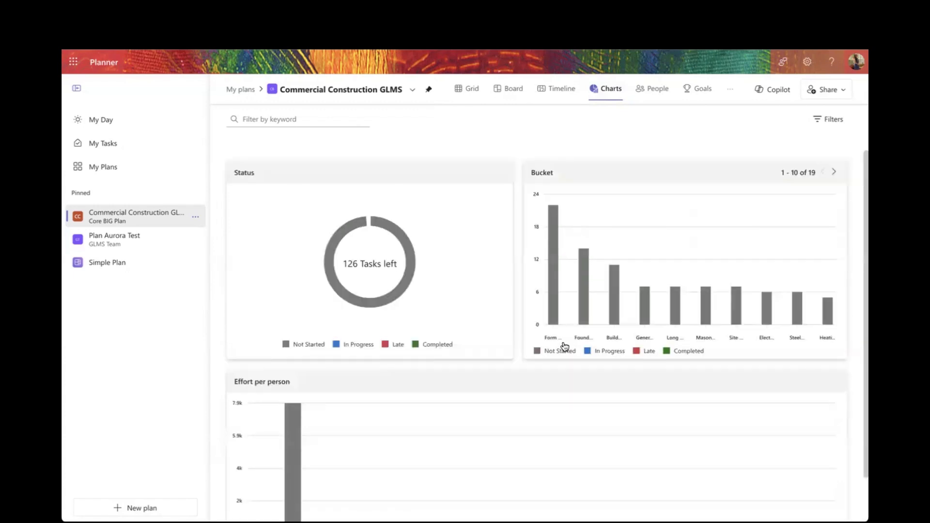
- Show the Commercial Construction GLMS plan by people and look through the unassigned tasks grouped by bucket
left_click(655, 92)
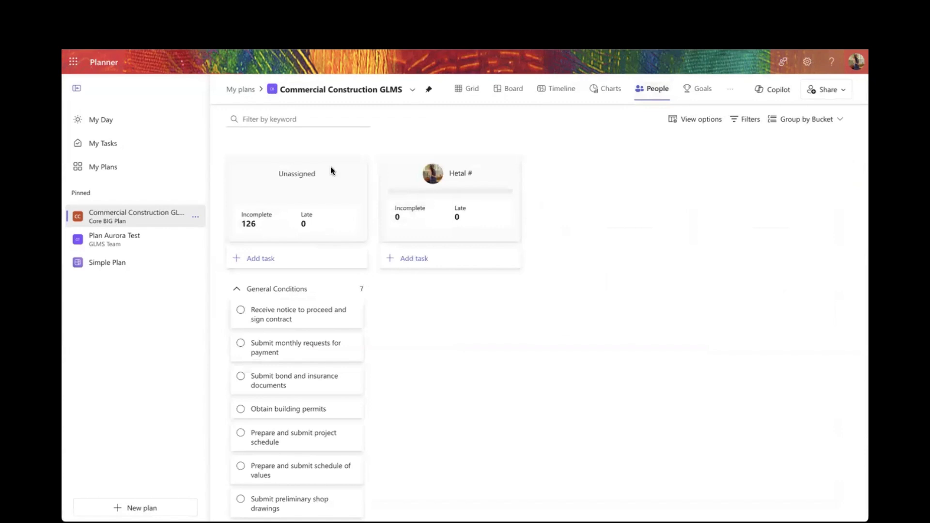
scroll(295, 343, "down", 1)
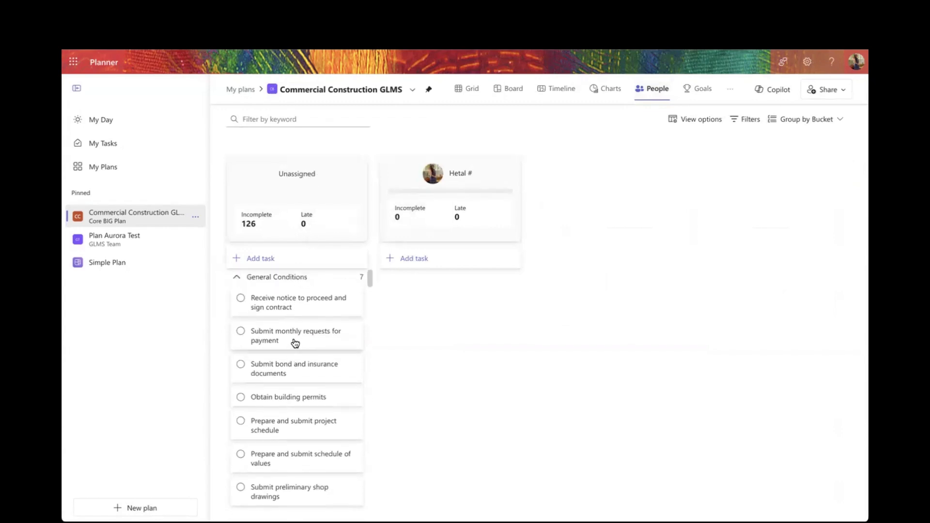
scroll(295, 343, "up", 1)
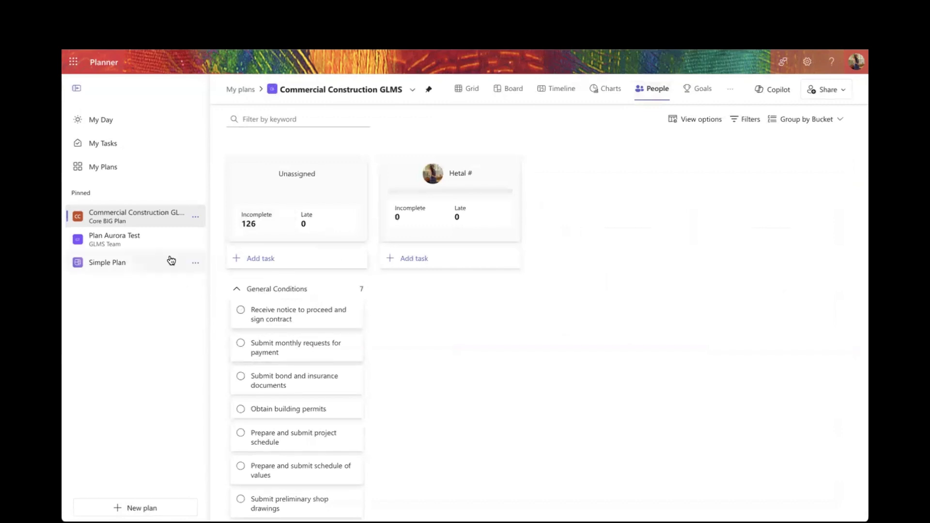
scroll(282, 345, "down", 3)
scroll(282, 344, "up", 3)
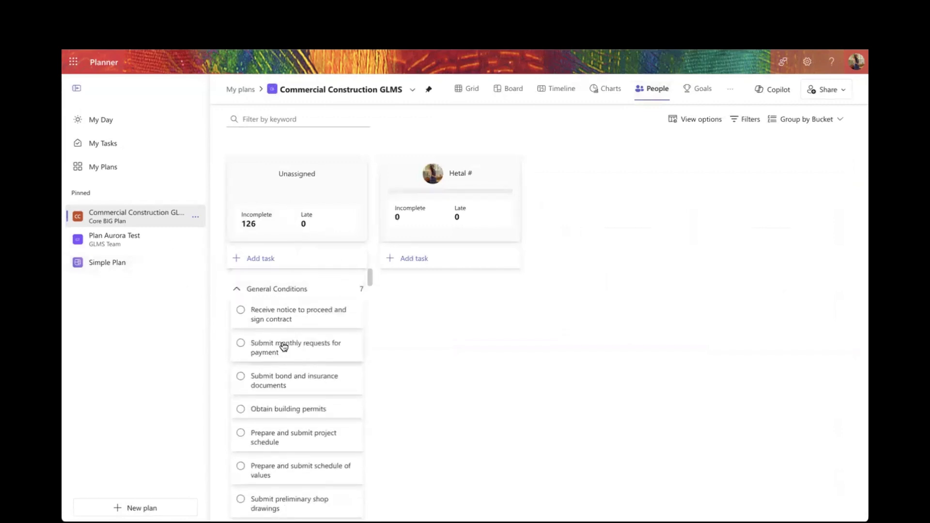
- Look at the Plan Aurora Test board, and open the Employee Engagement & Team Management plan from the list of all plans
left_click(127, 242)
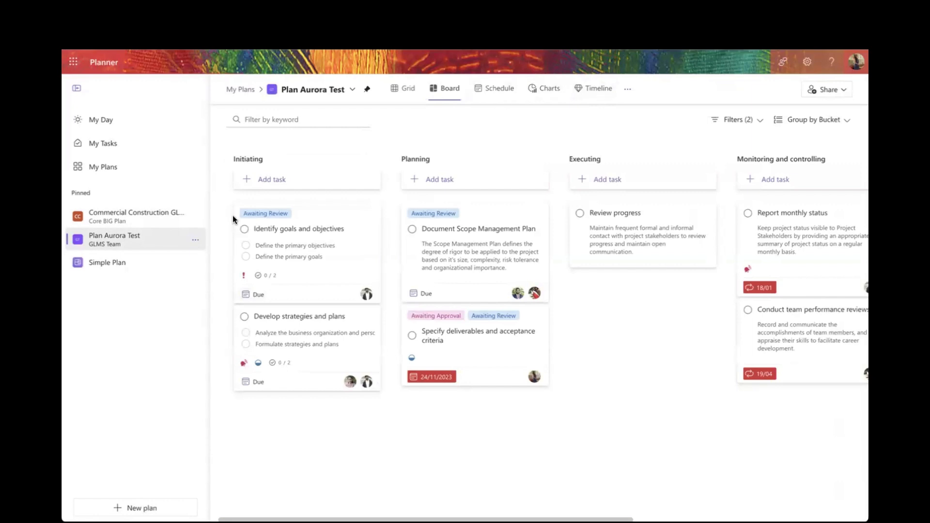
left_click(103, 166)
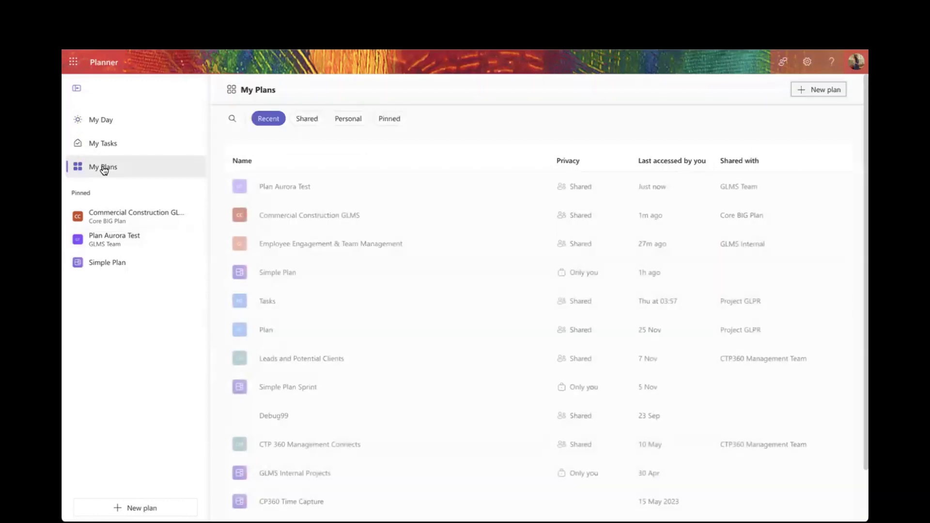
left_click(297, 244)
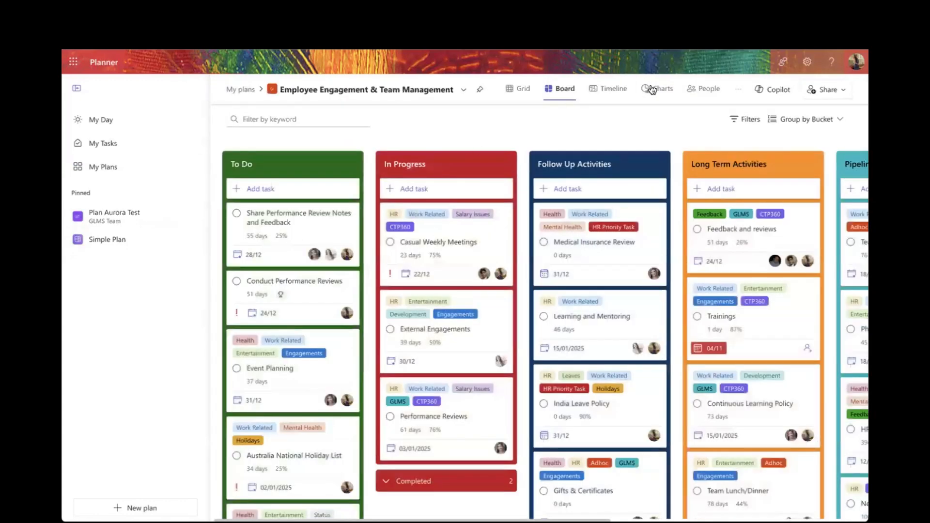
- Show the Employee Engagement & Team Management plan by people and compare the workload and tasks of every team member
left_click(699, 93)
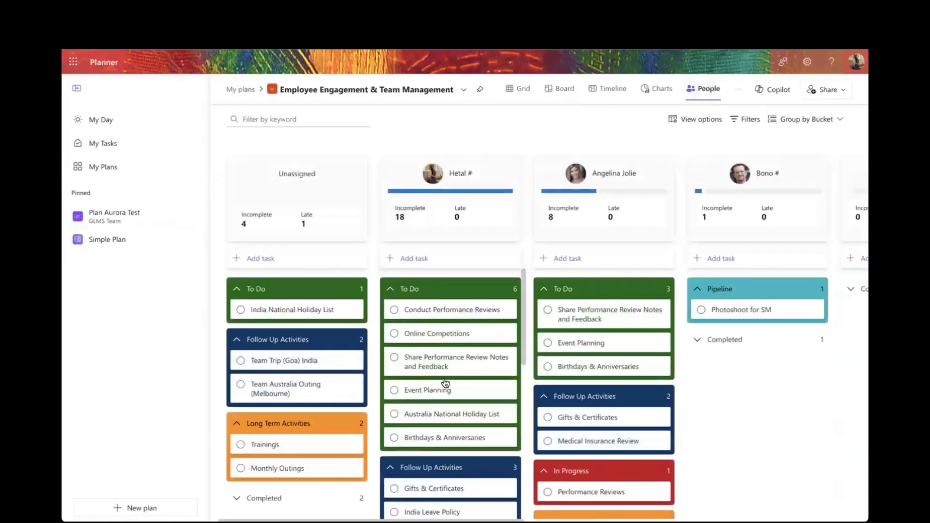
scroll(443, 383, "down", 4)
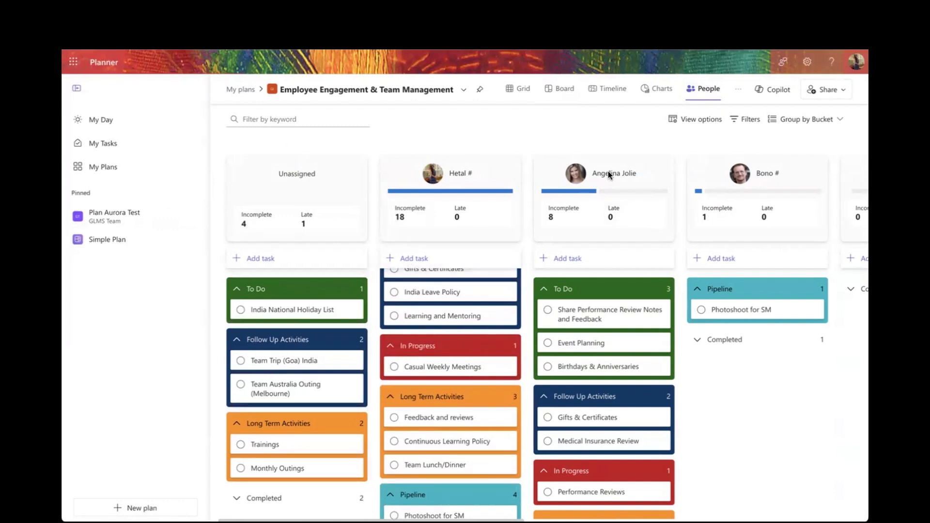
scroll(614, 292, "down", 2)
scroll(614, 291, "up", 2)
scroll(630, 258, "right", 5)
scroll(631, 257, "right", 1)
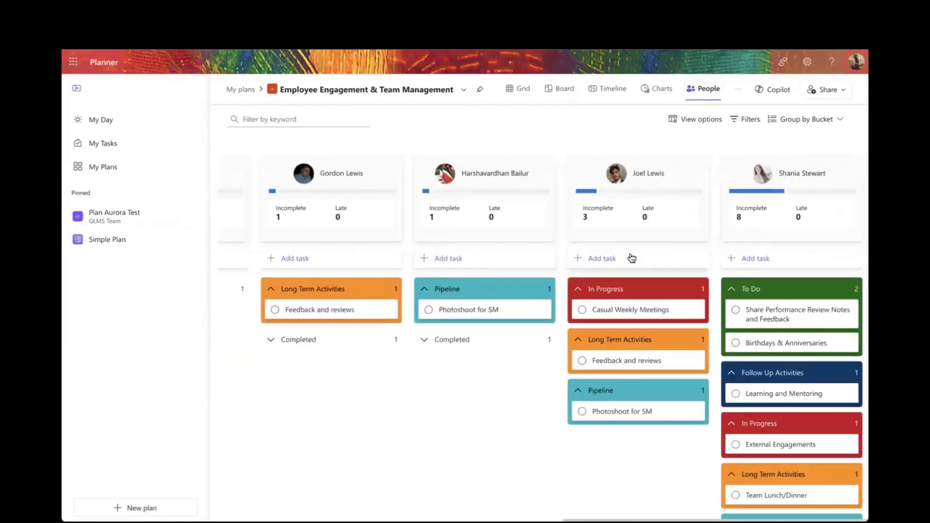
scroll(632, 257, "left", 6)
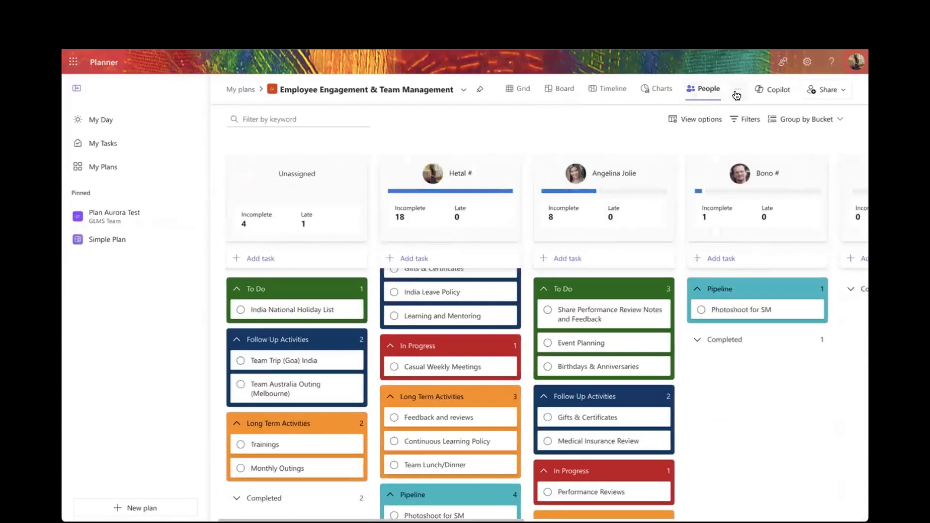
- View the plan's goals, and examine the assignments grouped by resource with their dates and effort
left_click(737, 95)
left_click(697, 112)
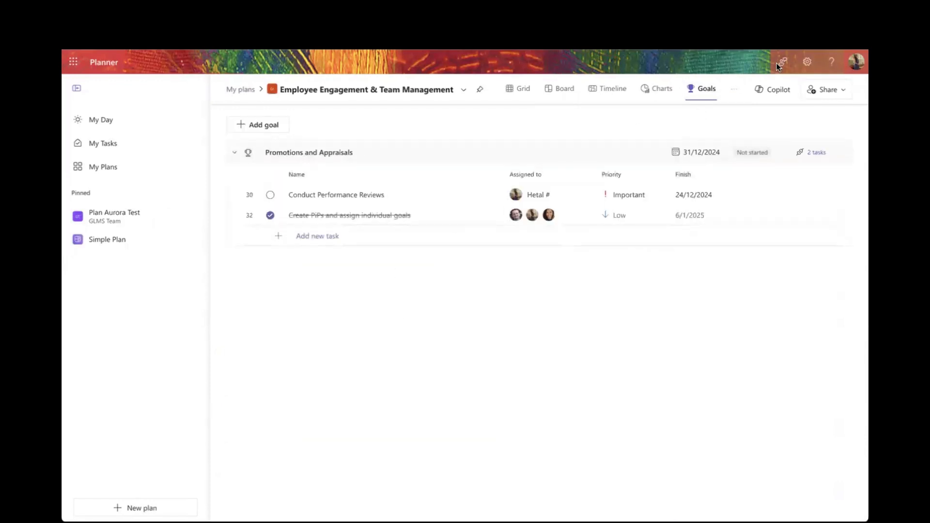
left_click(739, 89)
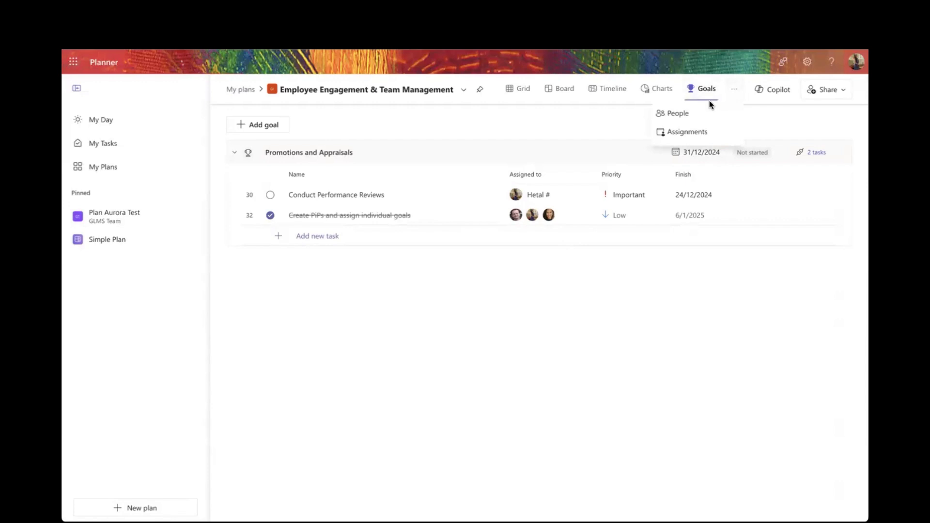
left_click(697, 132)
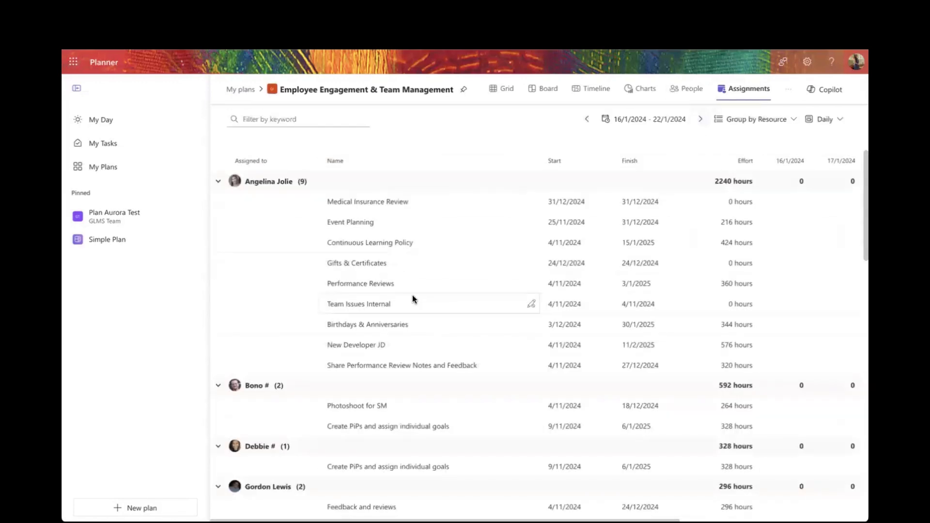
scroll(412, 297, "down", 1)
scroll(413, 299, "up", 1)
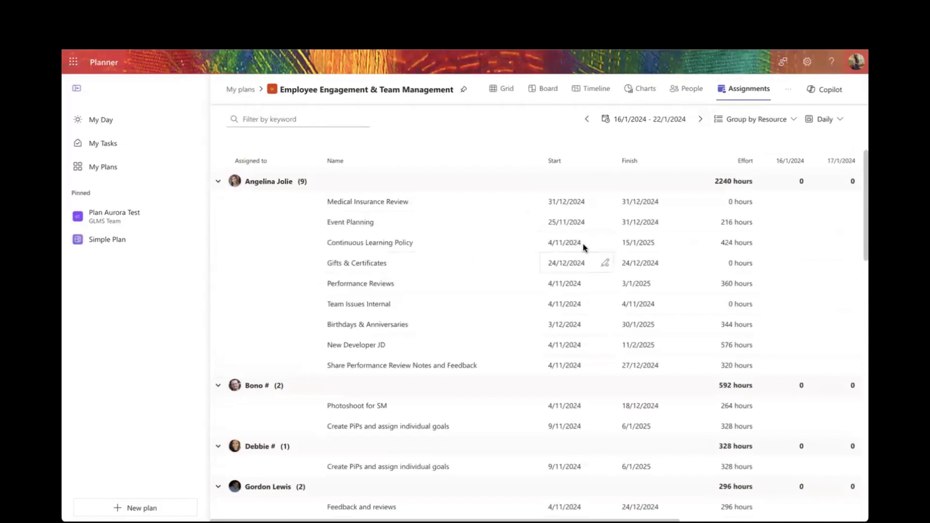
scroll(366, 304, "up", 1)
- View the creation forms for a basic and a premium plan from scratch, closing each without creating a plan
left_click(132, 505)
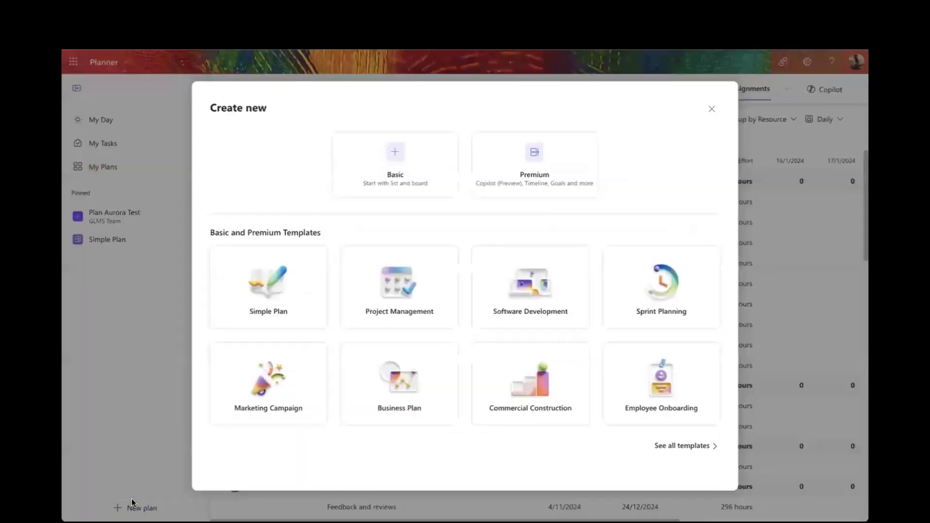
left_click(411, 183)
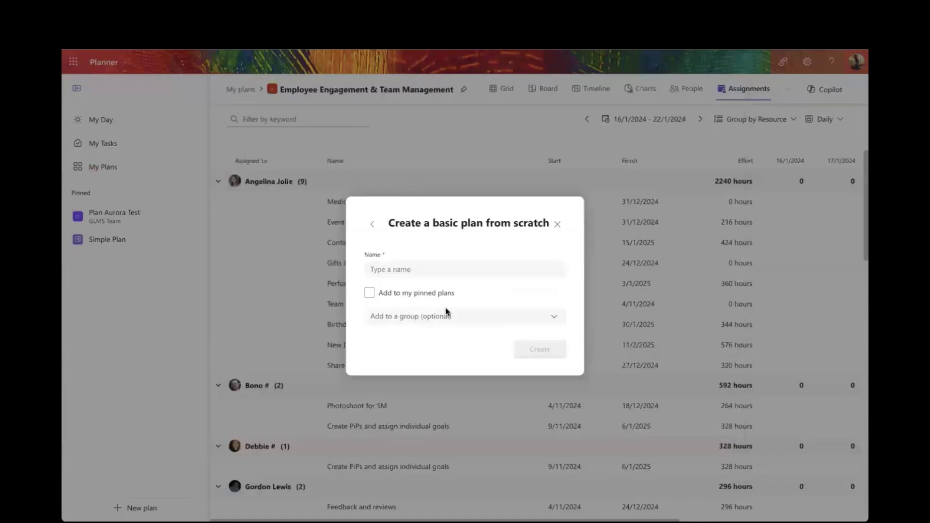
left_click(557, 227)
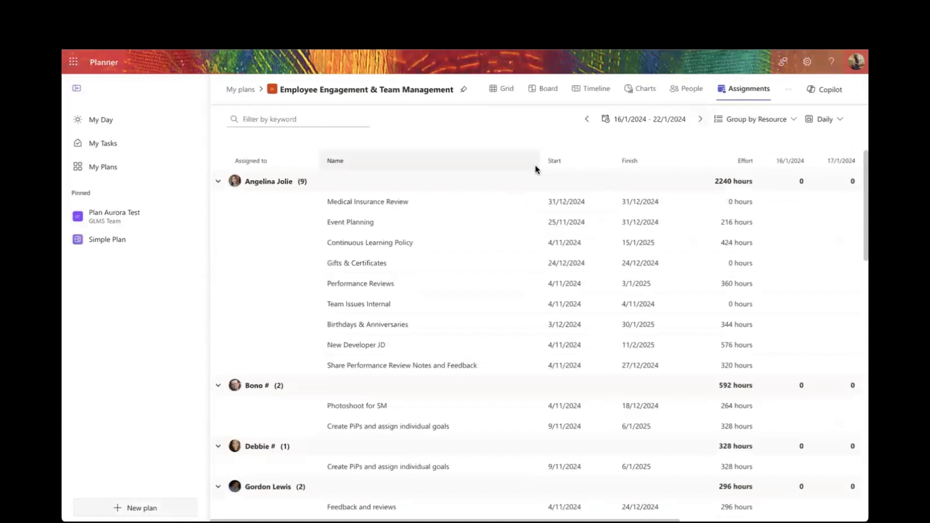
left_click(135, 508)
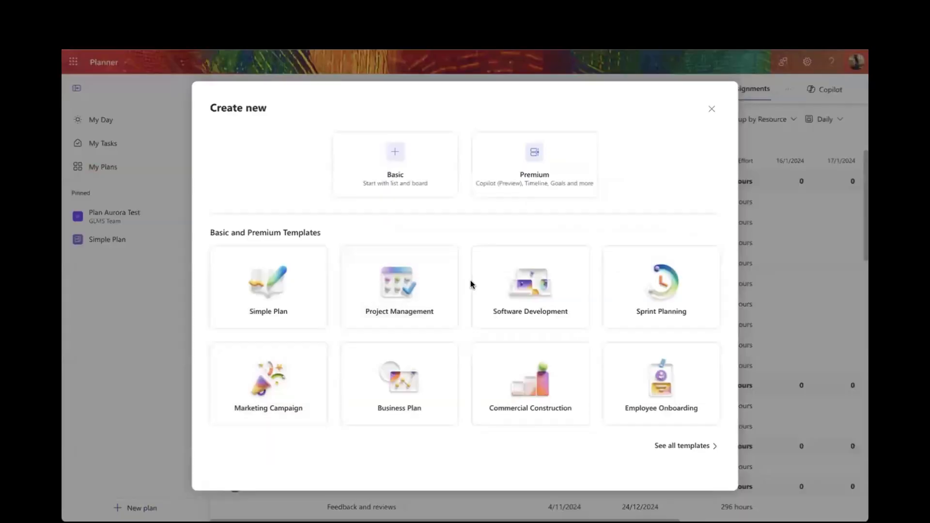
left_click(541, 188)
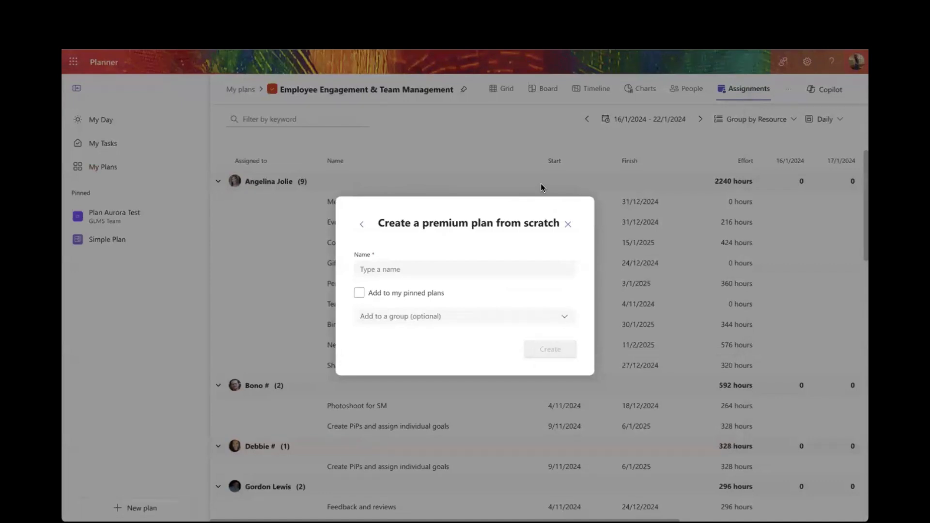
left_click(566, 224)
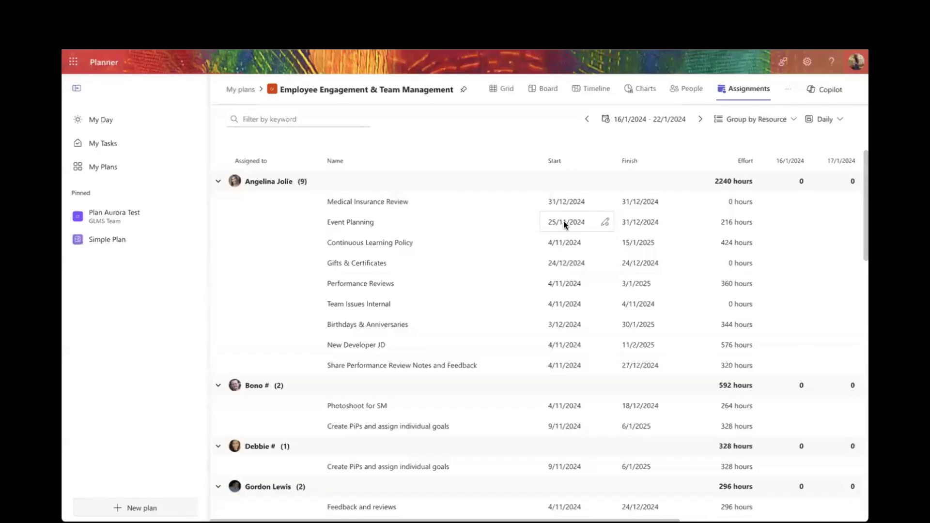
- Preview Copilot's Create, Understand, Edit and Ask prompt starters without sending any, and return to the plan's board
left_click(818, 89)
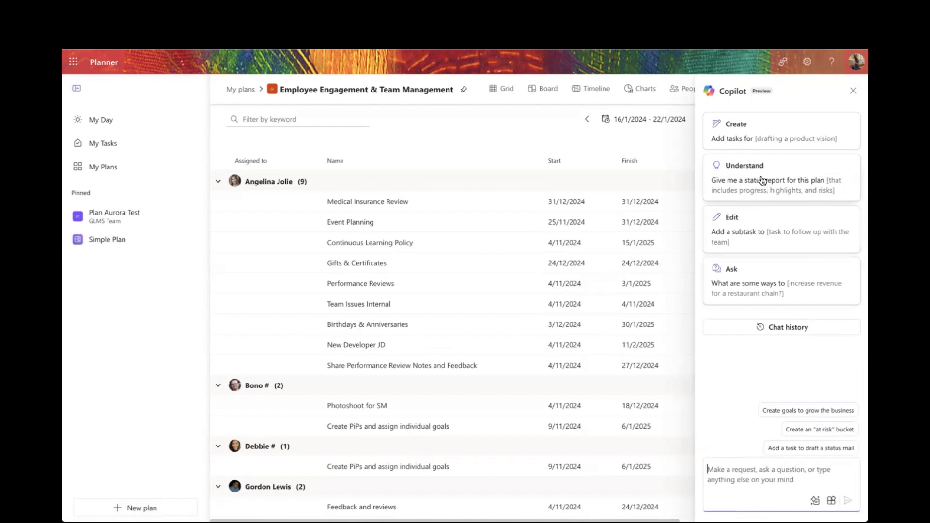
left_click(766, 142)
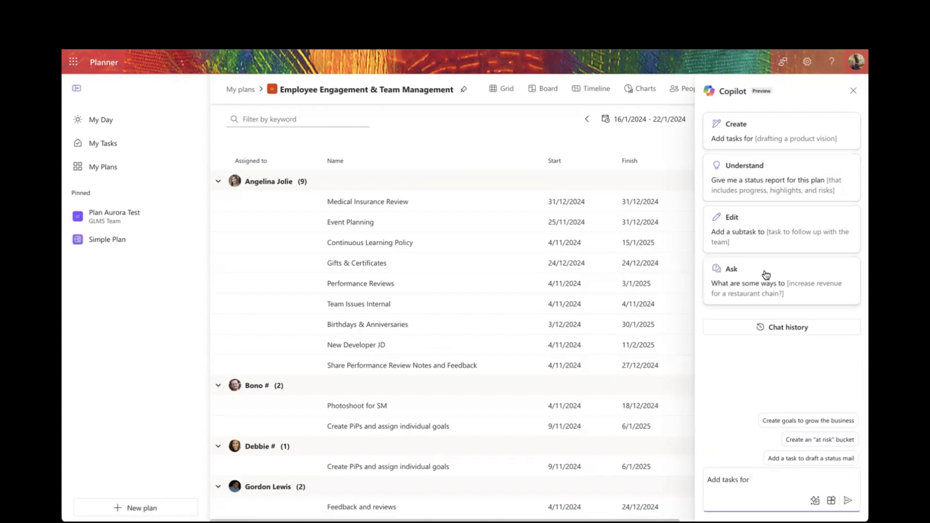
left_click(772, 420)
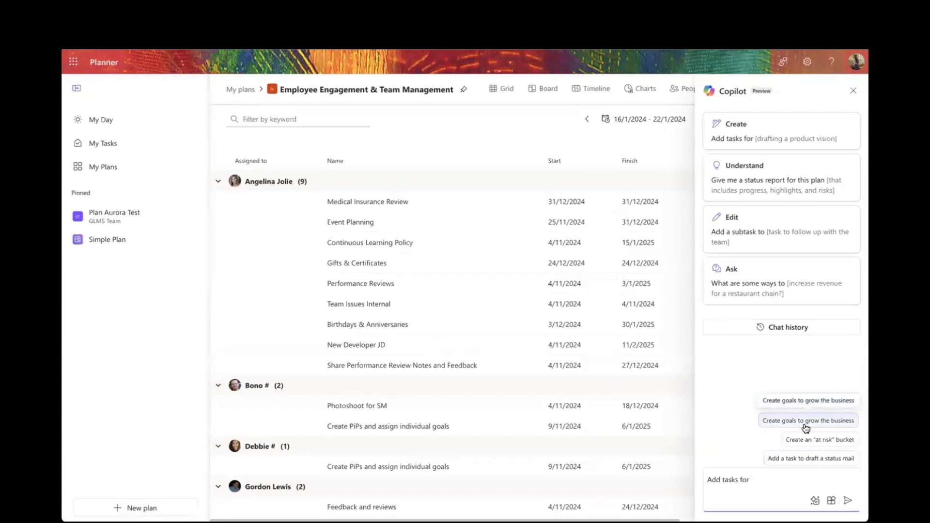
left_click(766, 172)
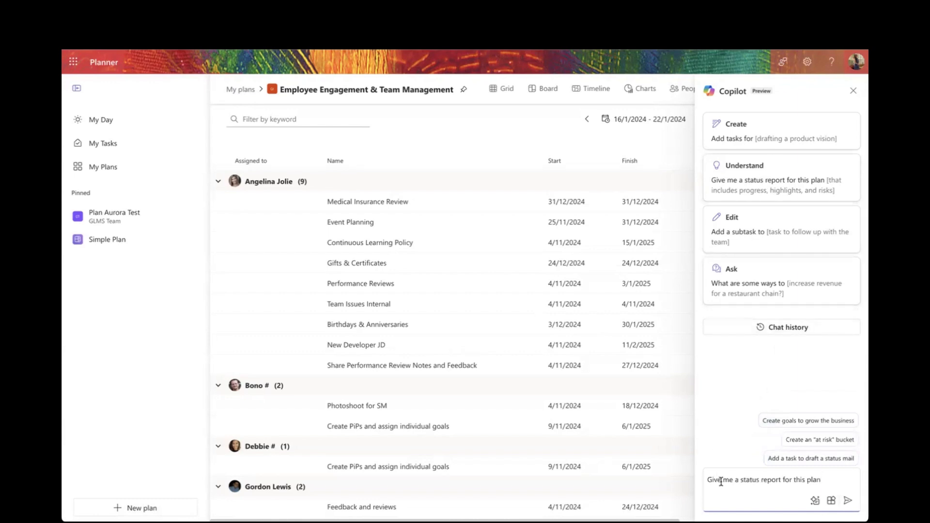
left_click(760, 227)
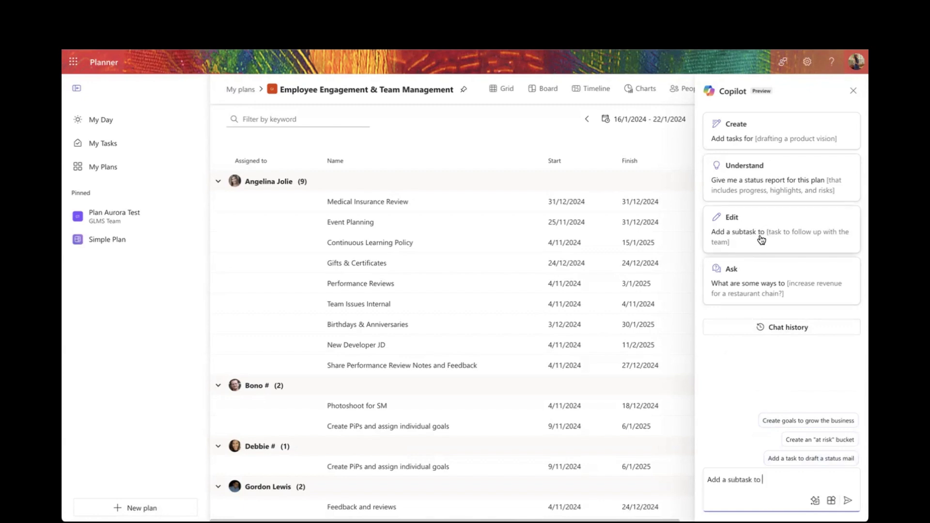
left_click(750, 285)
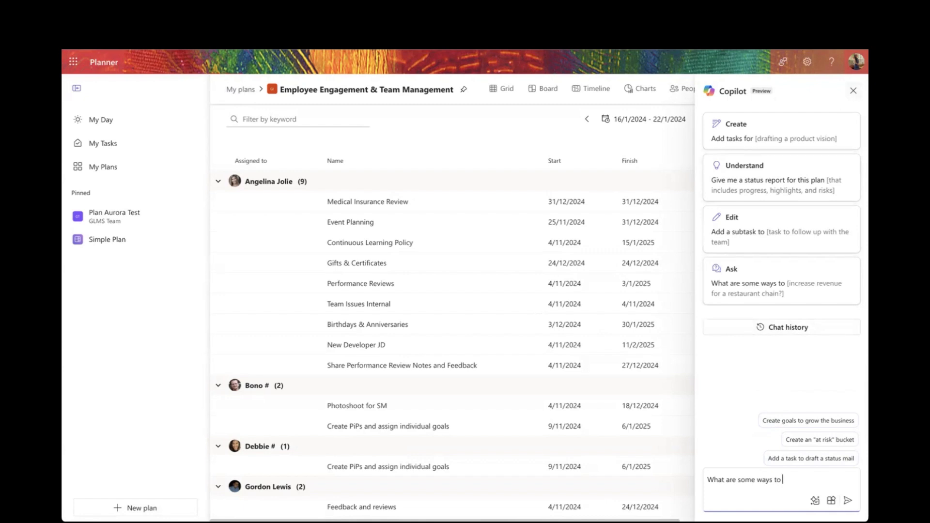
left_click(853, 90)
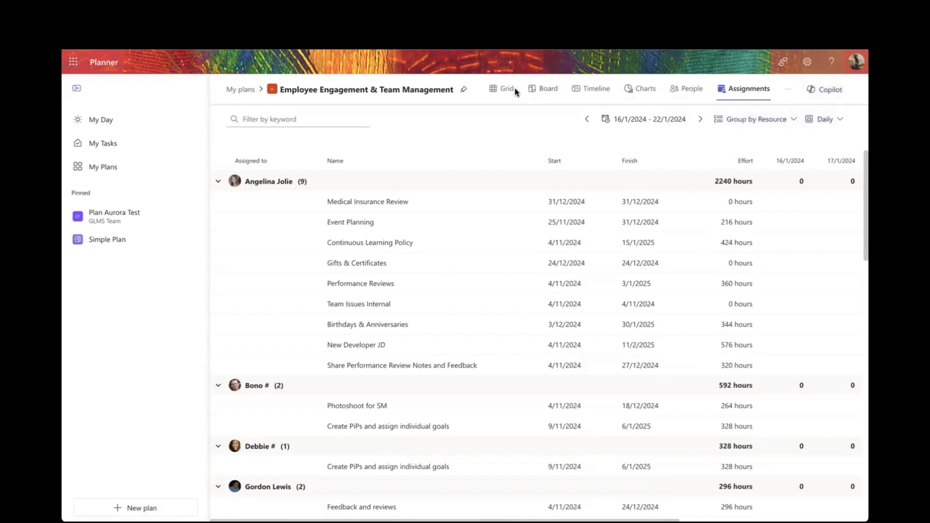
left_click(542, 89)
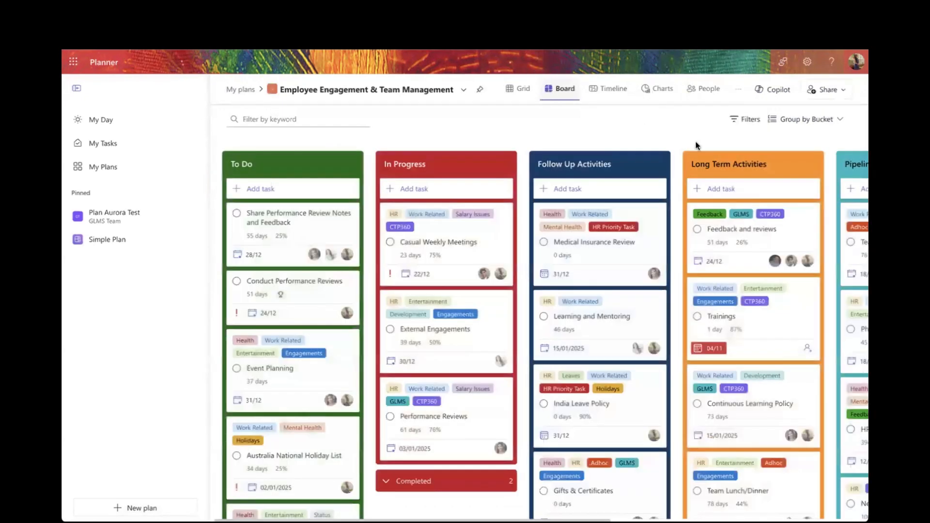
- Review the board's task filter categories, clear all filters and close the filter options
left_click(751, 120)
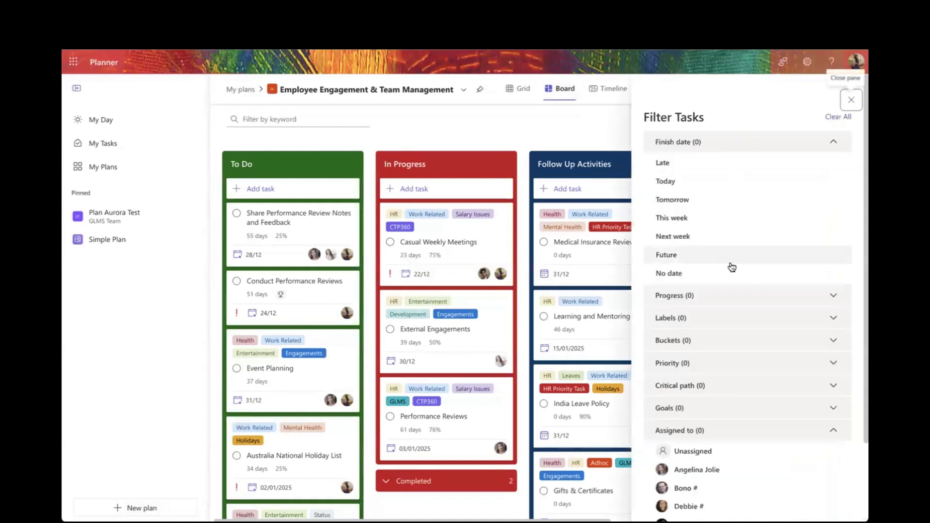
scroll(732, 267, "down", 2)
scroll(732, 268, "up", 2)
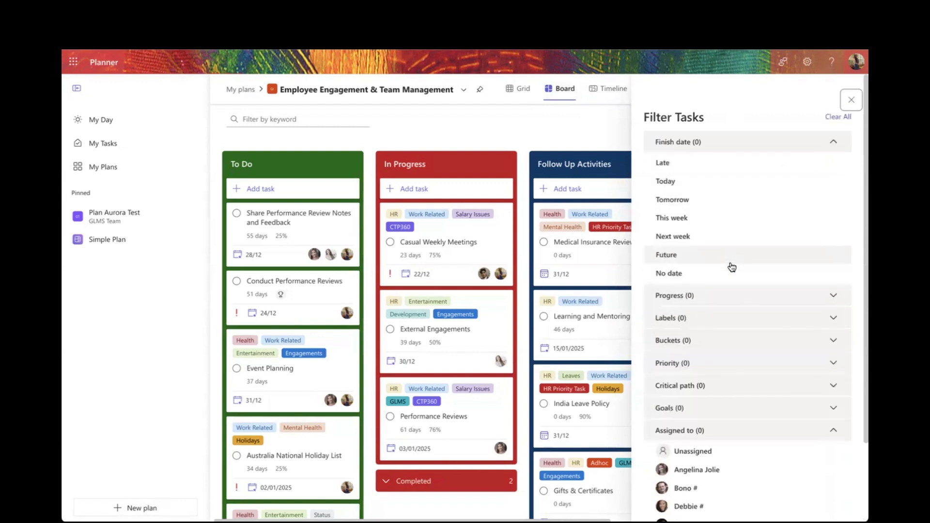
left_click(838, 117)
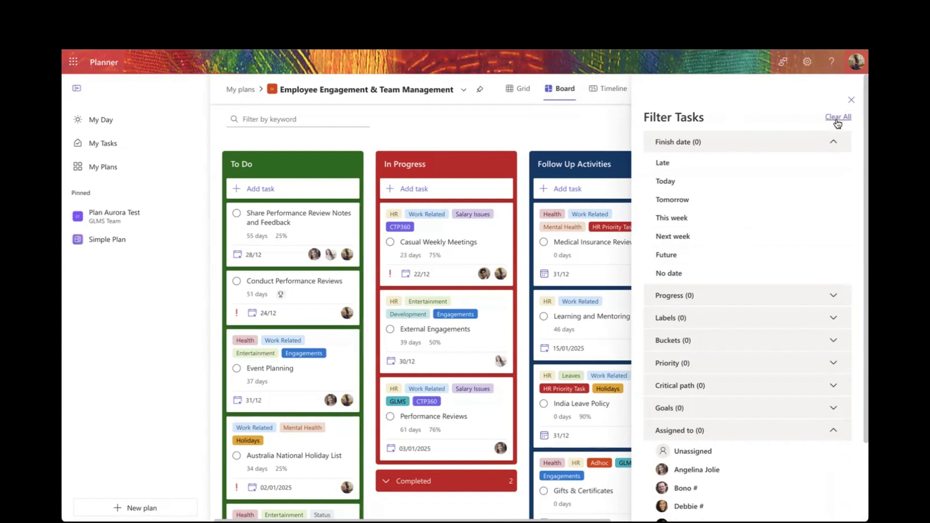
left_click(851, 99)
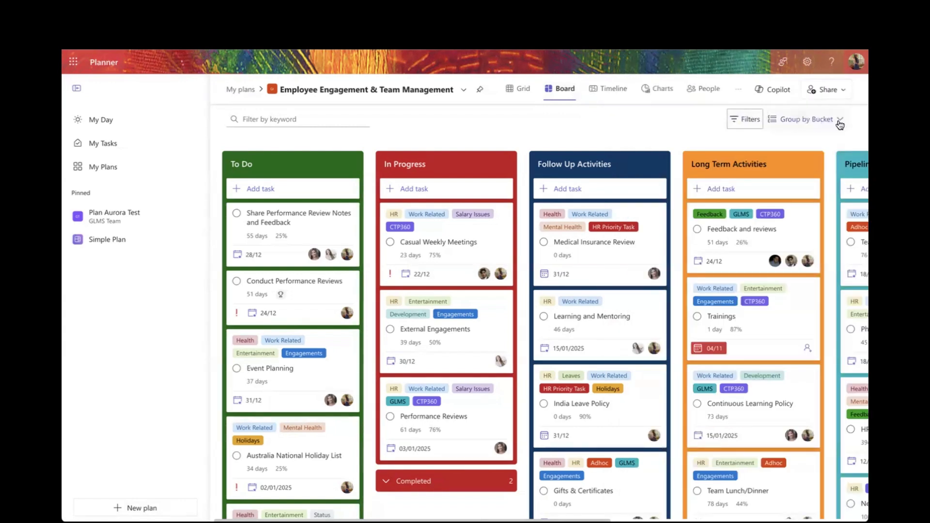
- Review the board's grouping options, group the tasks by Assigned to and look across every assignee's column
left_click(840, 121)
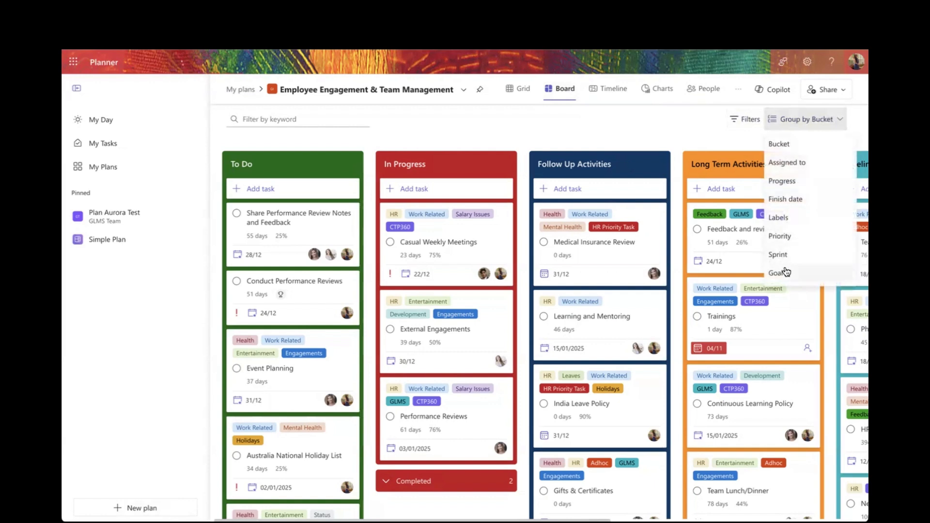
left_click(842, 122)
left_click(842, 122)
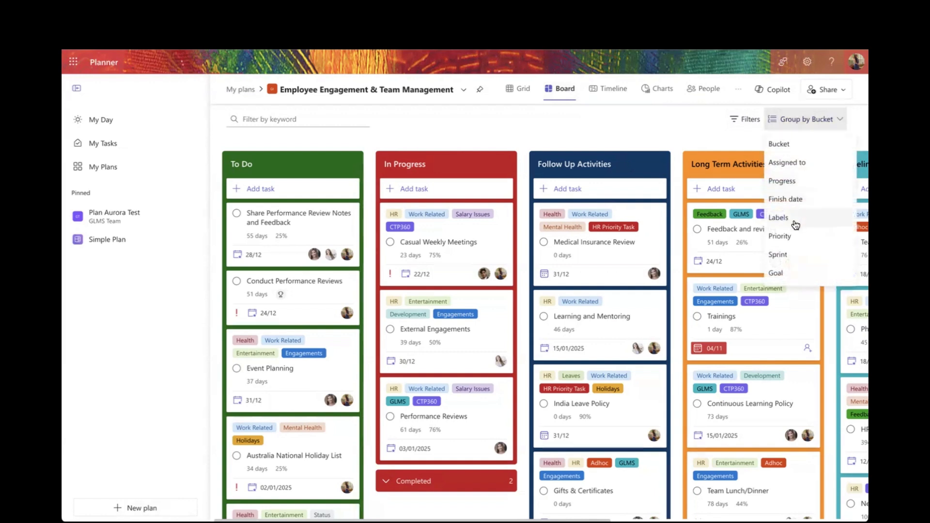
left_click(808, 164)
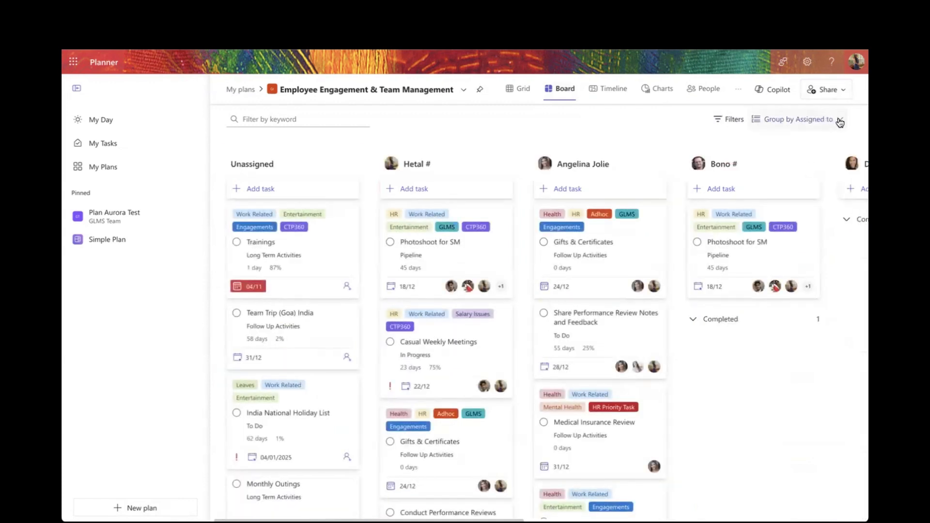
scroll(397, 221, "right", 5)
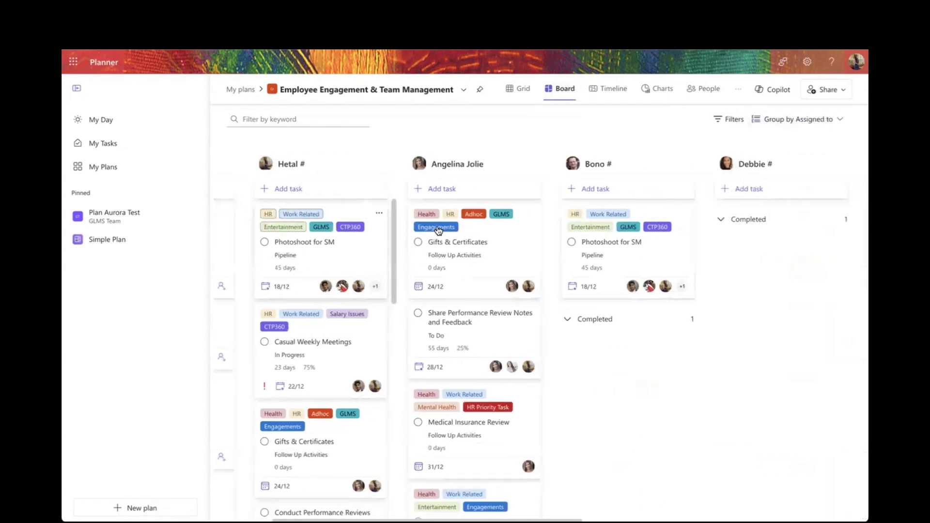
scroll(439, 230, "left", 5)
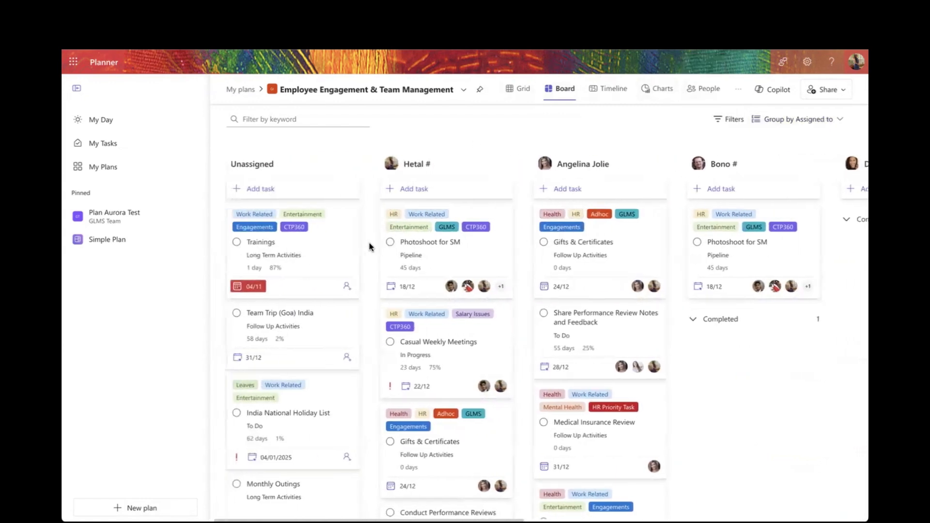
- View the board's tasks grouped by Progress and by Priority
left_click(831, 120)
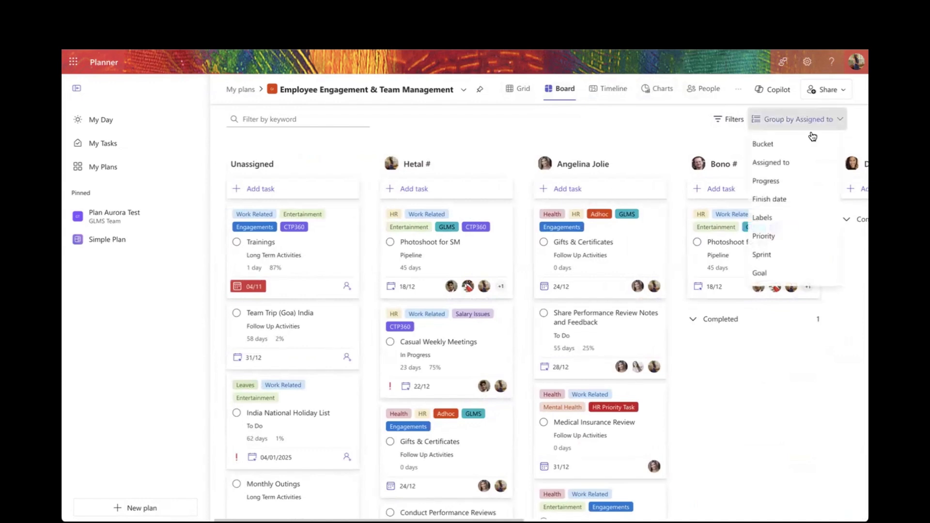
left_click(773, 182)
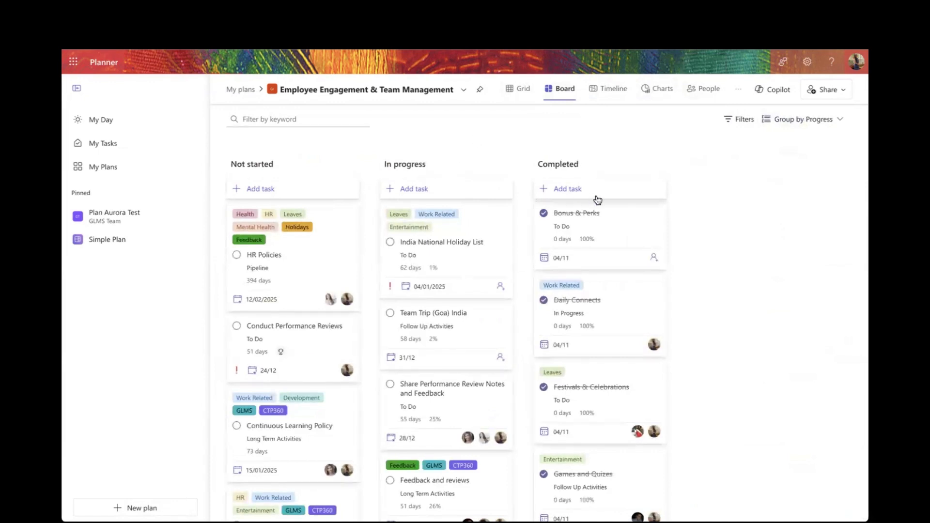
left_click(840, 123)
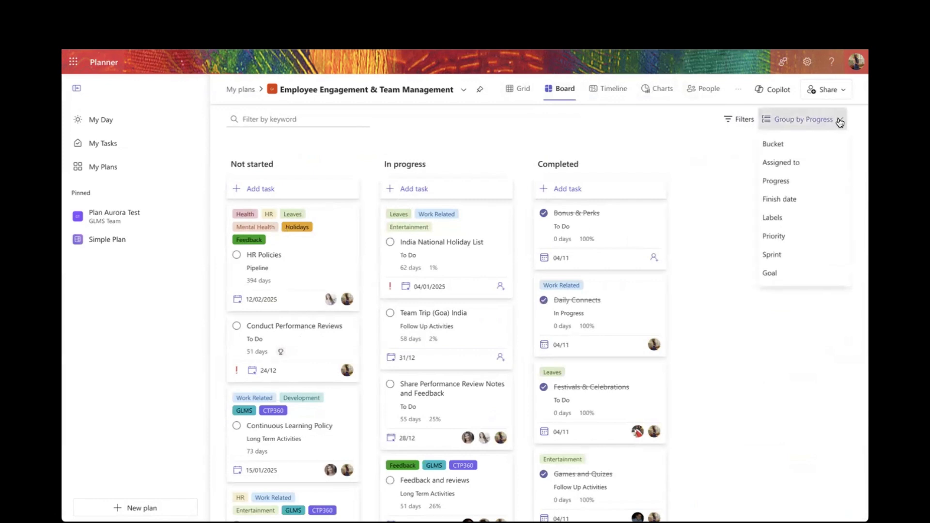
left_click(785, 236)
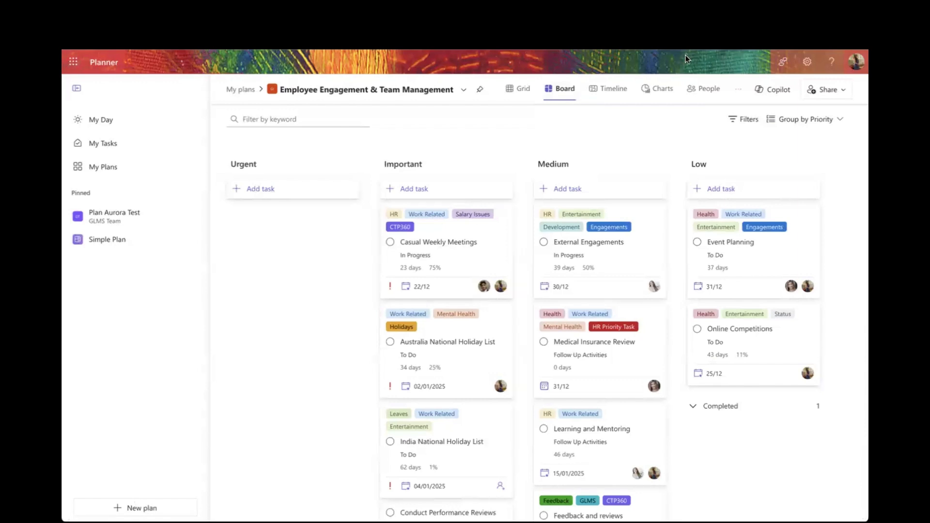
- Group the board by Bucket again and look across all bucket columns through Future Tasks
left_click(841, 121)
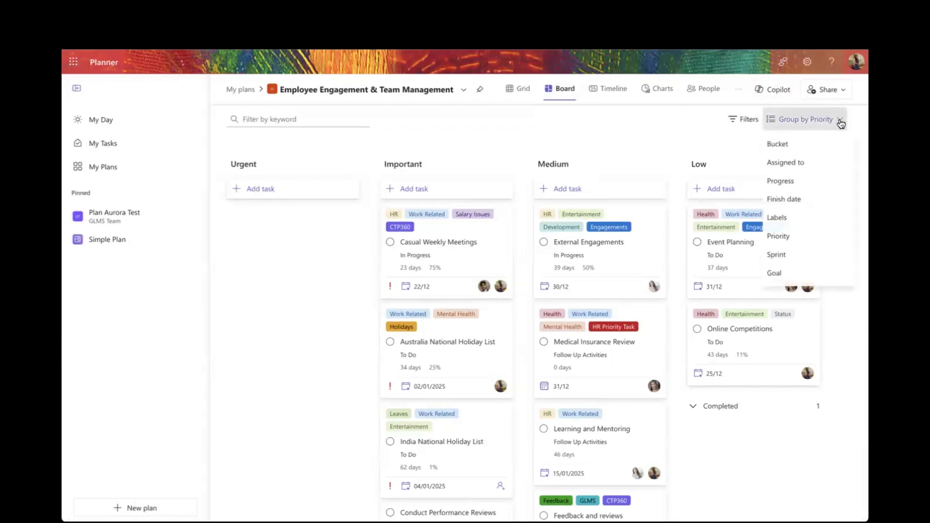
left_click(817, 144)
scroll(530, 274, "right", 5)
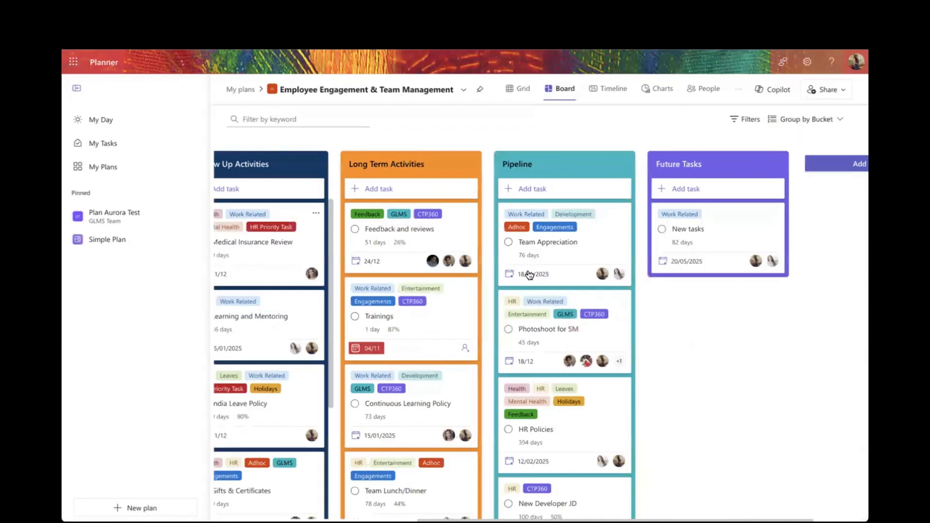
scroll(530, 274, "left", 5)
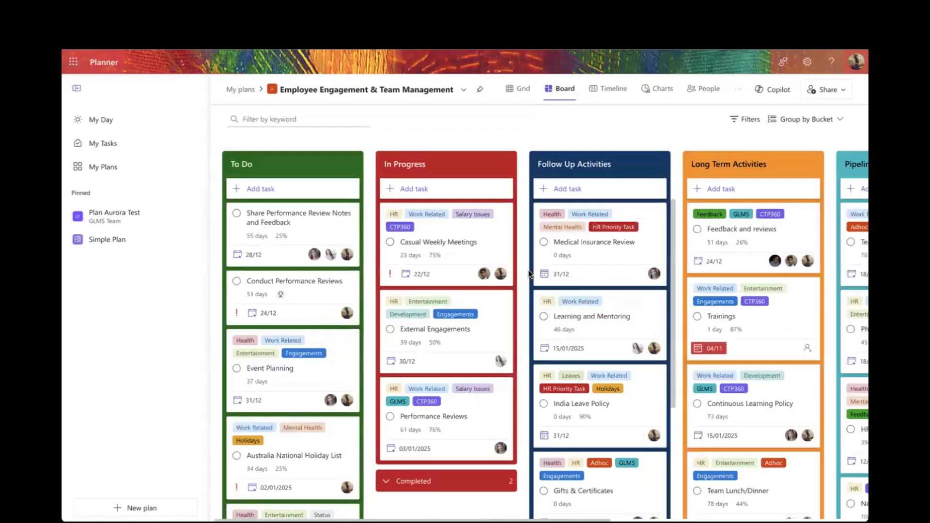